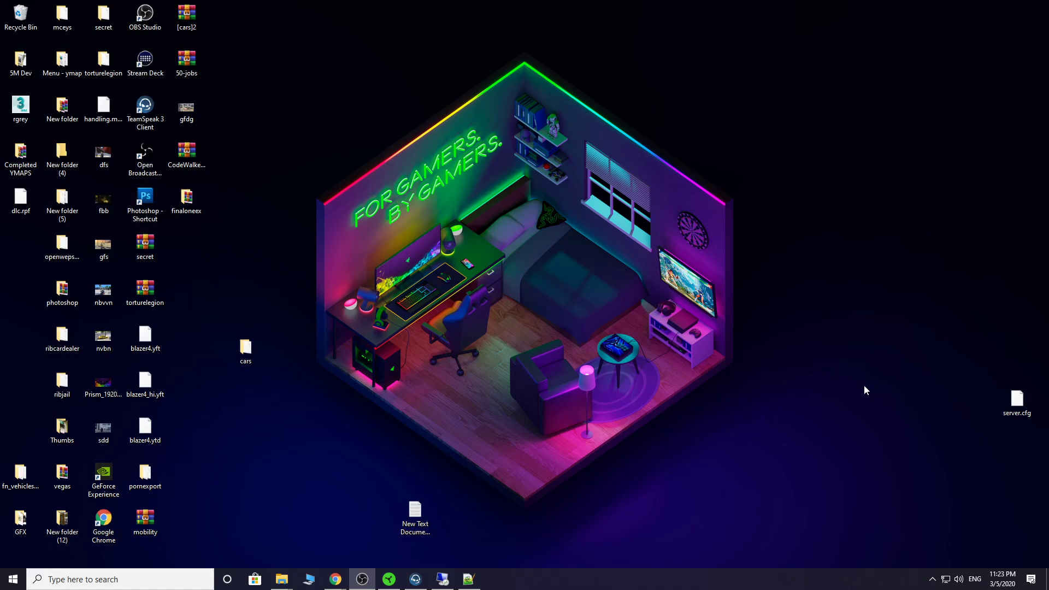
Drag the CodeWalker30_dev29 folder onto the desktop beside the CodeWalker30_dev13 archive
click(201, 160)
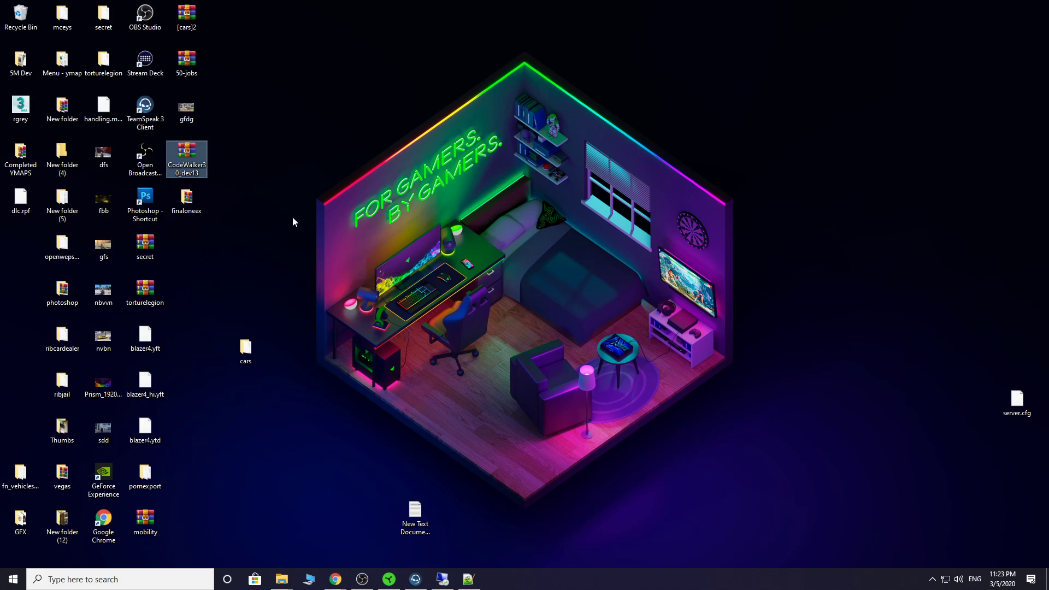
click(485, 289)
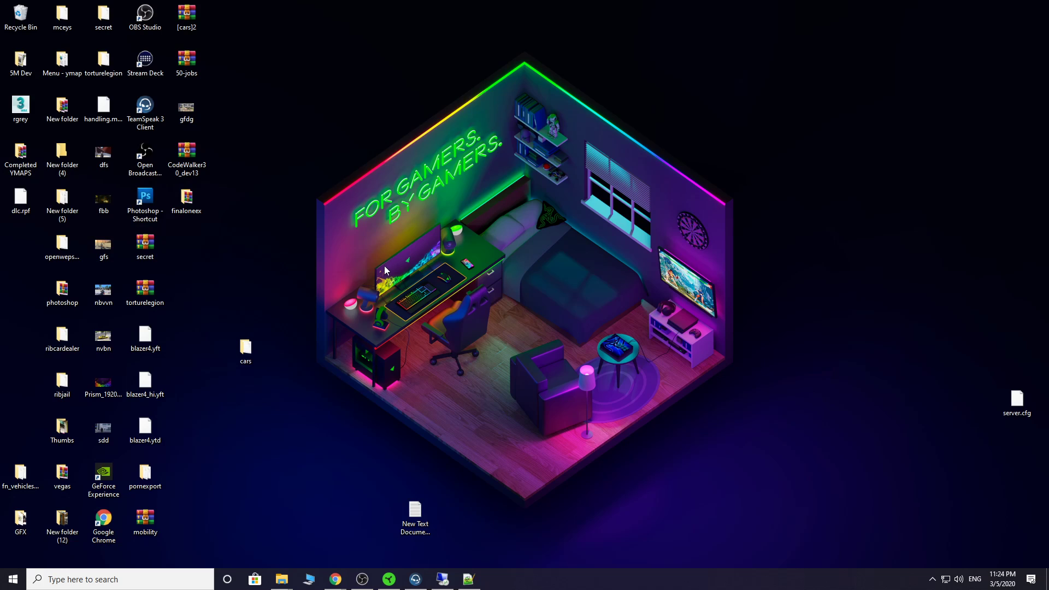
click(203, 168)
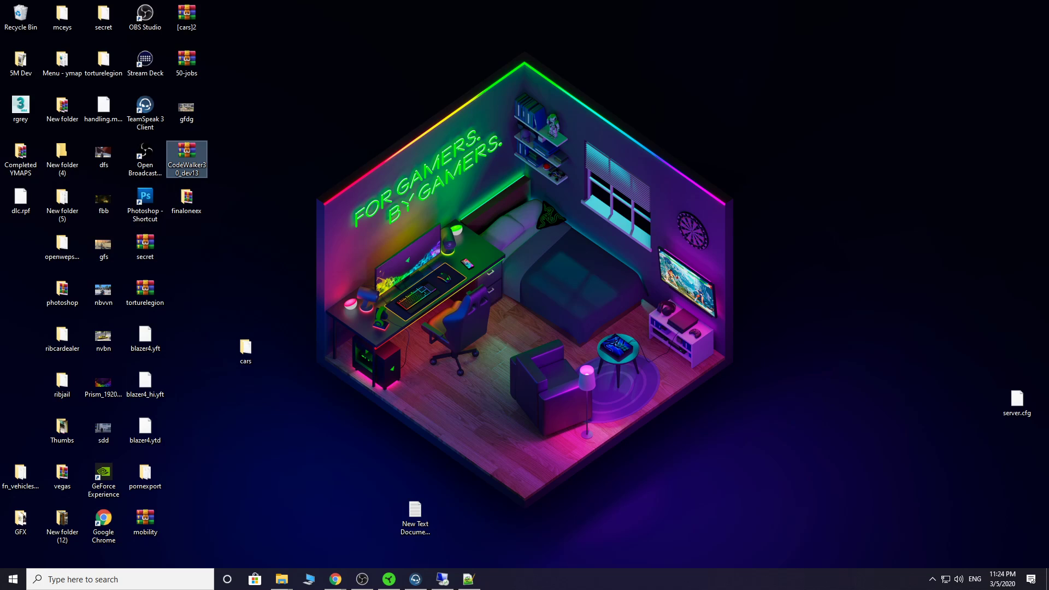
click(969, 201)
drag(1048, 159, 943, 153)
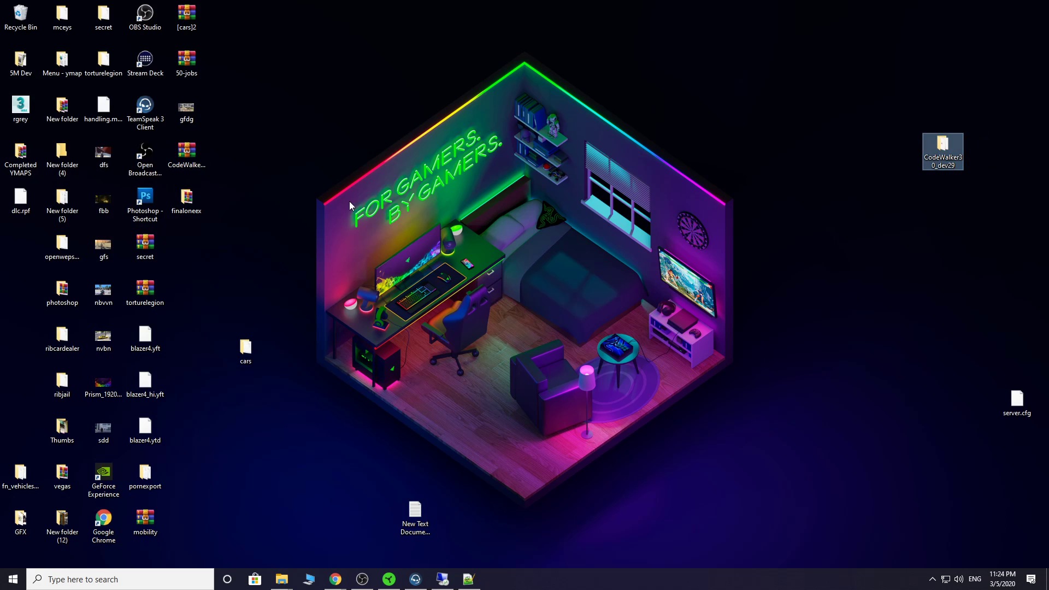
click(189, 156)
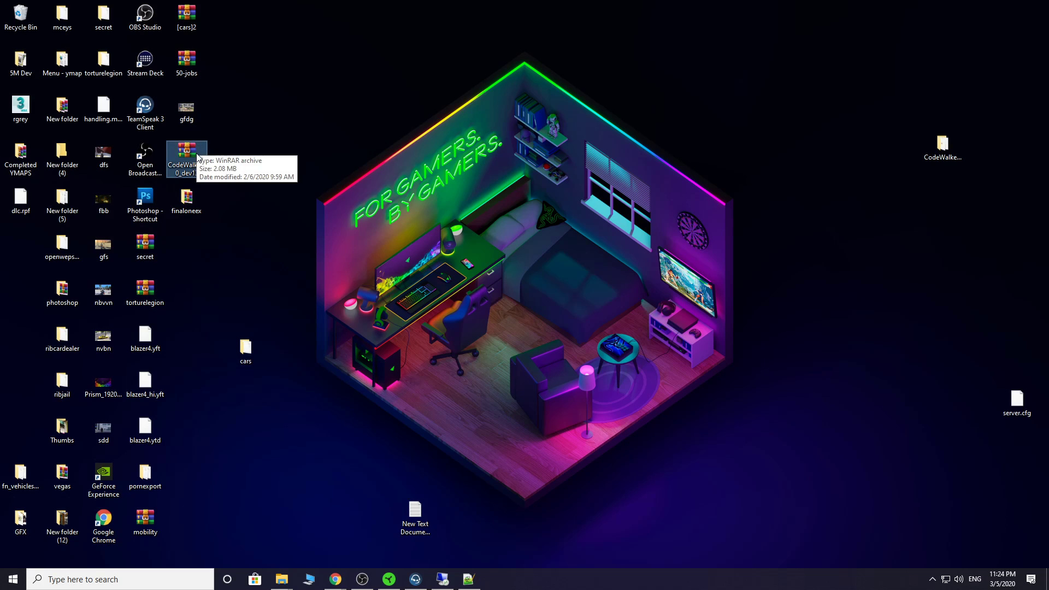
Open the CodeWalker30_dev29 folder and start CodeWalker.exe
double_click(949, 155)
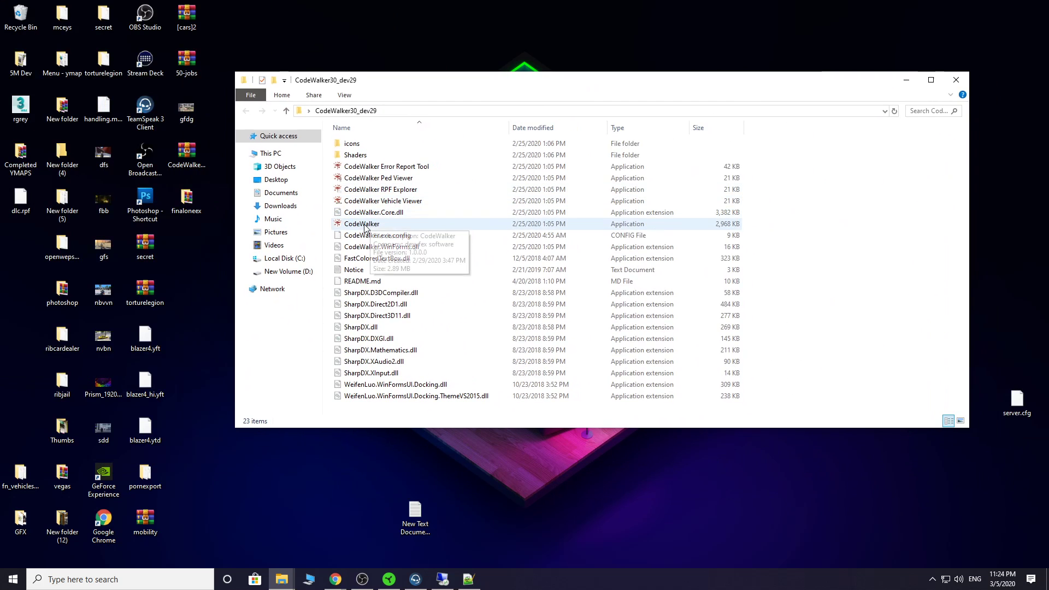
double_click(362, 224)
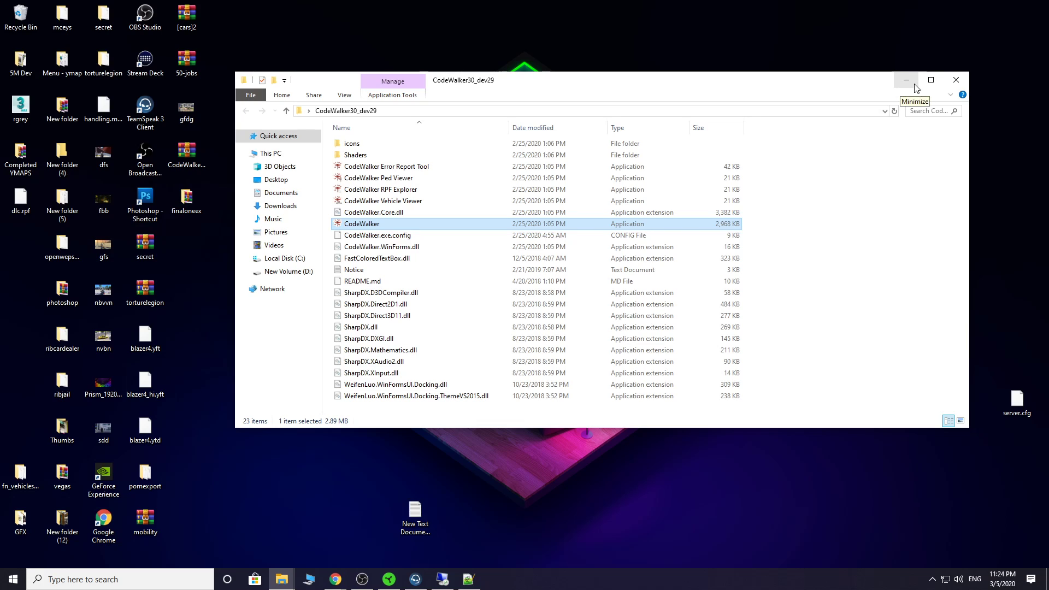
Close File Explorer and maximize the CodeWalker window so the GTA V world renders
click(956, 82)
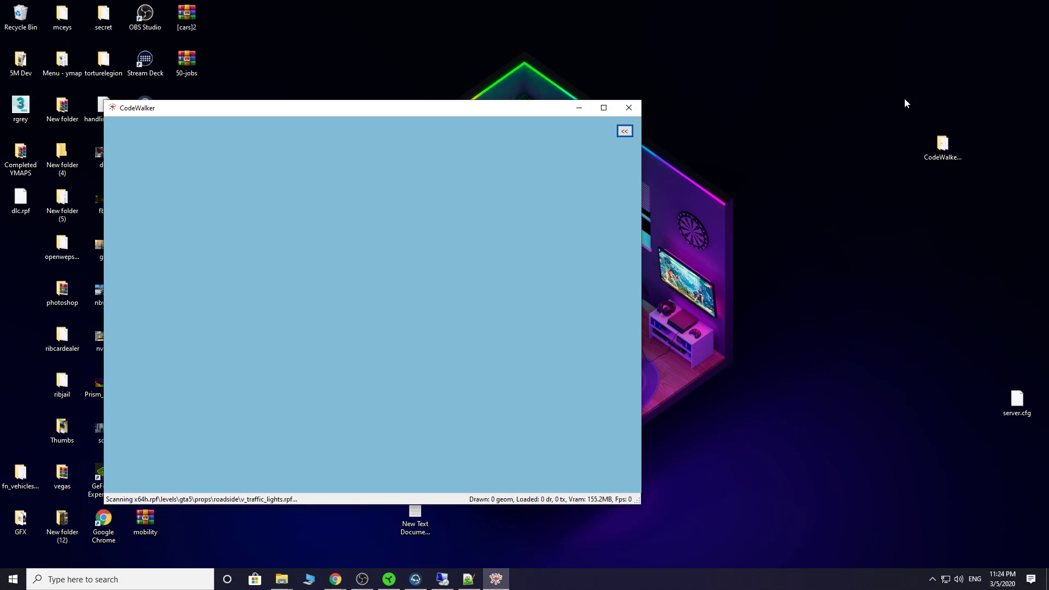
drag(564, 110, 656, 116)
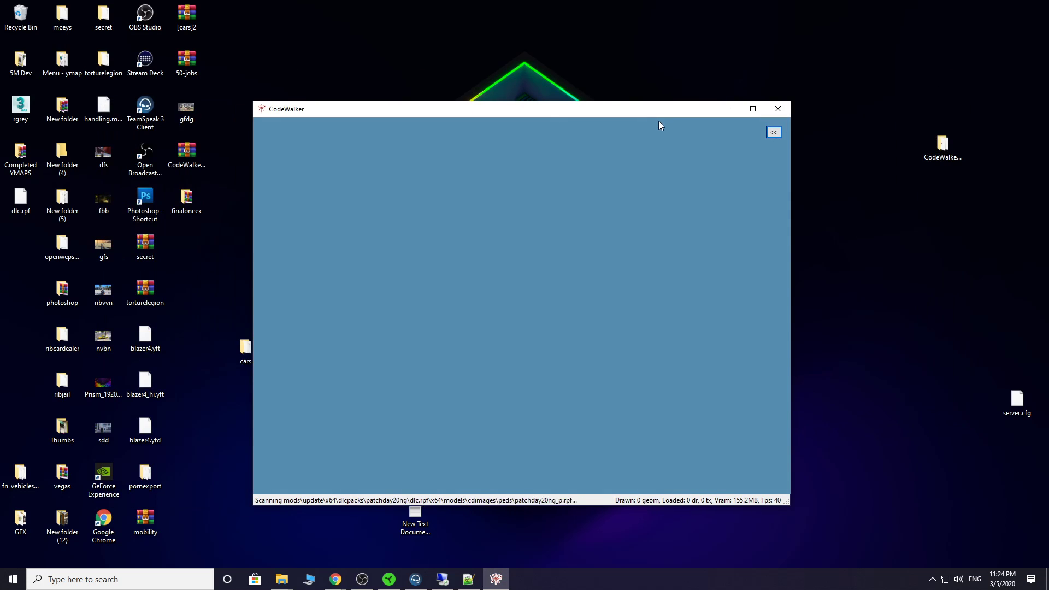
click(754, 113)
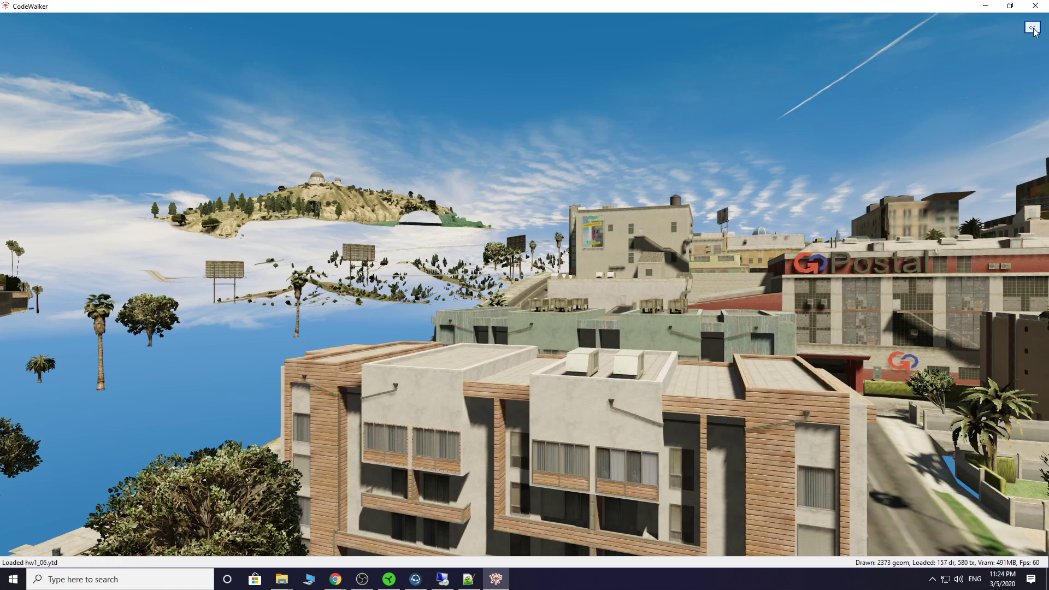
Show the side panel and enable DLC content so the mpheist3 level loads
click(1032, 28)
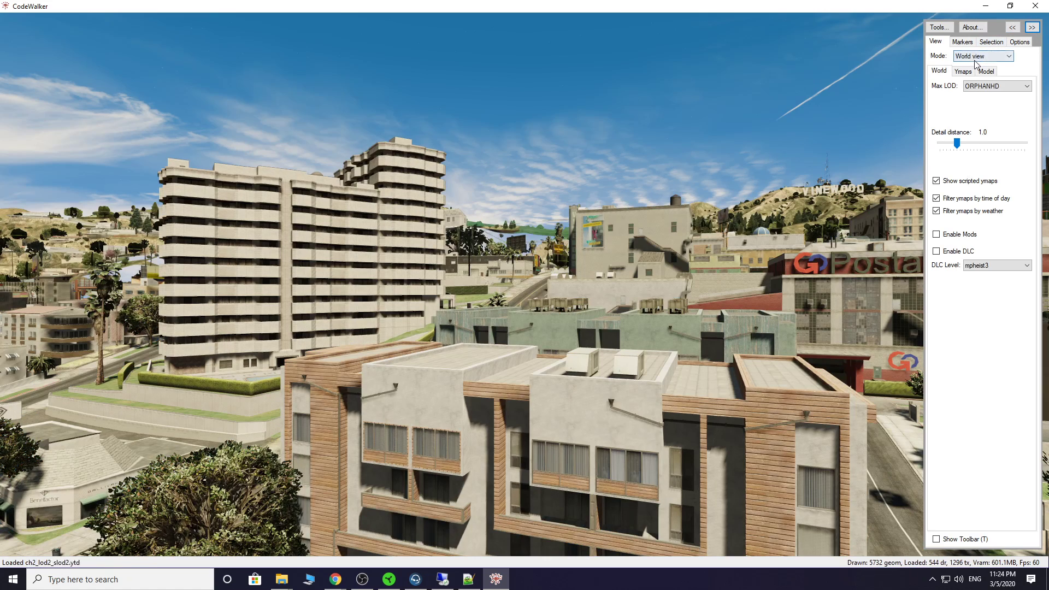
click(936, 252)
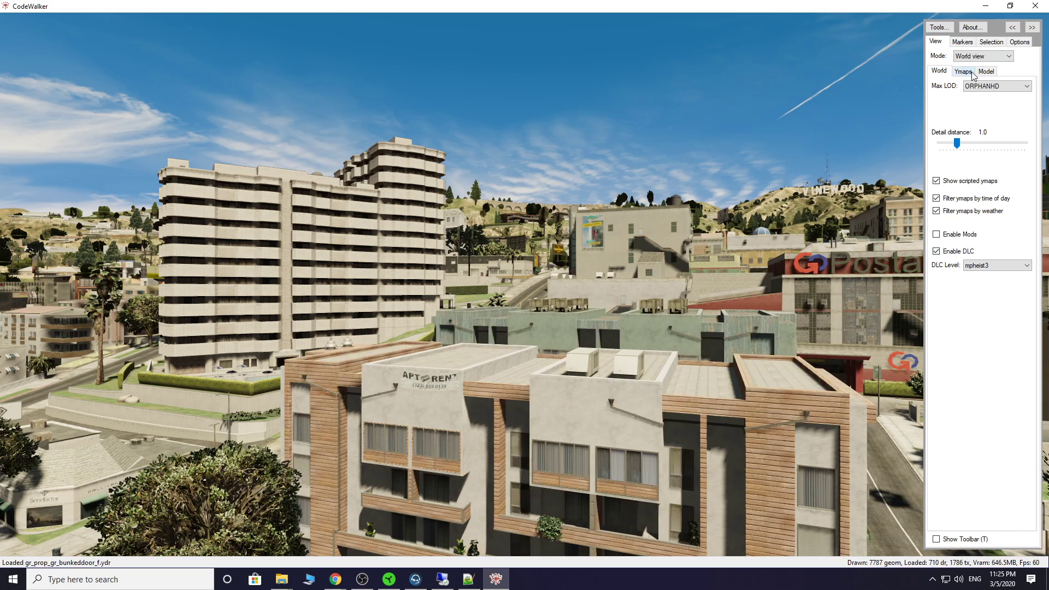
Turn on Mouse select in the Selection settings with Entity mode
click(992, 42)
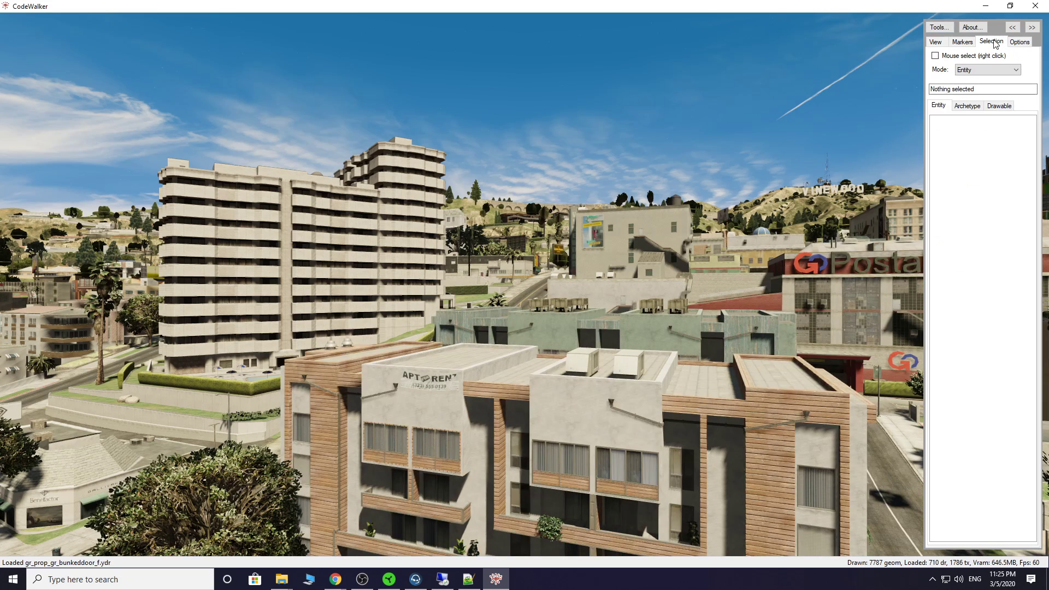
click(949, 56)
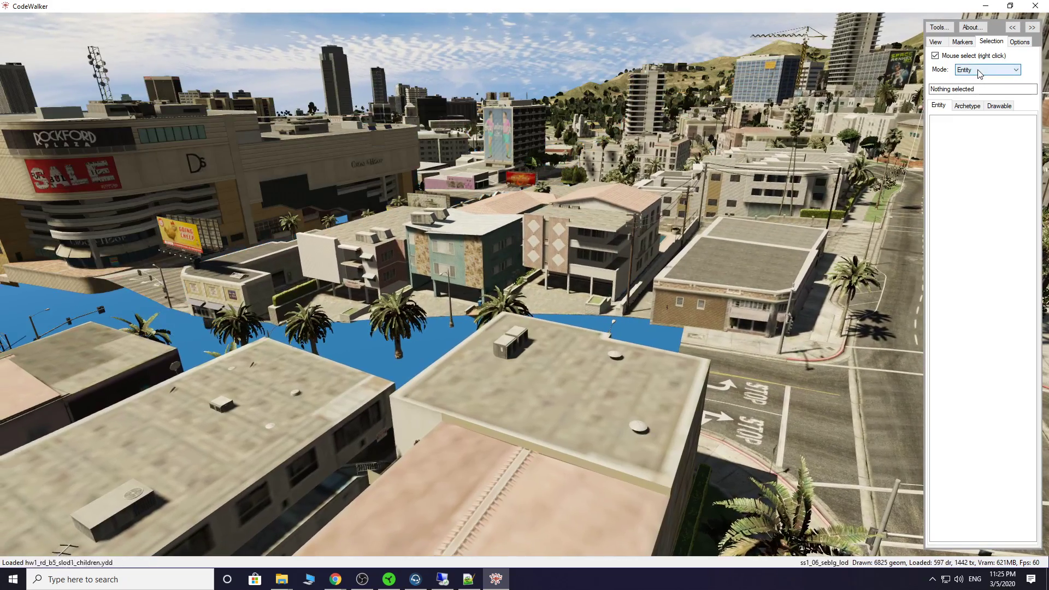
click(979, 71)
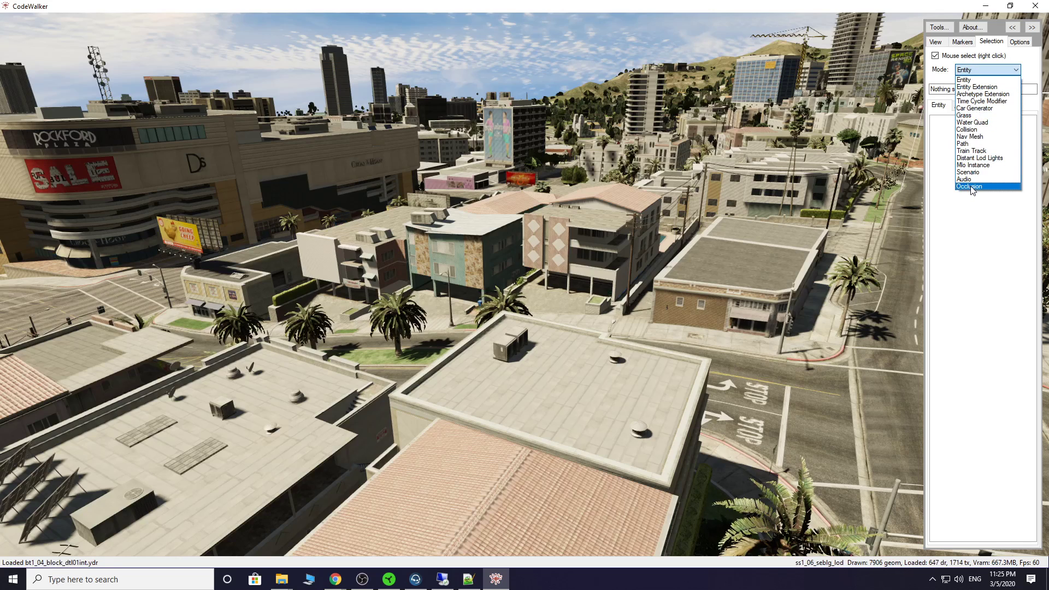
click(987, 70)
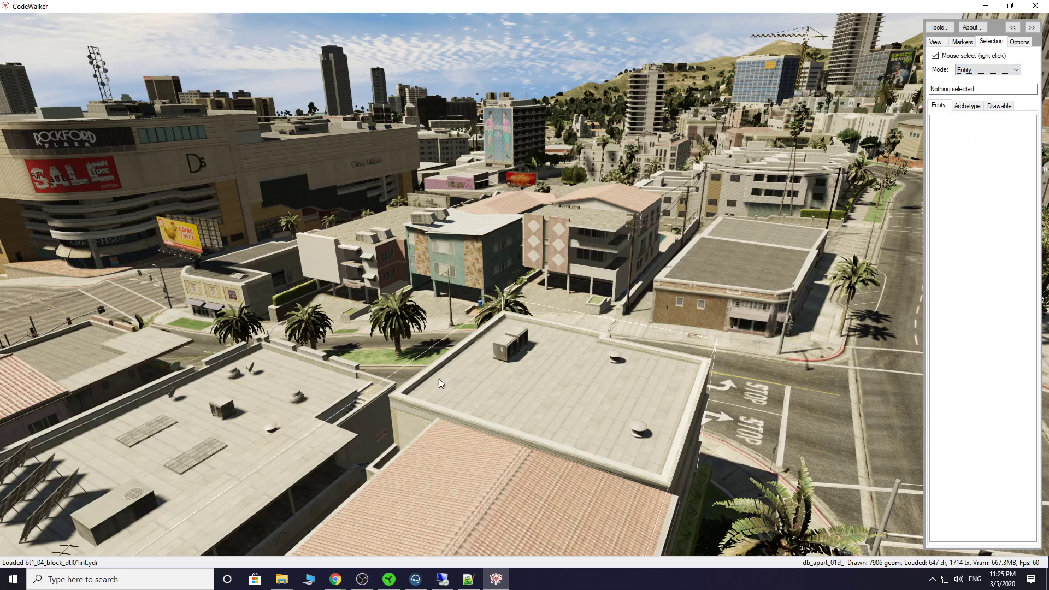
Fly over the city and pick a flat-roofed apartment building from hei_hw1_14.ymap
key(s)
drag(628, 285, 551, 374)
drag(401, 355, 629, 355)
right_click(440, 316)
key(w)
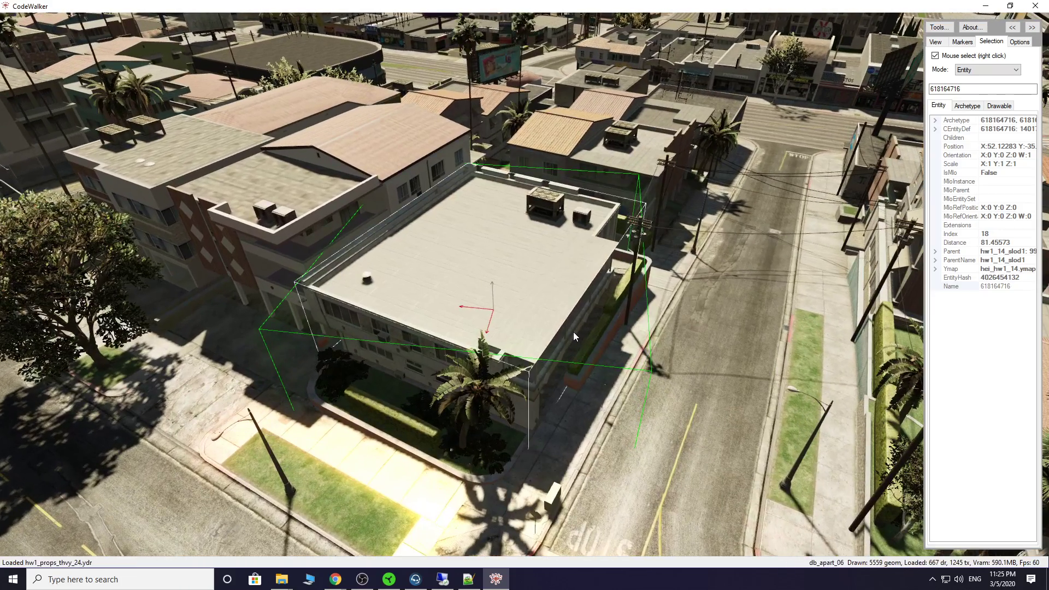
Show the editing toolbar with the Move gizmo and select the prop_billboard_02 billboard
key(t)
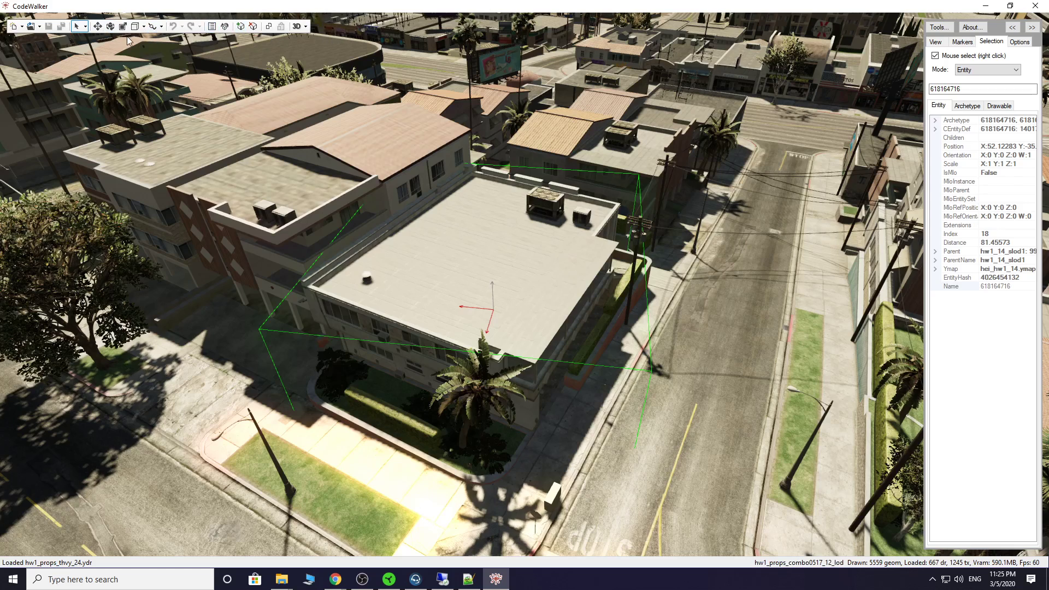
click(98, 27)
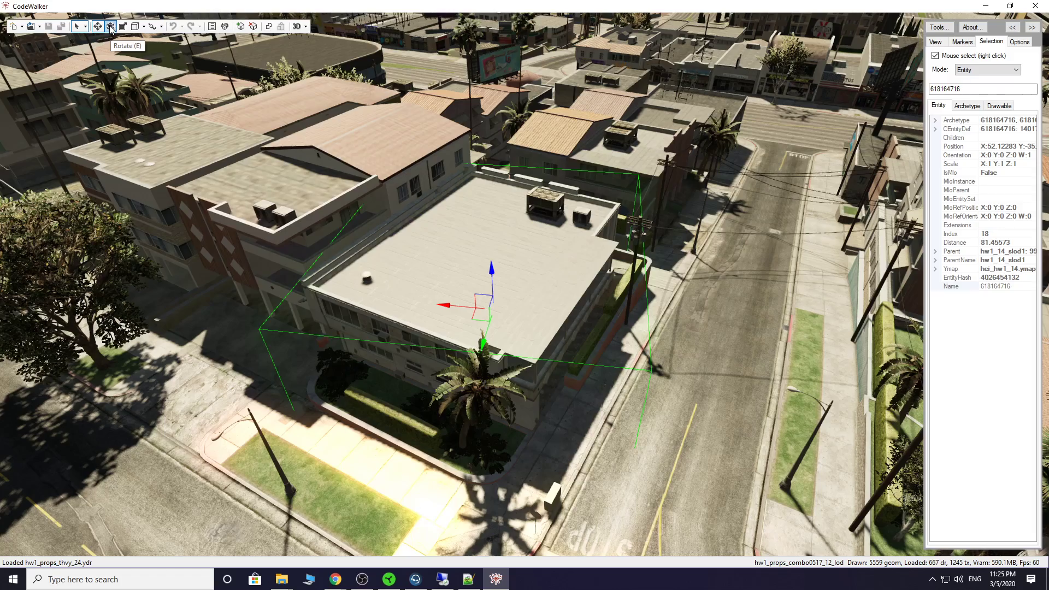
drag(656, 230, 667, 218)
right_click(426, 143)
key(w)
drag(645, 260, 631, 227)
key(w)
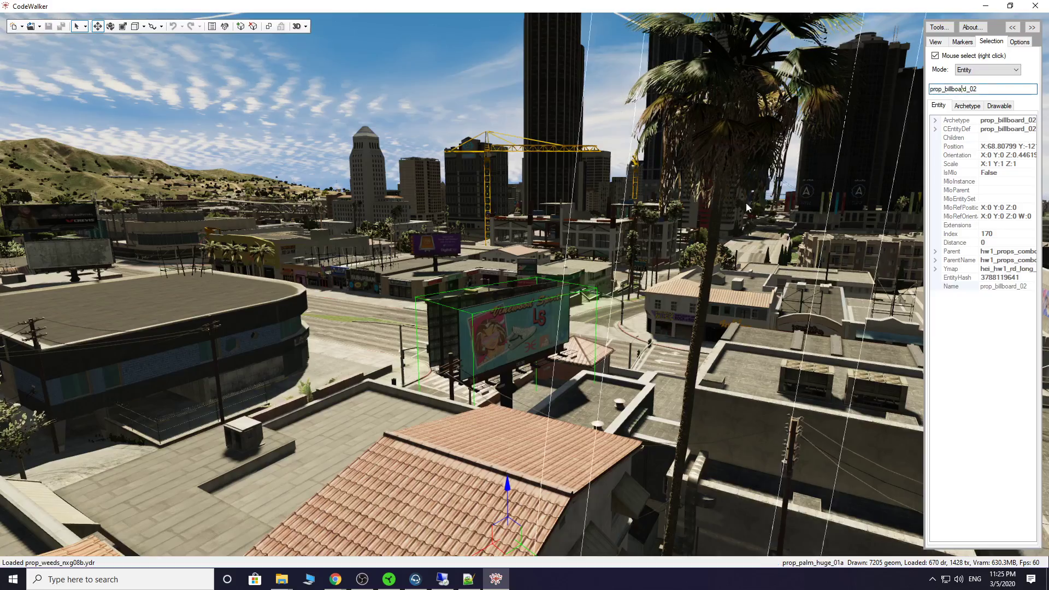
Circle around the billboard and select its prop_billboard_02 name in the Selection panel
key(s)
drag(660, 289, 869, 311)
key(a)
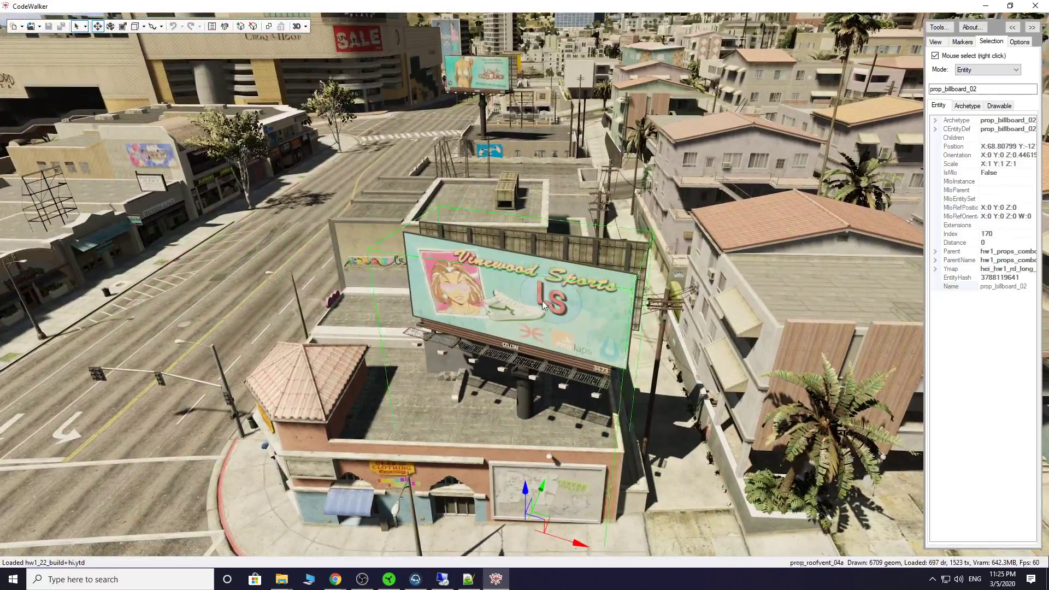
drag(573, 315, 571, 299)
key(w)
key(s)
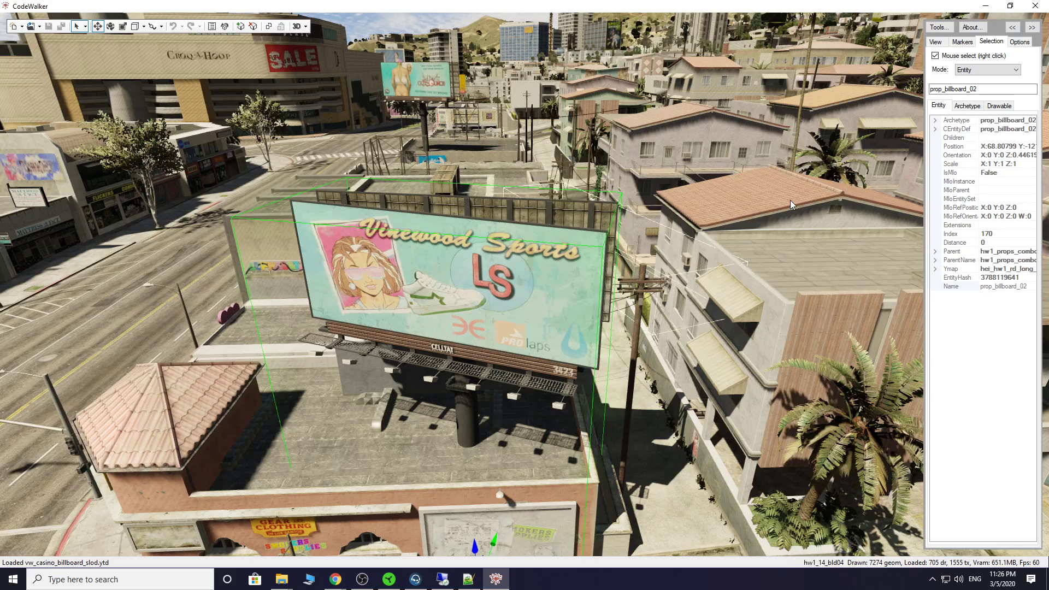
double_click(950, 90)
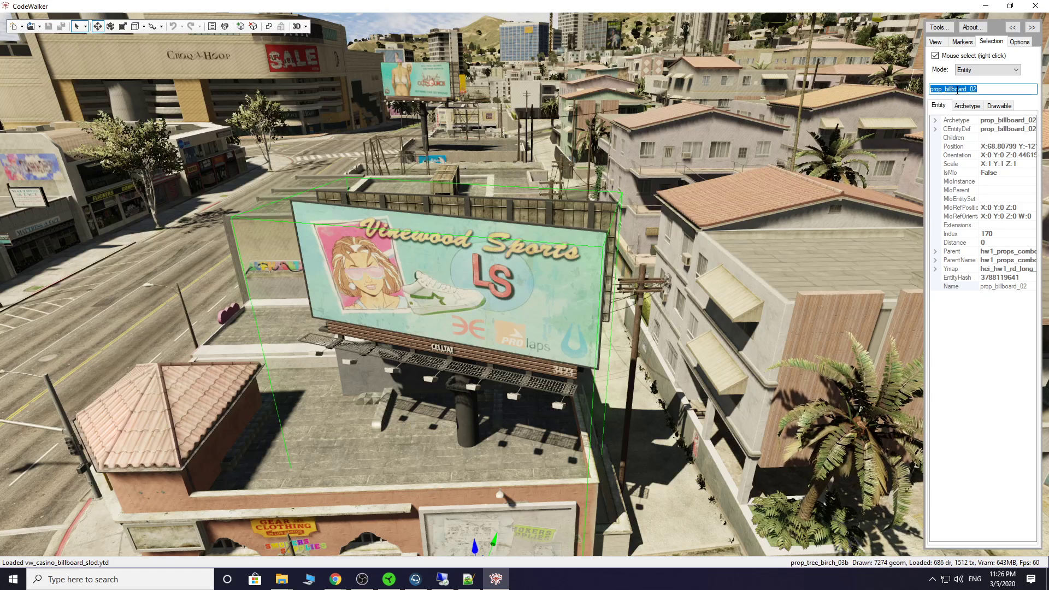
Fly past the parking lot and between the towers to a downtown street
drag(542, 270, 493, 254)
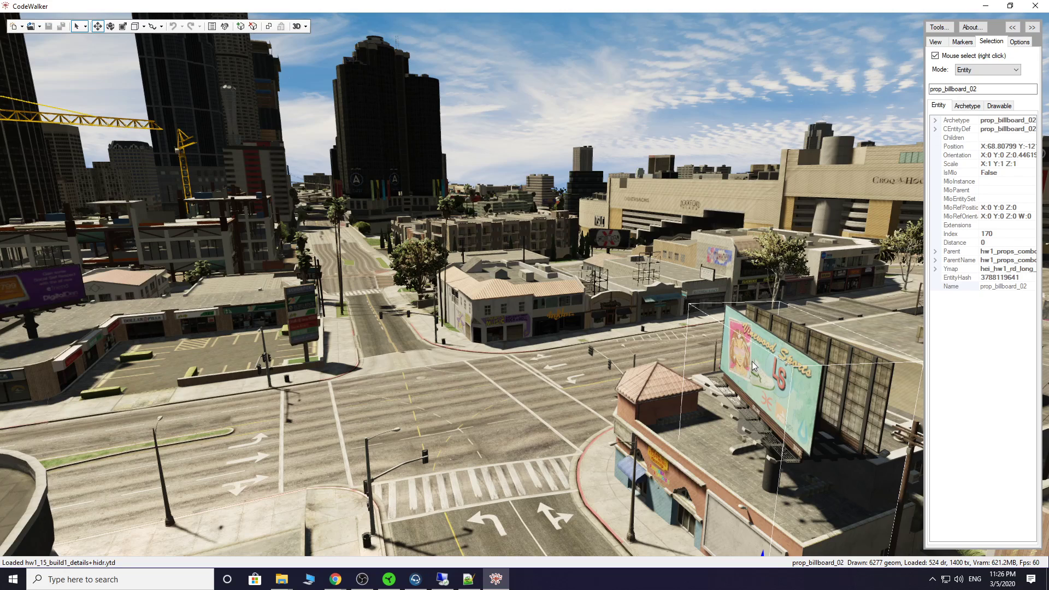
drag(690, 375, 628, 372)
key(w)
drag(647, 345, 529, 345)
key(w)
key(w)
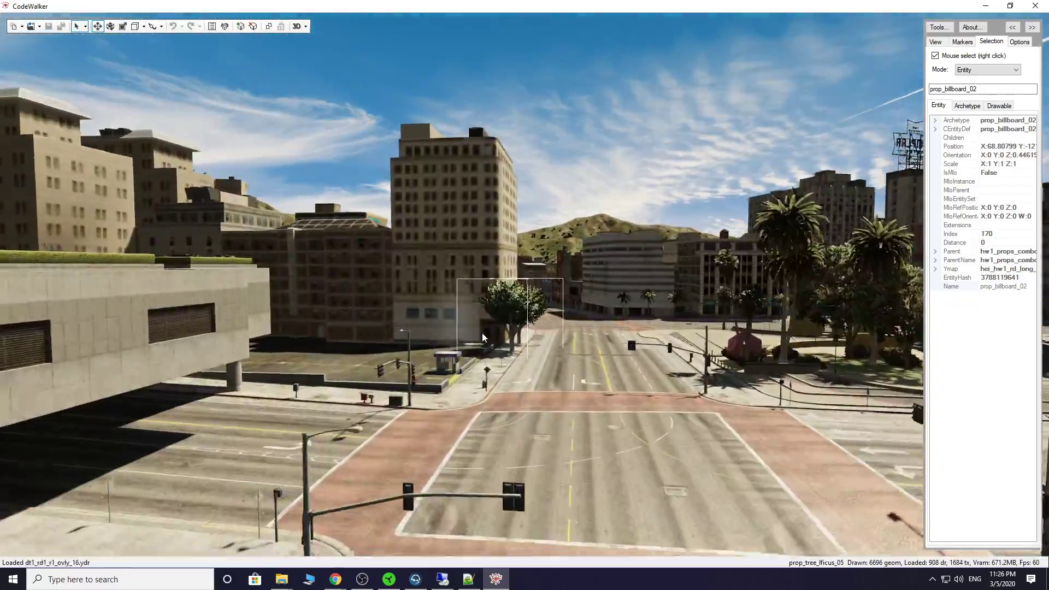
key(w)
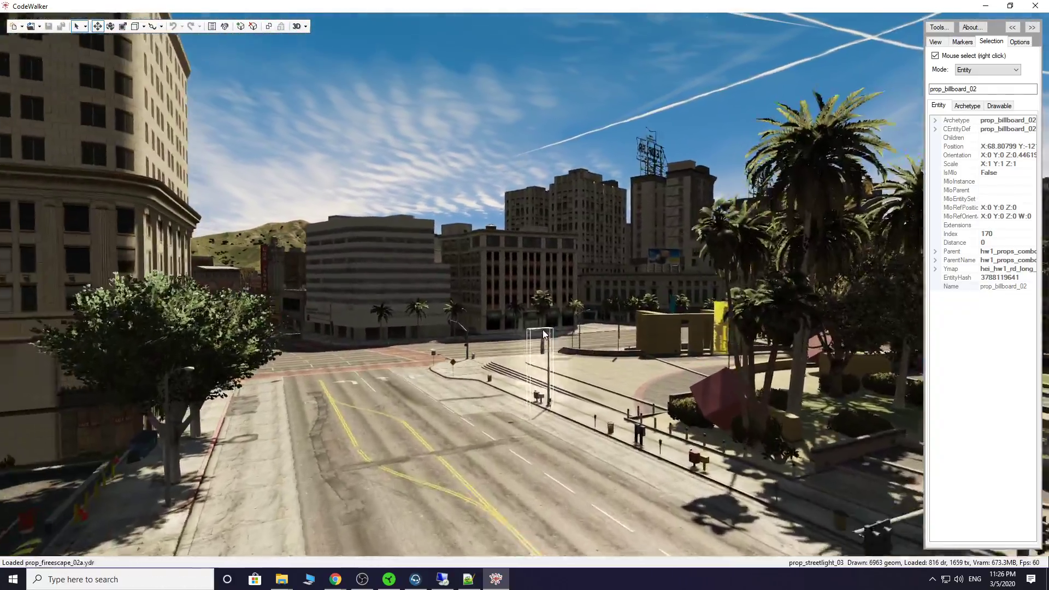
key(w)
drag(542, 330, 430, 207)
key(w)
key(s)
key(w)
key(w)
key(s)
key(w)
key(w)
Create a new project containing a new map1.ymap file
click(22, 30)
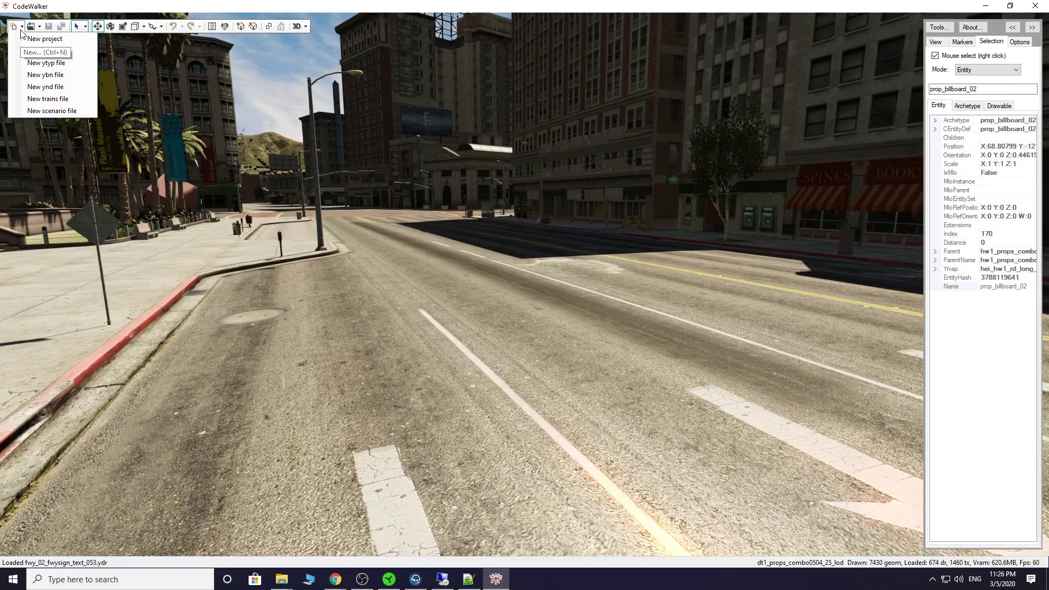
click(53, 49)
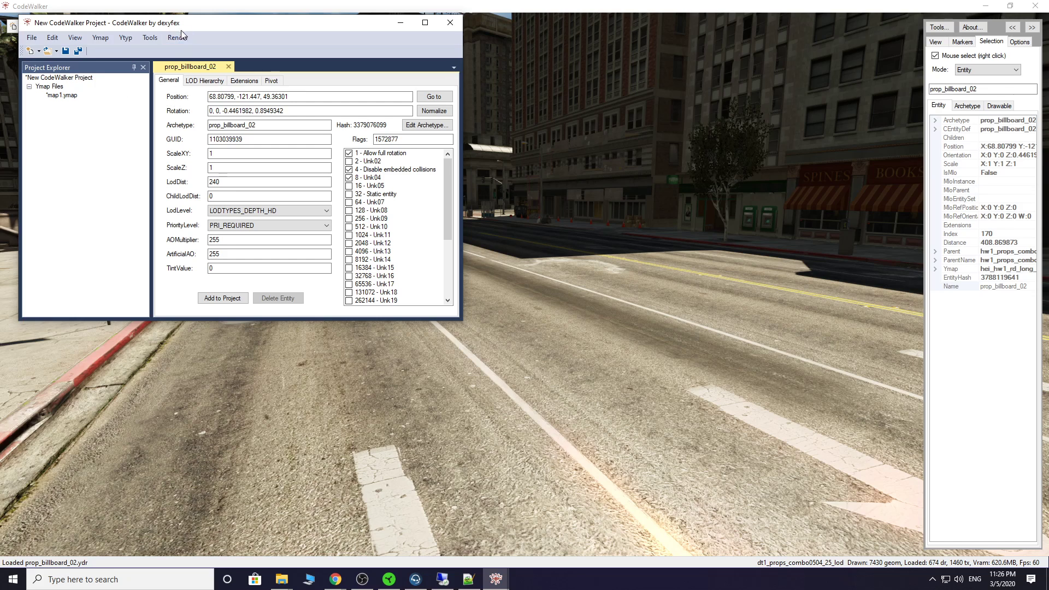
drag(182, 31, 260, 146)
click(143, 209)
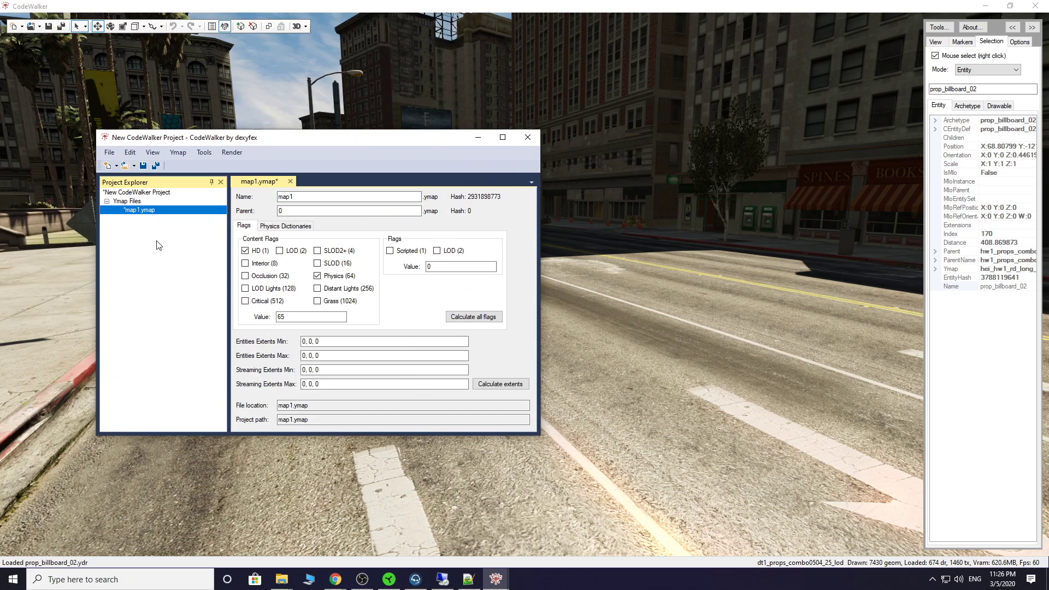
Add a new entity, prop_alien_egg_01, to map1.ymap
click(177, 154)
click(188, 153)
click(188, 153)
click(200, 180)
drag(425, 143, 353, 84)
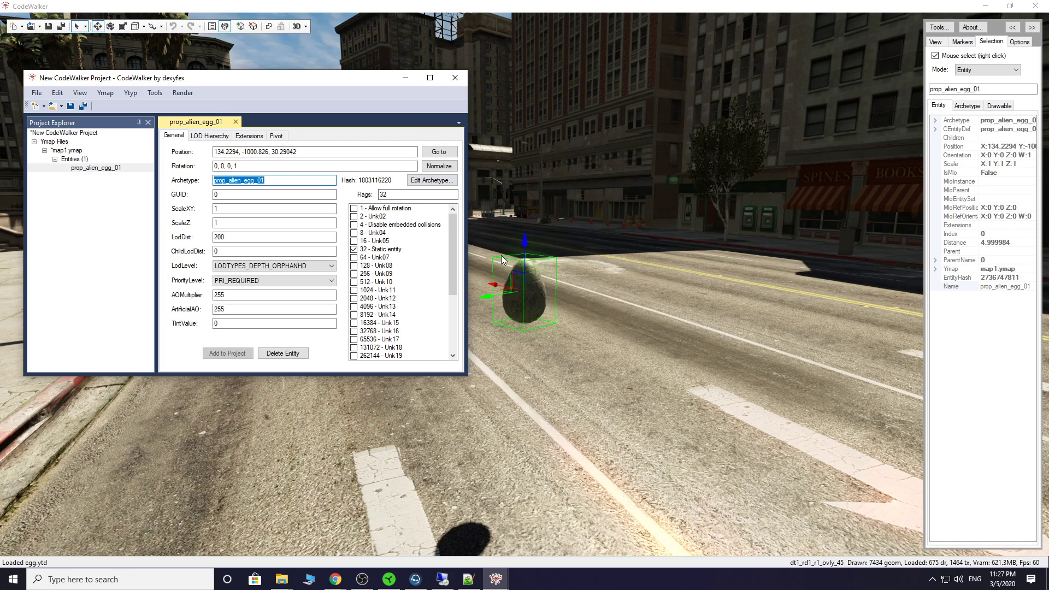
key(Delete)
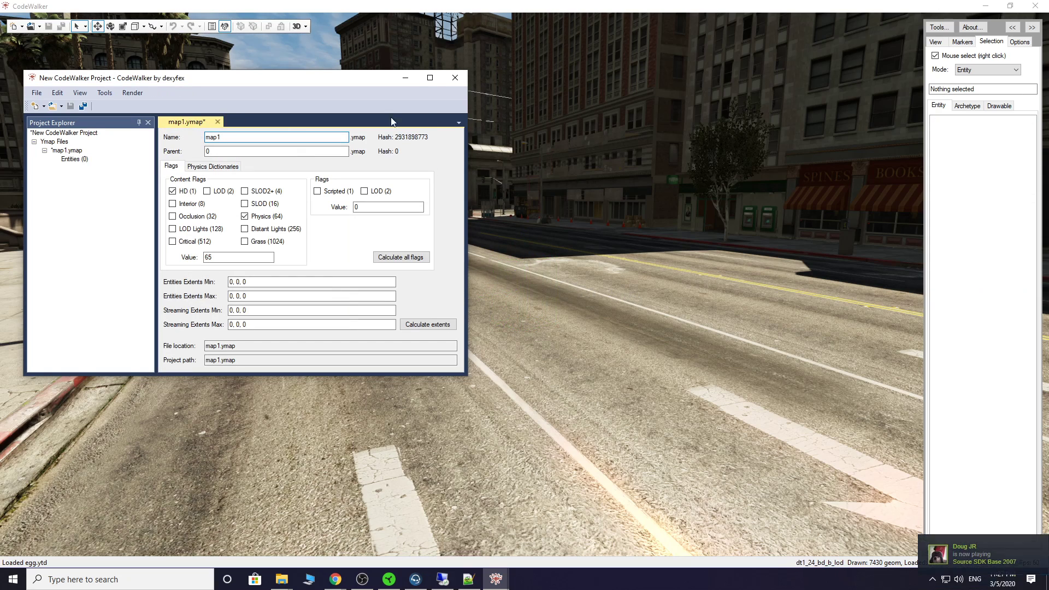
drag(376, 83, 361, 309)
key(s)
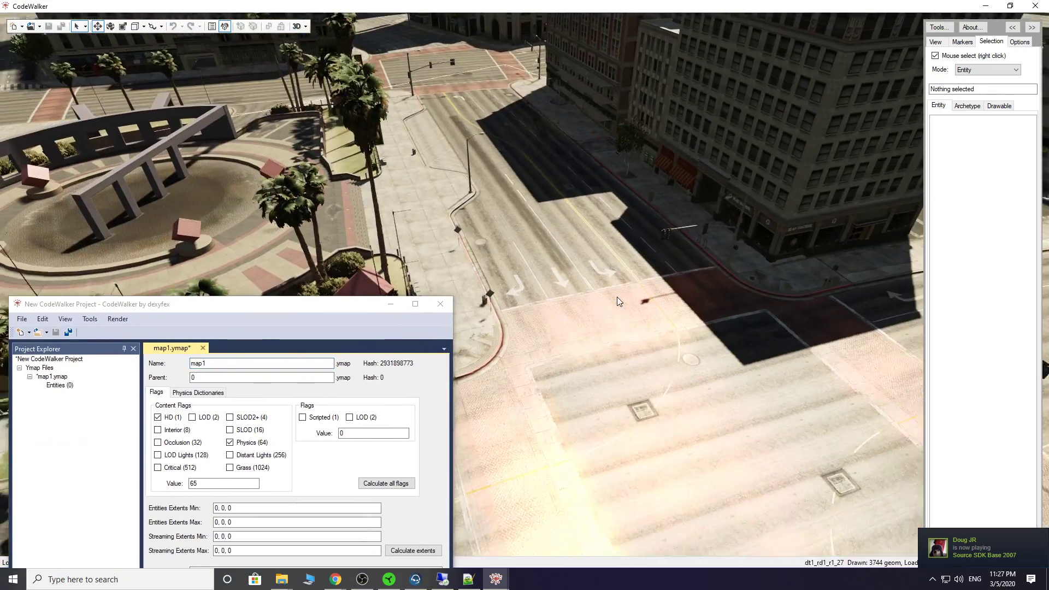
drag(618, 297, 614, 284)
key(w)
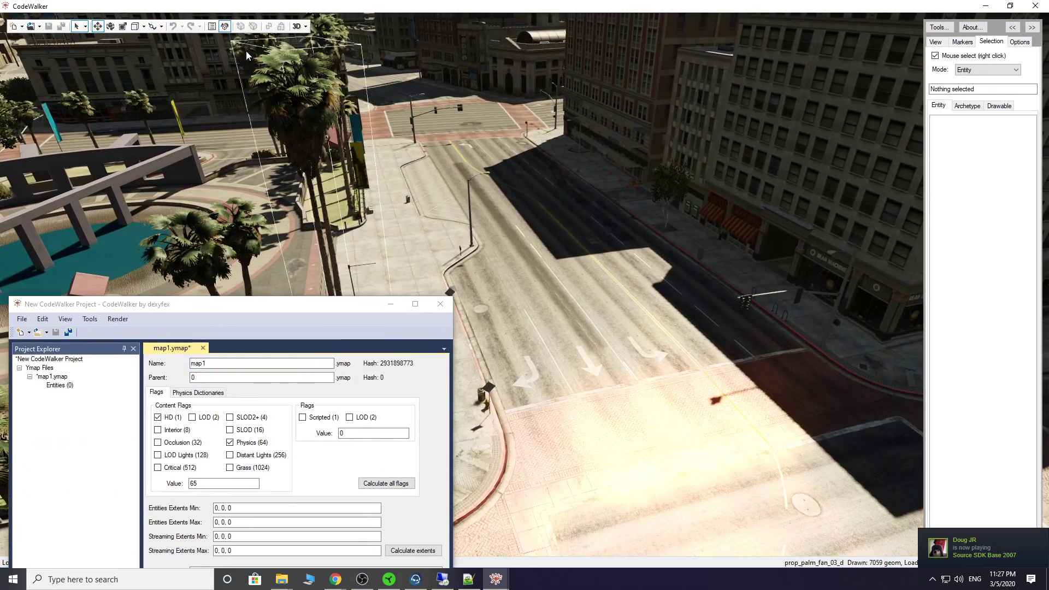
drag(589, 186, 594, 153)
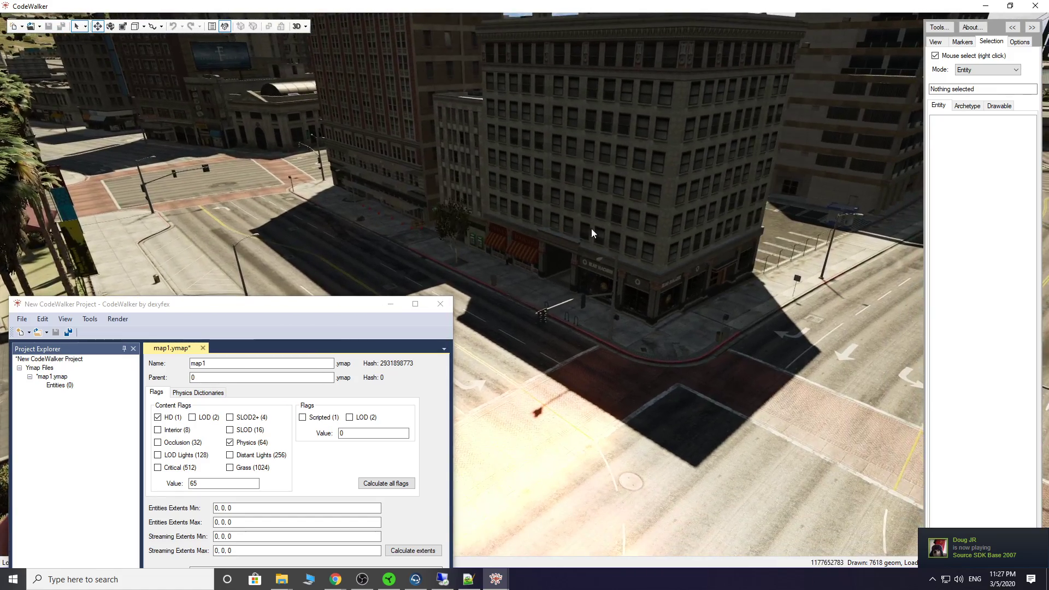
drag(600, 227, 618, 225)
key(s)
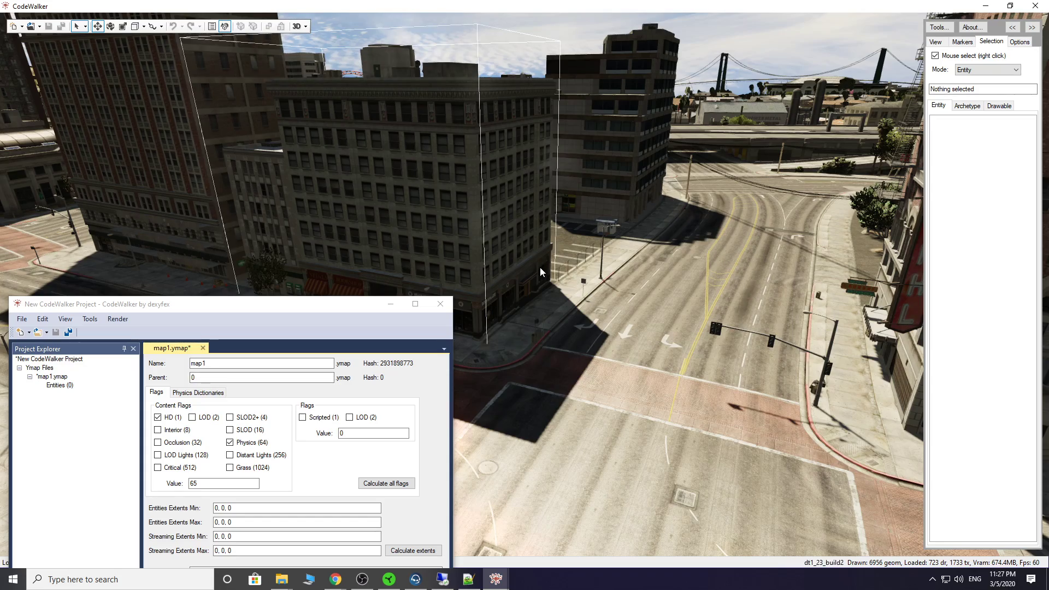
drag(546, 304, 100, 333)
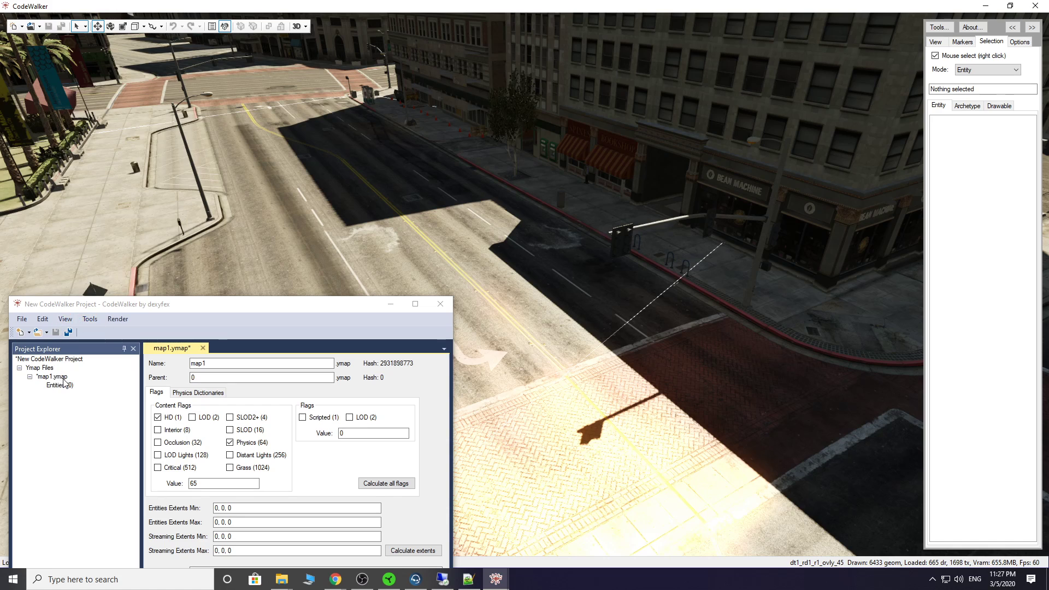
Add a test egg entity to map1.ymap, hide the project window, and delete the egg
click(63, 384)
click(98, 321)
click(113, 346)
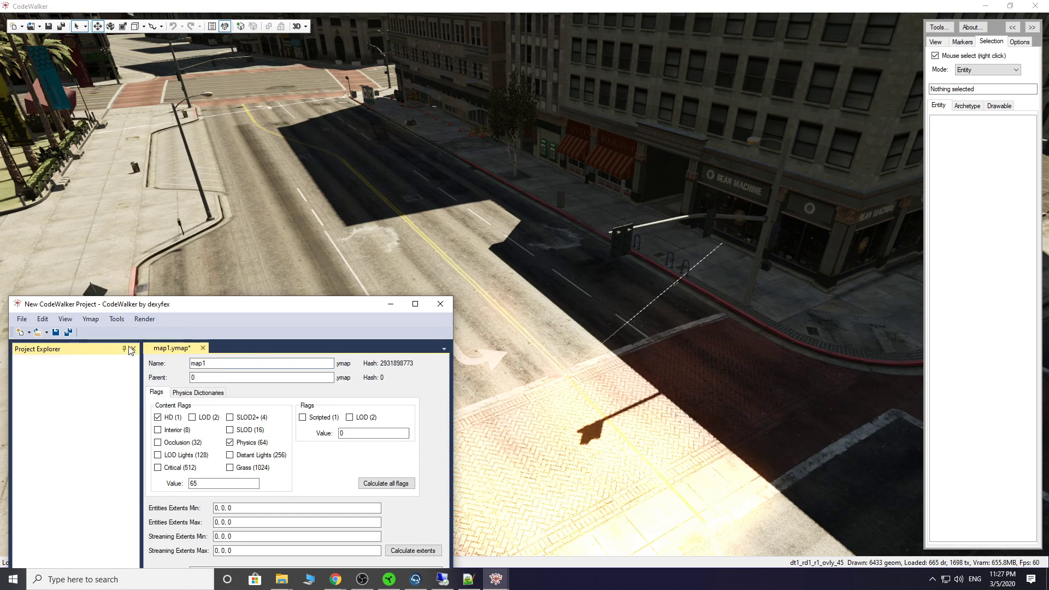
double_click(224, 406)
right_click(232, 407)
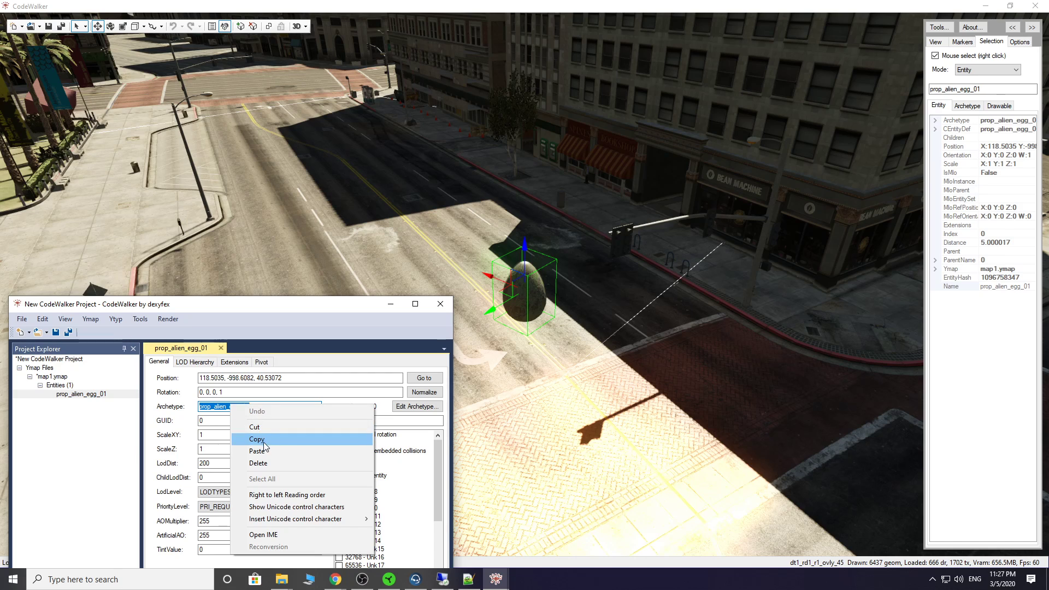
click(392, 306)
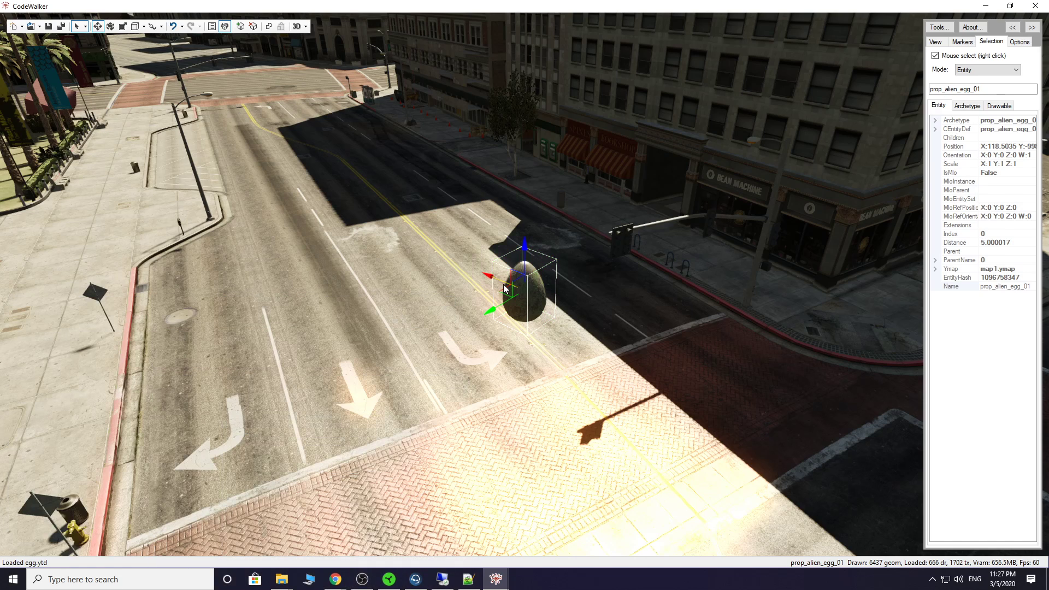
key(Delete)
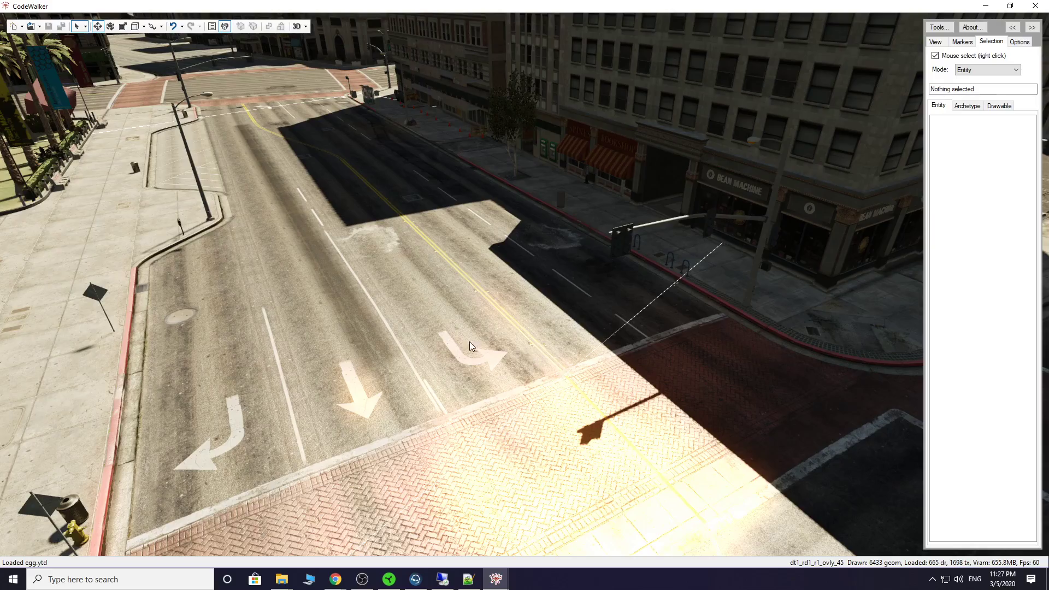
Pick the road overlay dt1_rd1_r1_ovly_45 and fly down the street toward the plaza
right_click(555, 310)
drag(574, 291, 510, 265)
key(w)
right_drag(506, 265, 562, 275)
key(s)
key(w)
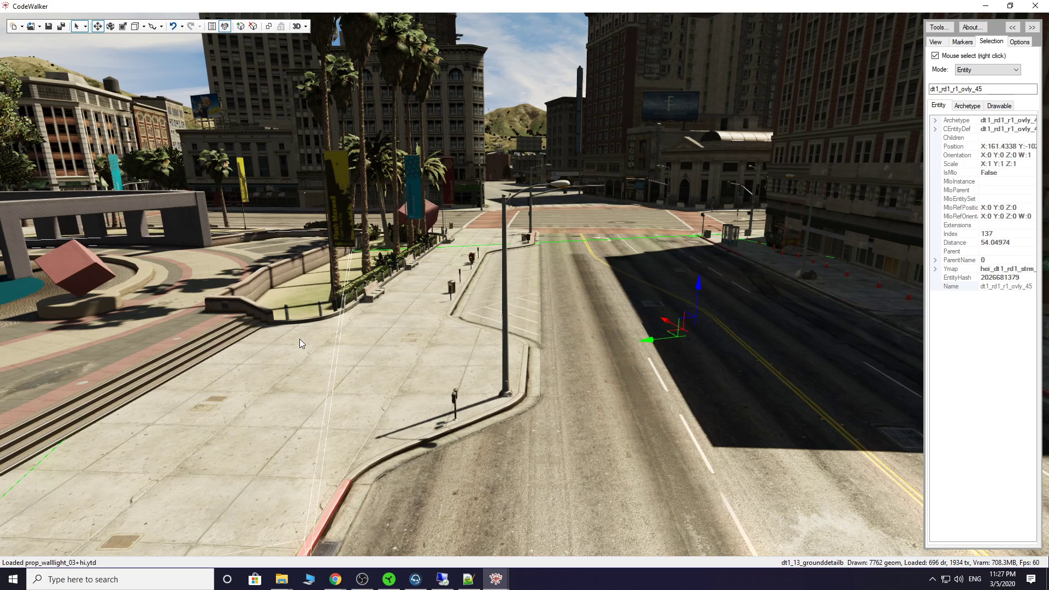
drag(421, 335, 302, 379)
Fly past the plaza and banner walkway toward the scaffolded building
key(w)
key(s)
key(w)
key(s)
key(a)
key(w)
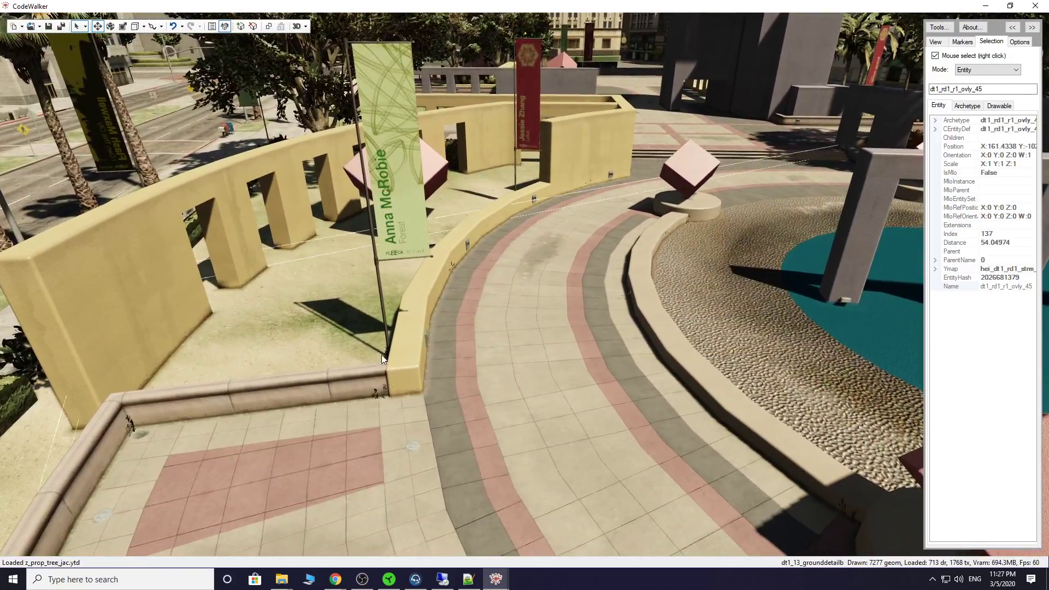
drag(386, 366, 435, 366)
key(s)
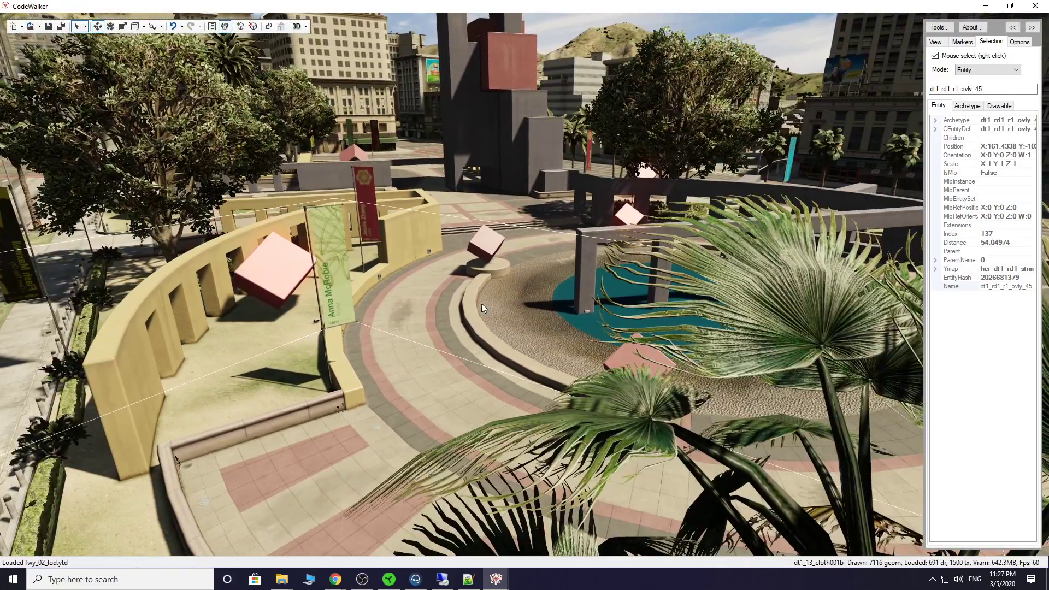
drag(500, 311, 684, 297)
key(d)
key(d)
key(s)
key(w)
Pick a road cone, then fly across the intersection toward the overpass
right_click(600, 309)
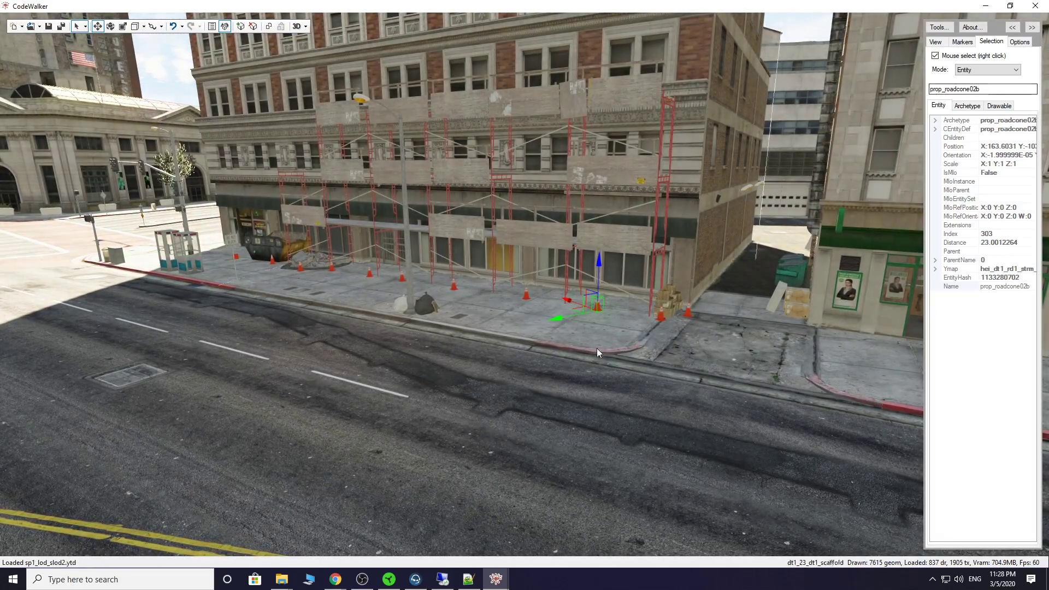
key(s)
drag(593, 352, 392, 435)
key(w)
key(w)
key(w)
key(w)
key(s)
key(w)
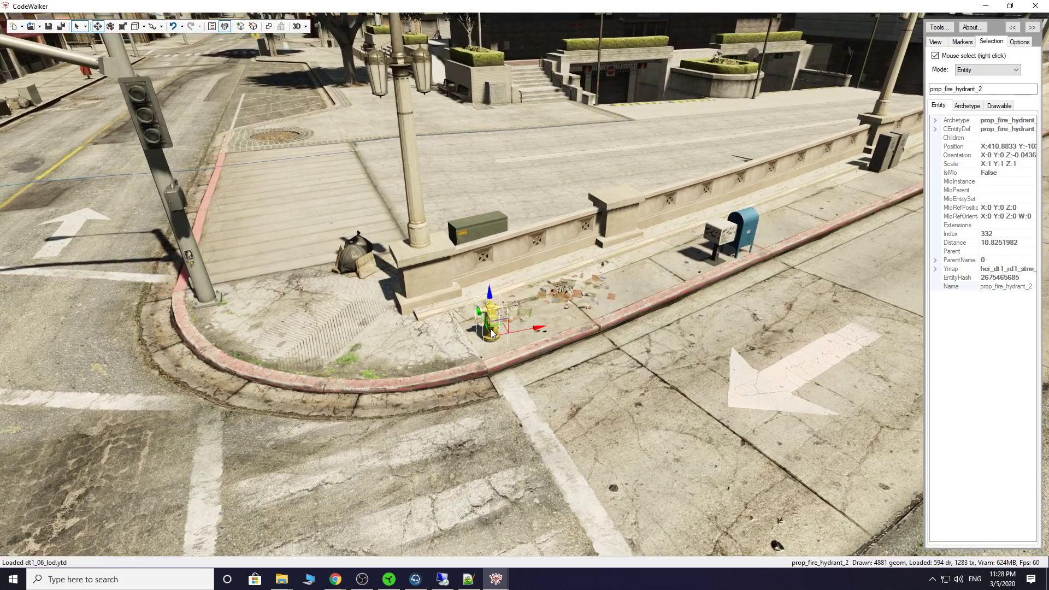
Copy the fire hydrant's model name prop_fire_hydrant_2 from the Selection panel
right_click(962, 91)
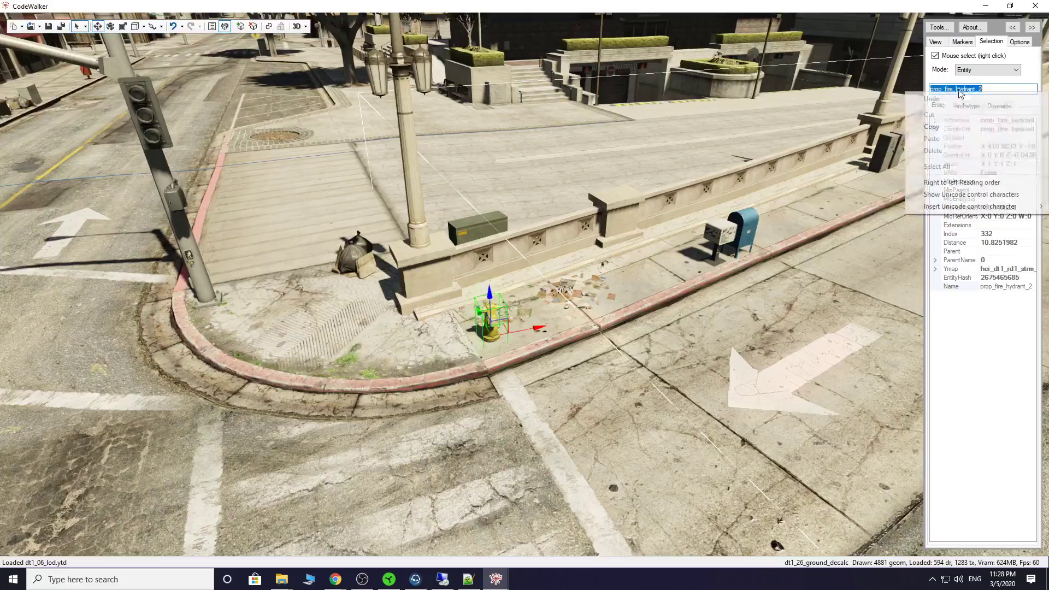
click(957, 131)
key(w)
drag(684, 280, 579, 407)
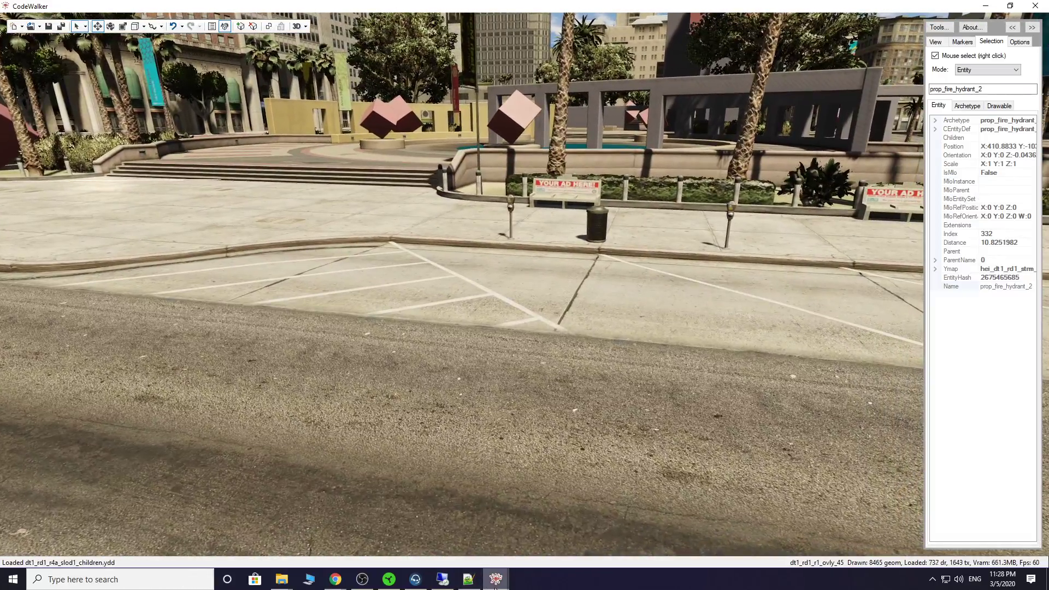
Add a new map1.ymap entity with archetype prop_fire_hydrant_2 pasted in
mouse_move(496, 579)
click(537, 552)
click(61, 377)
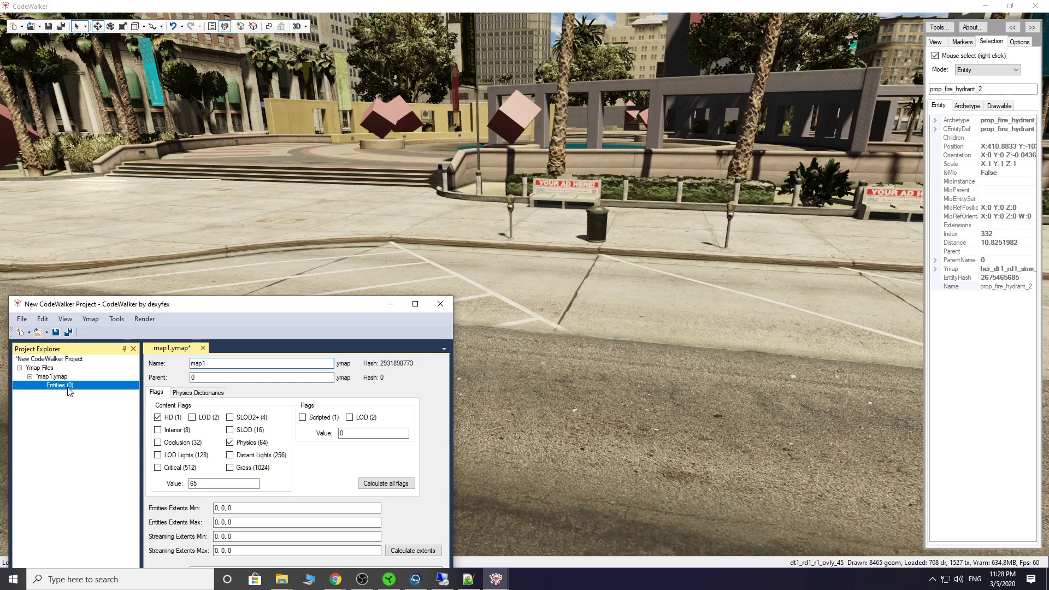
click(90, 319)
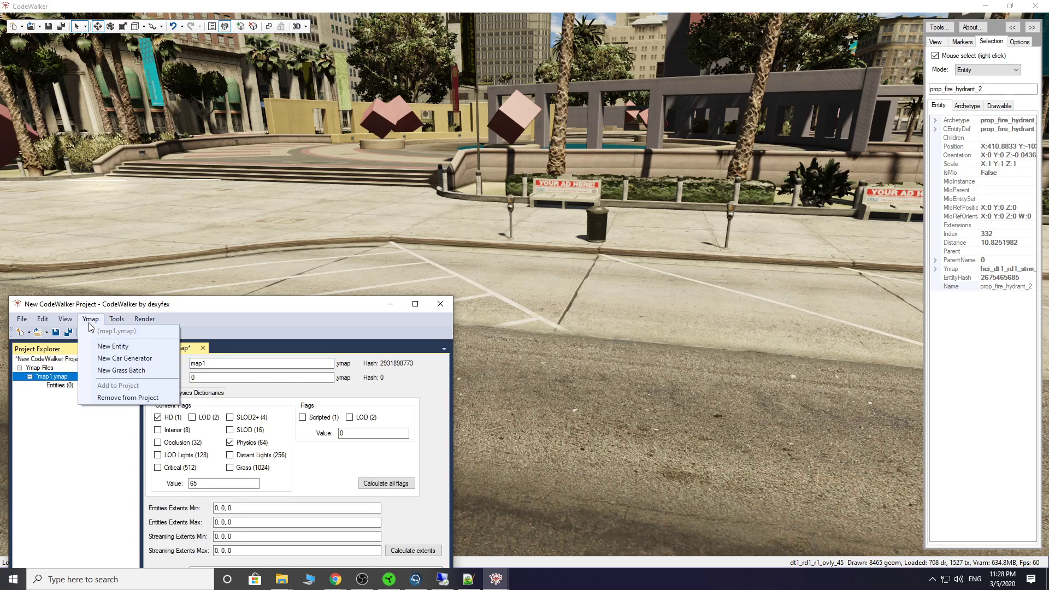
click(112, 348)
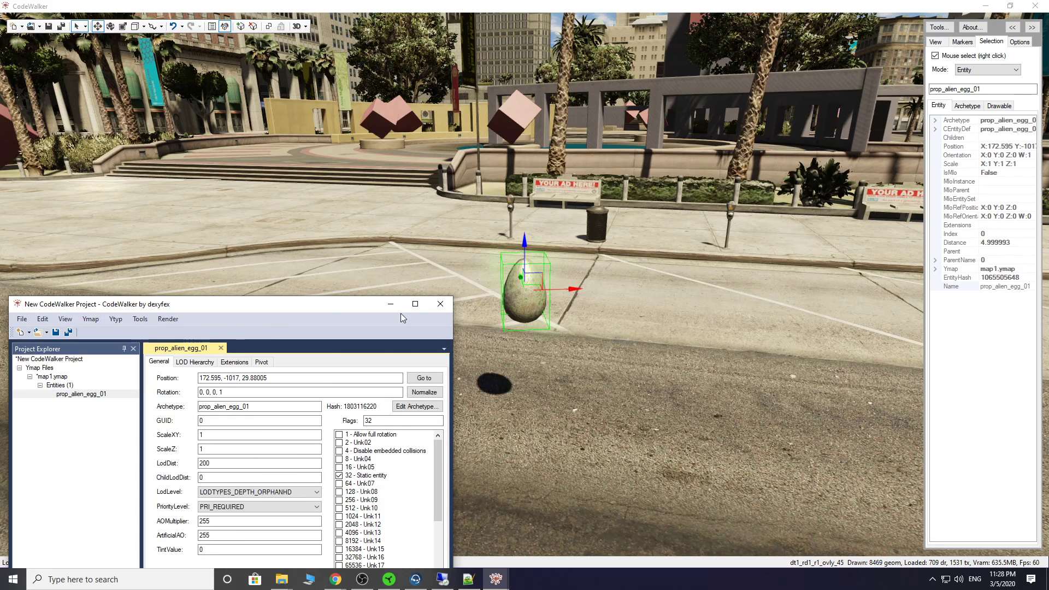
right_click(224, 406)
click(262, 449)
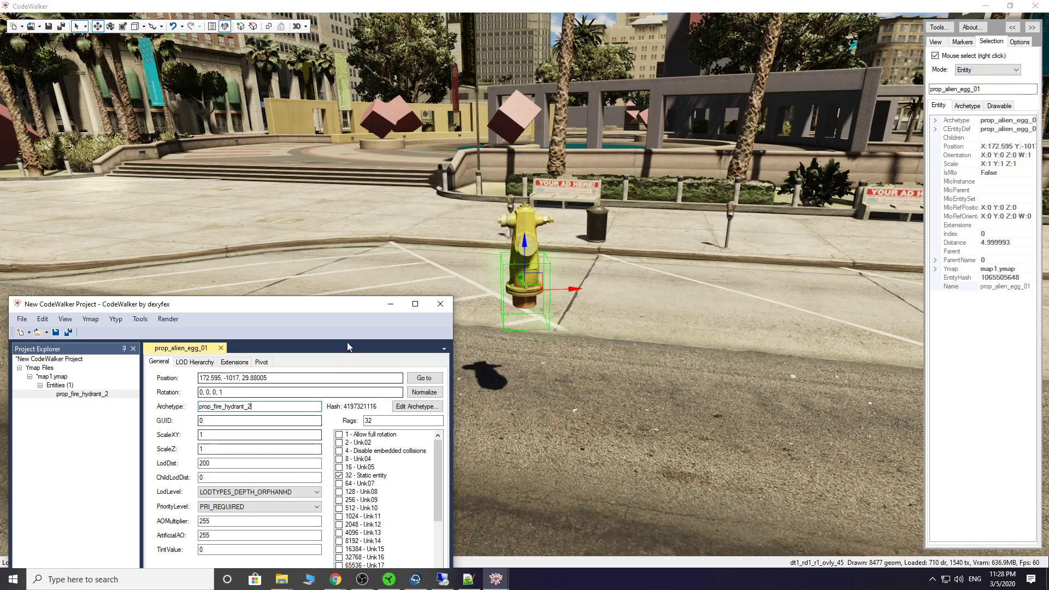
click(391, 304)
Select the new hydrant and lower it onto the plaza pavement
key(a)
drag(424, 288, 527, 293)
right_click(483, 187)
drag(479, 190, 295, 338)
key(w)
key(d)
key(s)
key(w)
key(s)
key(a)
key(w)
Clone the hydrant into five hydrants along the plaza sidewalk
shift+drag(658, 409, 449, 478)
mouse_move(392, 462)
shift+mouse_down()
mouse_move(365, 340)
mouse_move(580, 319)
mouse_move(546, 293)
mouse_move(499, 300)
mouse_move(563, 300)
mouse_move(490, 262)
mouse_move(412, 282)
shift+mouse_up()
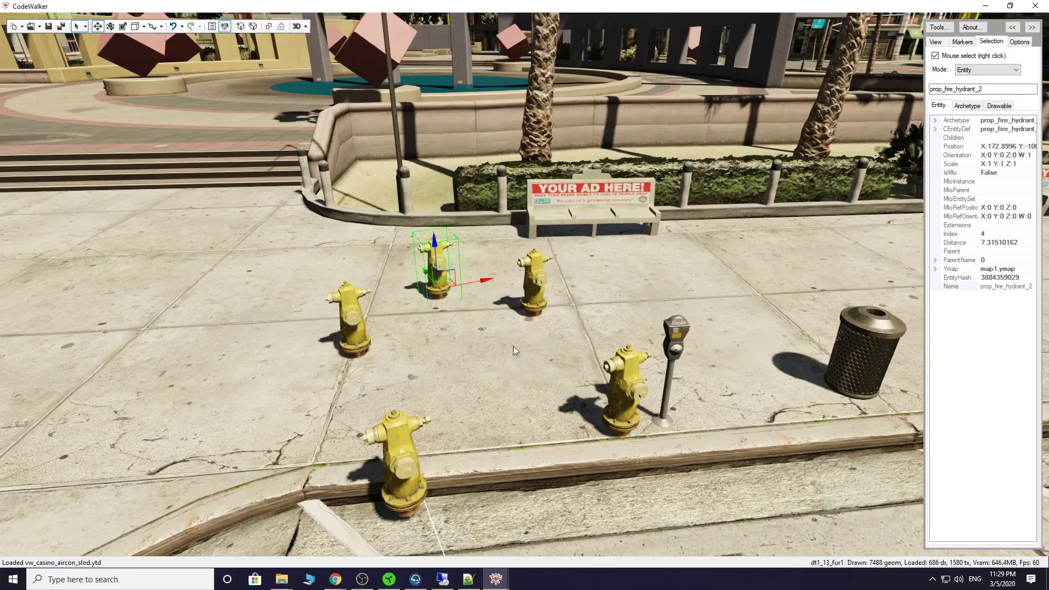
key(s)
drag(517, 358, 586, 352)
key(a)
key(w)
key(d)
key(s)
scroll(586, 352, down, 2)
scroll(586, 352, down, 1)
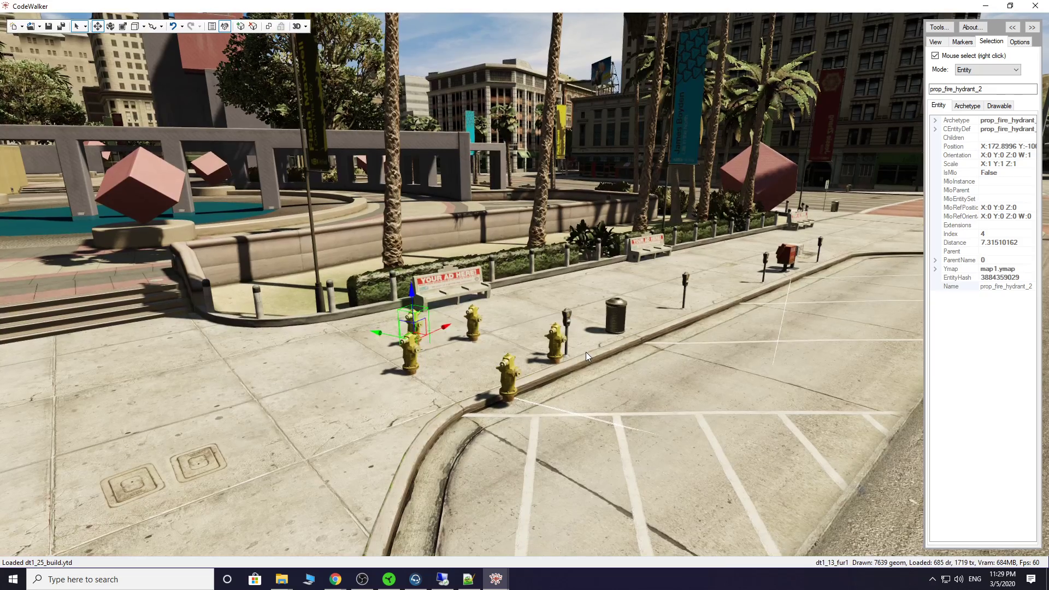
scroll(586, 352, up, 3)
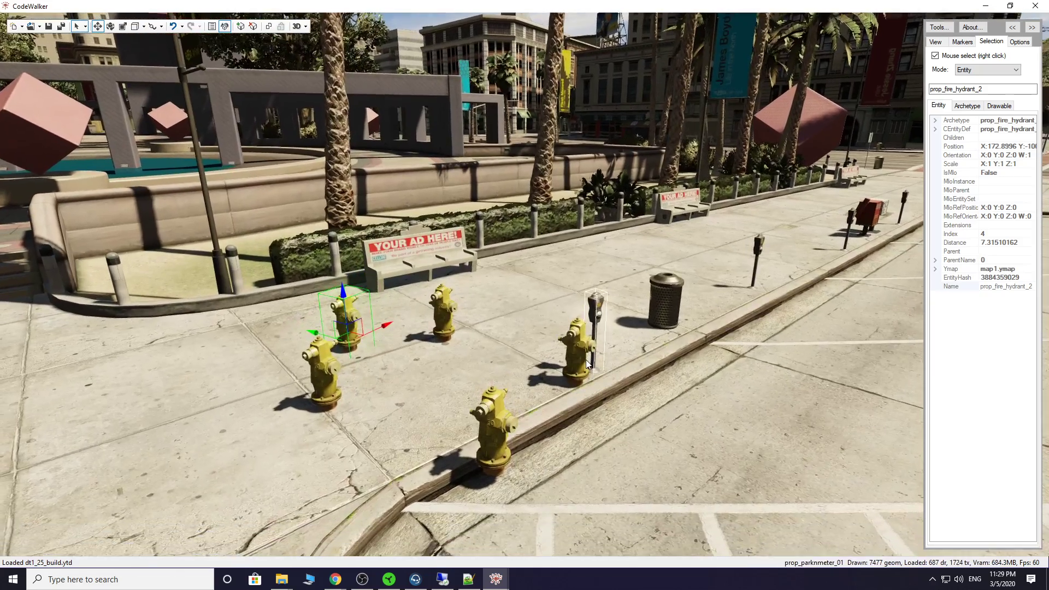
scroll(602, 355, down, 2)
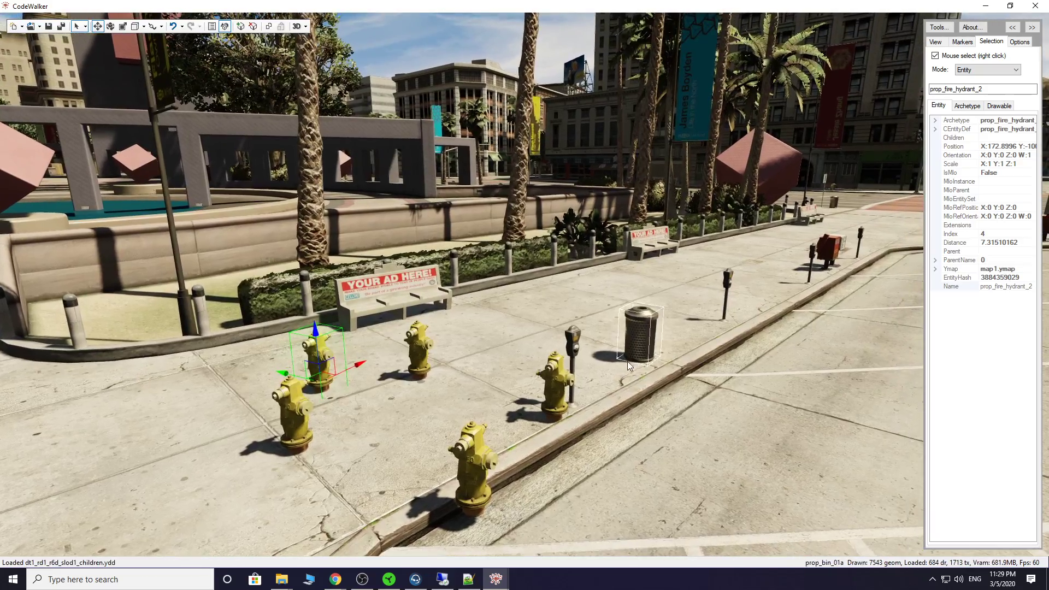
drag(651, 397, 572, 395)
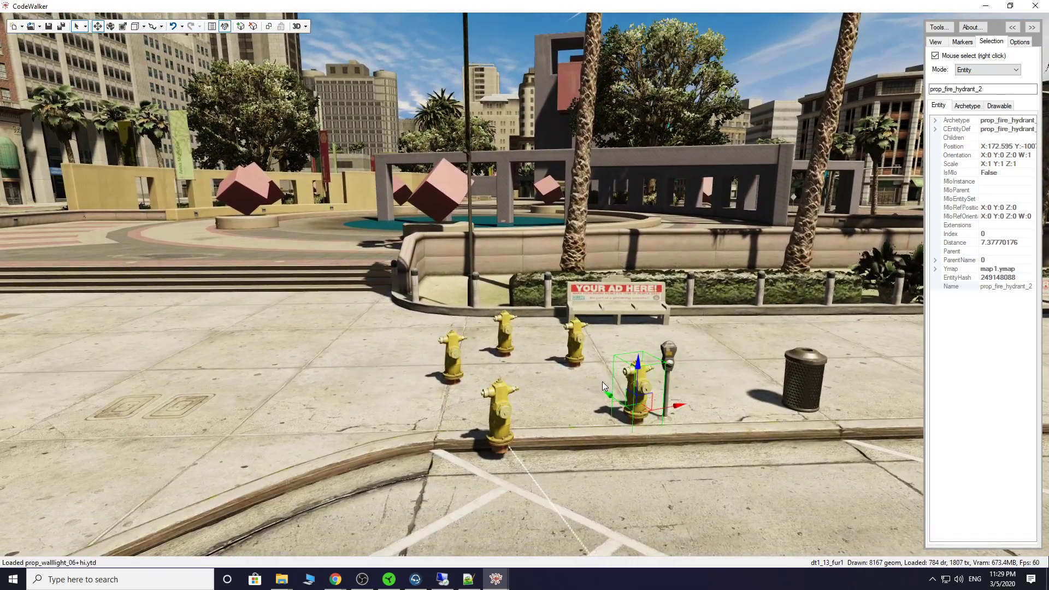
Move a hydrant to the lower-left kerb and add two more copies of it
drag(674, 410, 323, 408)
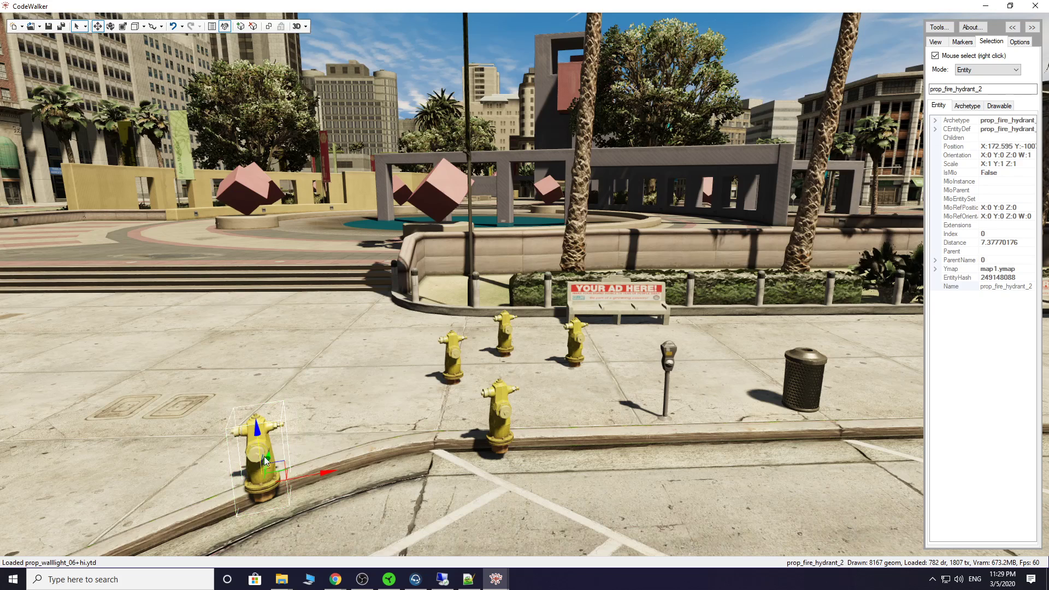
key(ctrl+v)
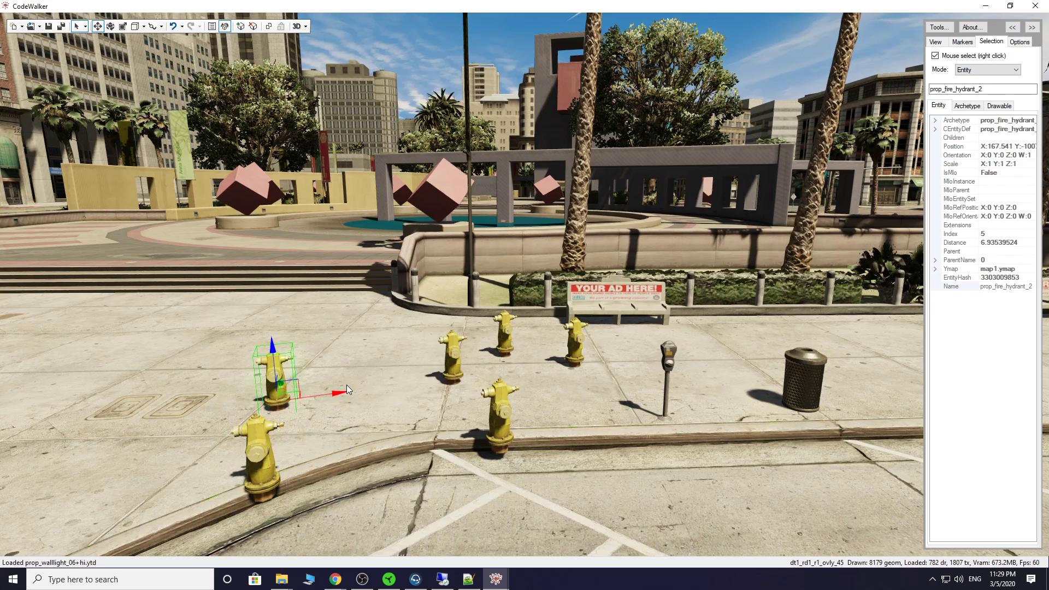
key(ctrl+v)
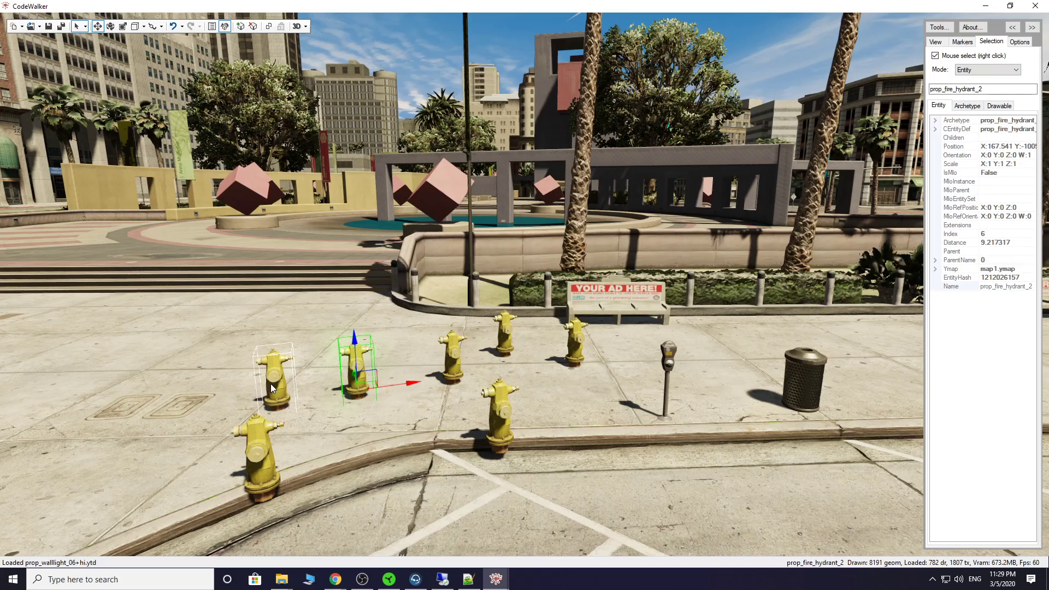
Select the trash bin and copy its name, prop_bin_01a
mouse_move(496, 581)
click(552, 526)
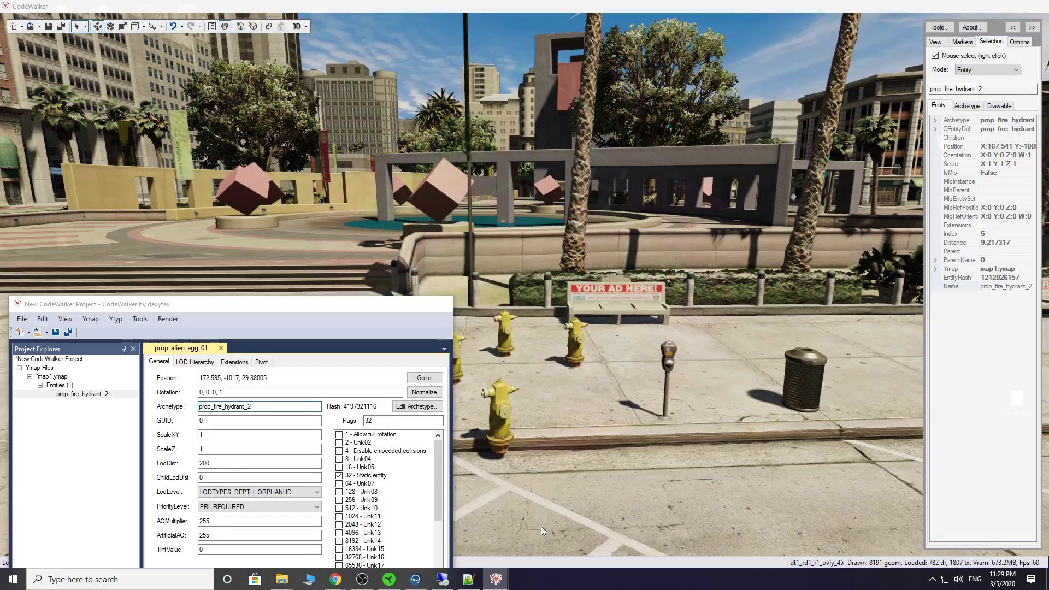
drag(479, 295, 679, 184)
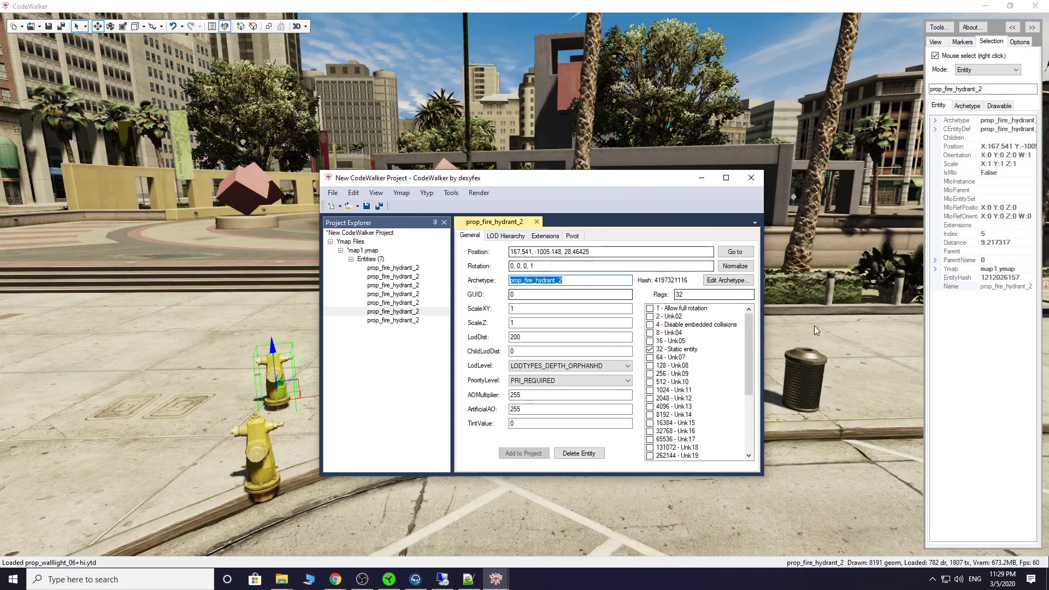
right_click(805, 377)
right_click(959, 88)
click(736, 153)
Change a hydrant's Archetype to prop_bin_01a, turning it into a bin, and hide the project window
right_click(282, 391)
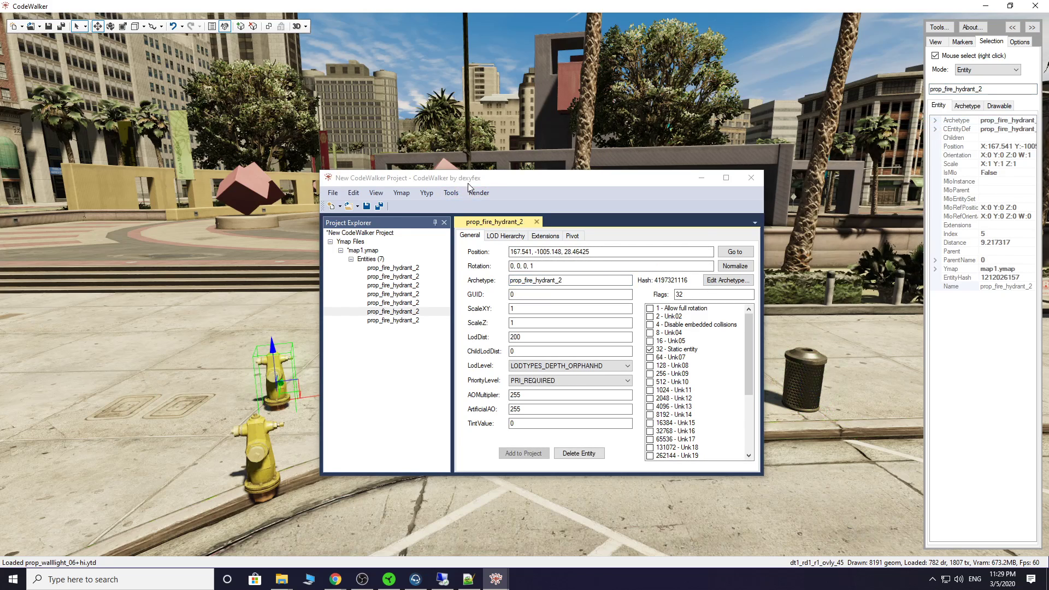
drag(468, 182, 607, 129)
double_click(667, 228)
right_click(667, 228)
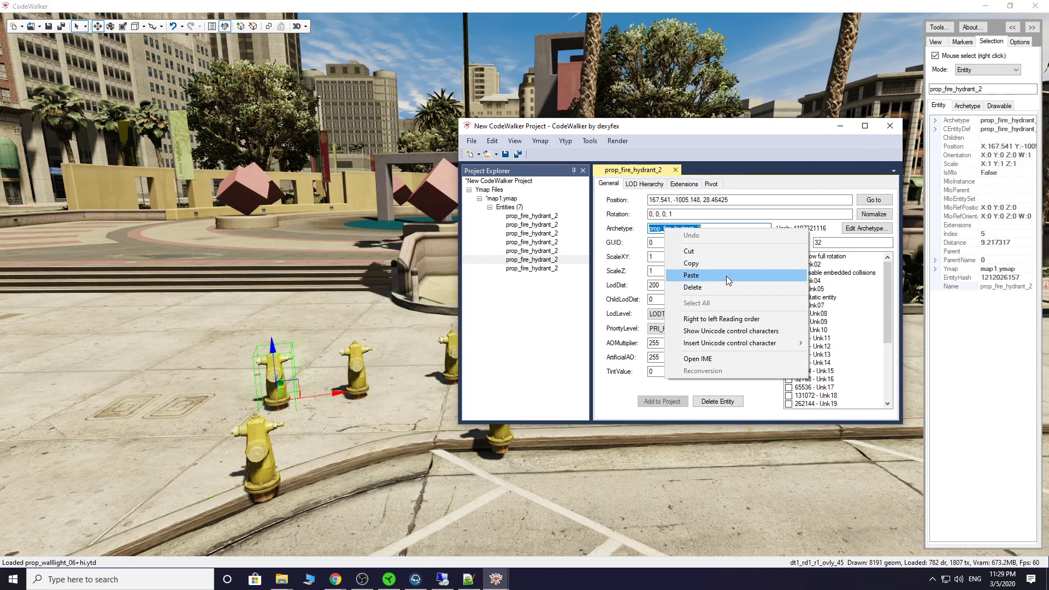
click(705, 276)
click(841, 126)
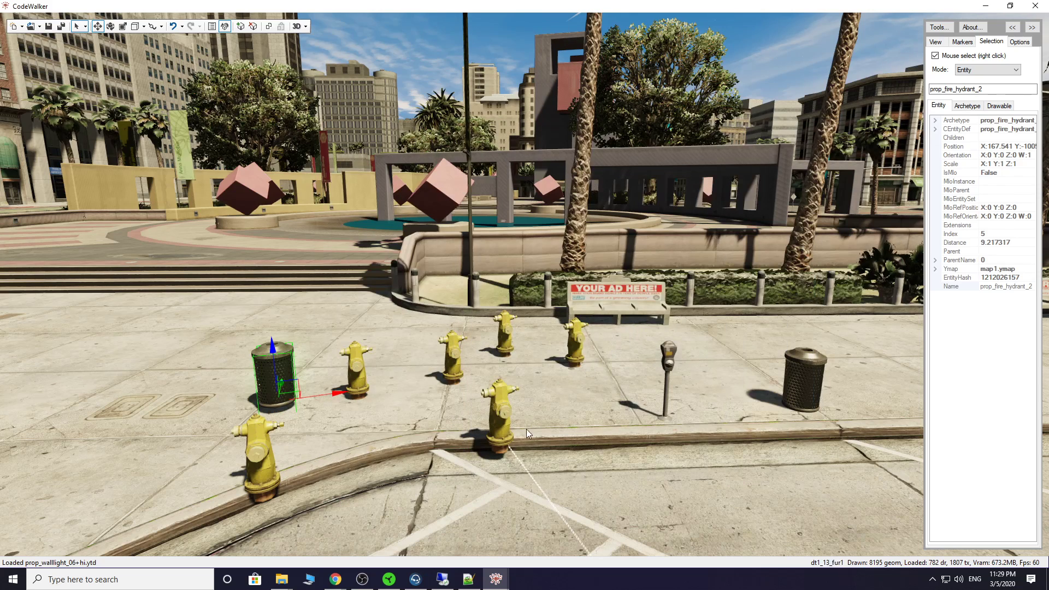
Switch to the browser and open the Pleb Masters object gallery
click(335, 579)
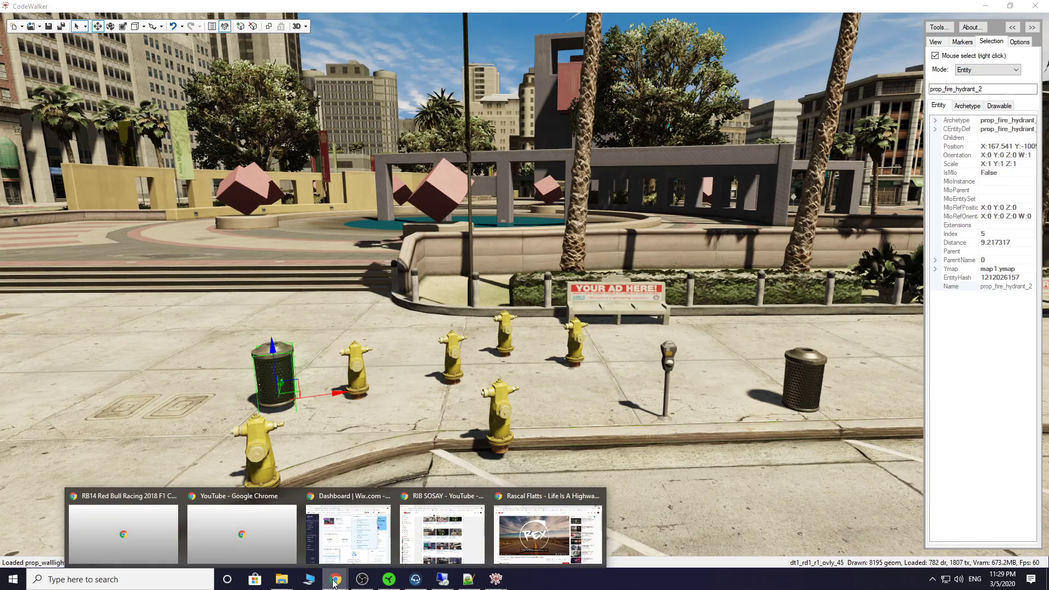
click(571, 536)
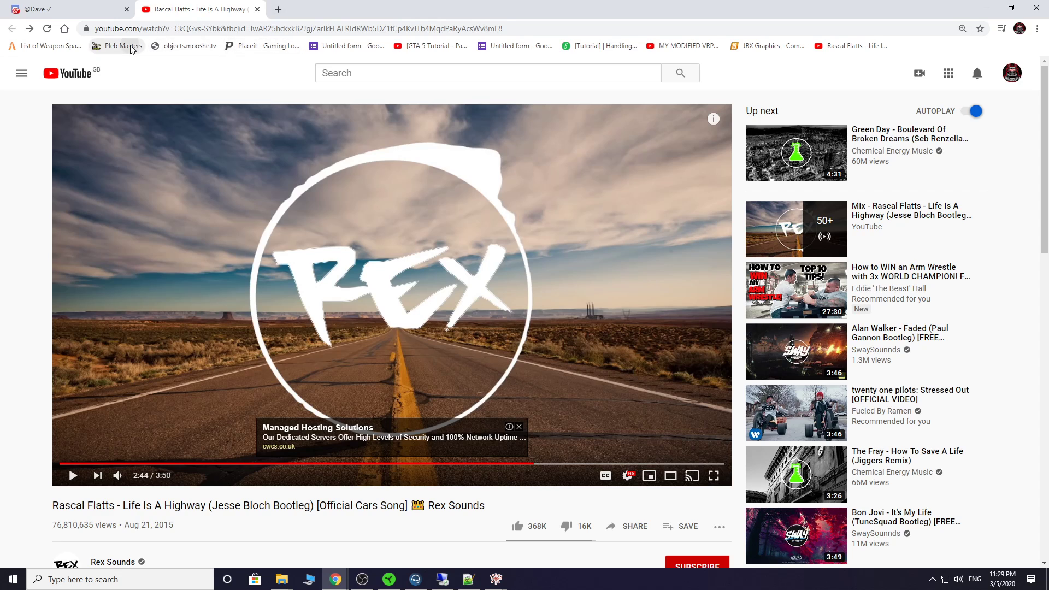
click(117, 46)
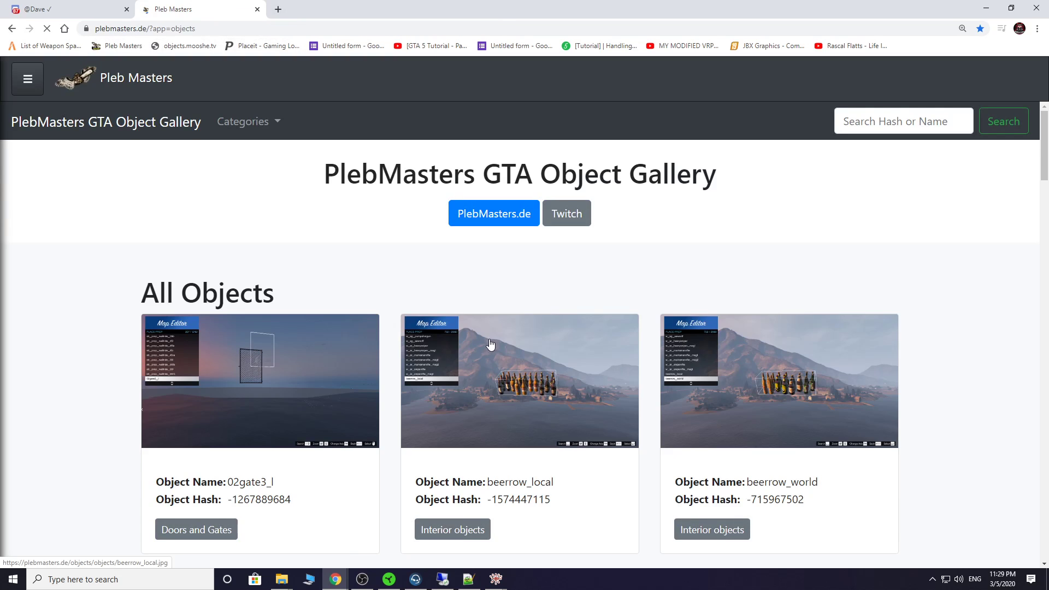
scroll(490, 344, down, 5)
Copy the beerrow_local object name and minimize the browser
right_click(546, 207)
click(568, 216)
scroll(520, 409, down, 8)
scroll(494, 419, down, 2)
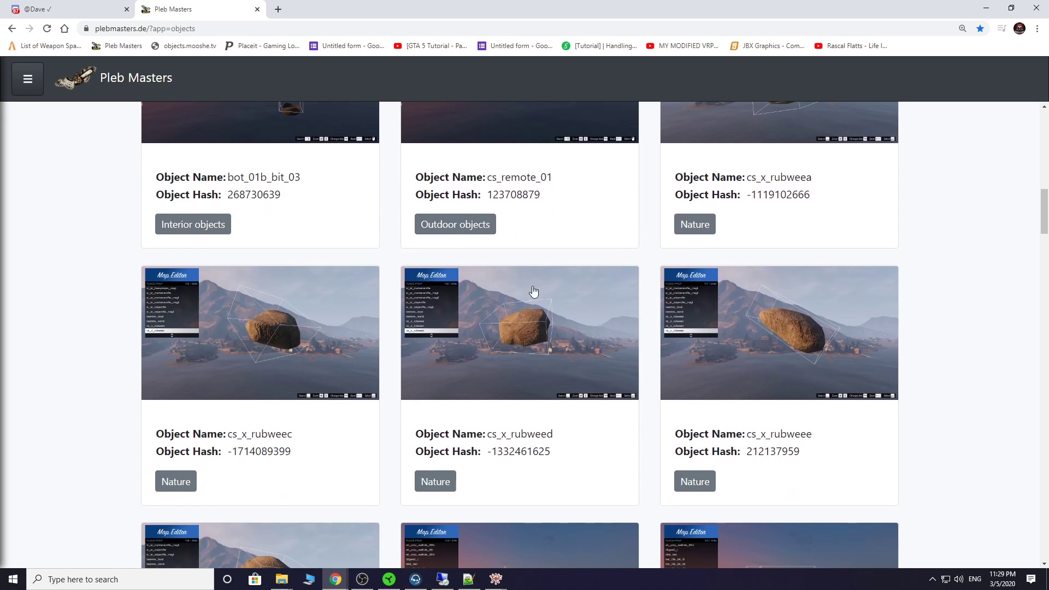
click(987, 10)
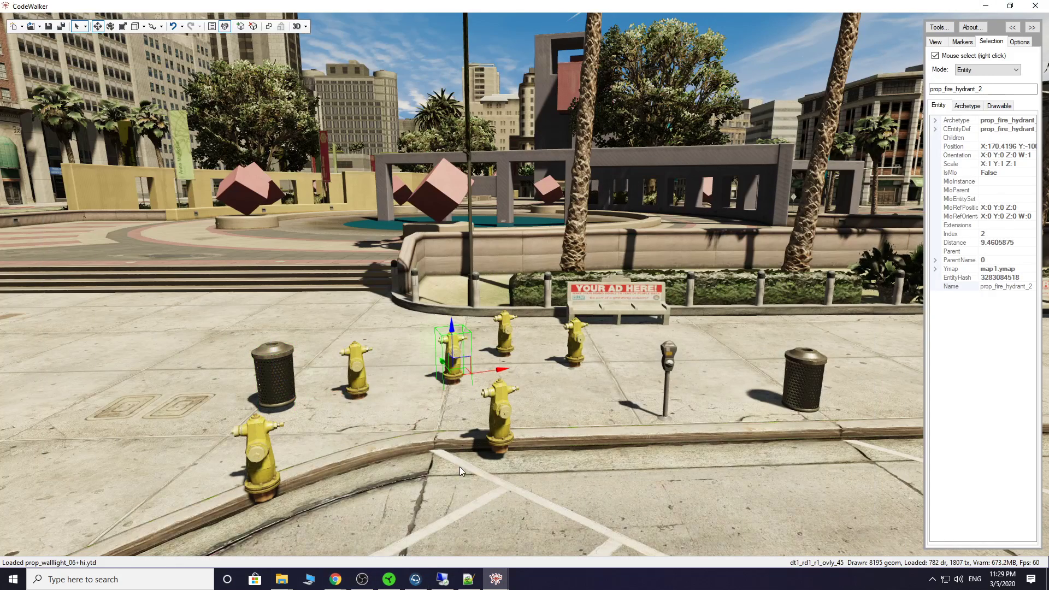
Change the selected hydrant's Archetype to beerrow_local
click(499, 581)
click(551, 529)
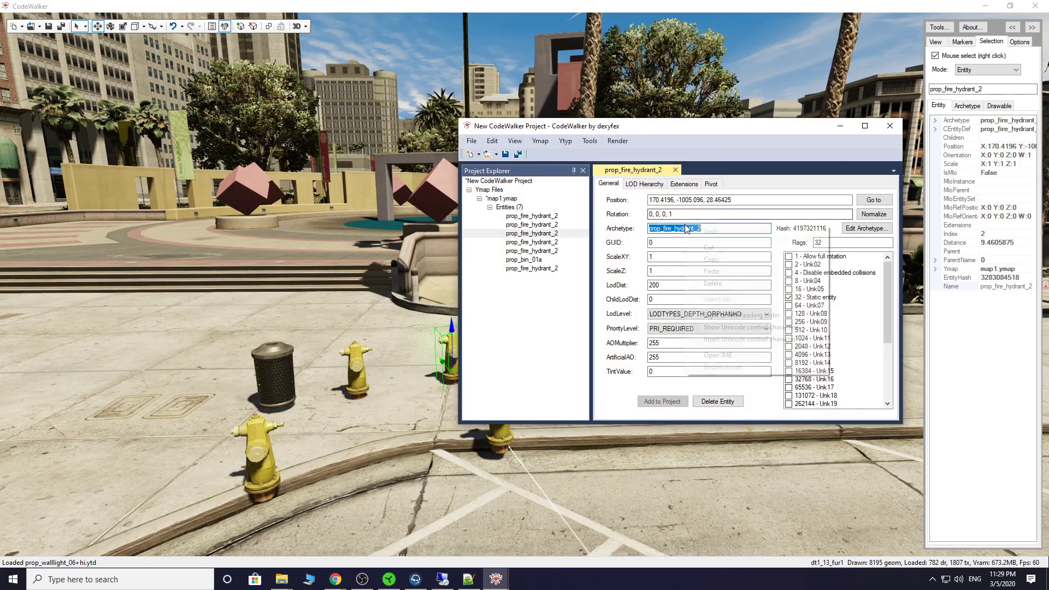
right_click(699, 228)
click(729, 273)
Add a new beerrow_local entity to map1 and drag it onto the kerb by the bin
drag(623, 133, 163, 253)
click(85, 263)
click(109, 284)
click(81, 260)
click(107, 289)
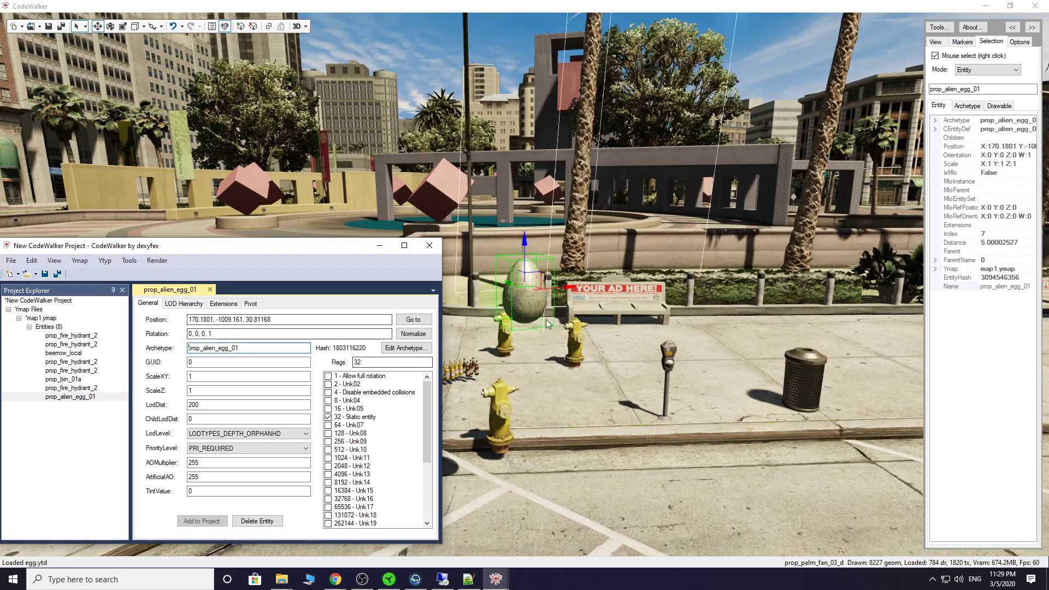
right_click(254, 348)
click(287, 395)
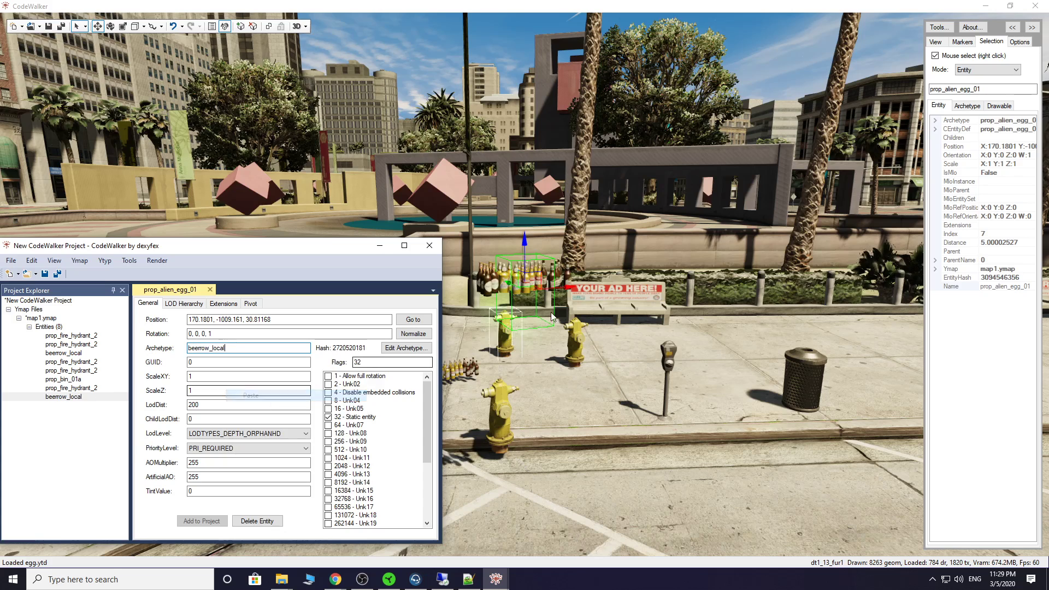
drag(548, 409, 617, 377)
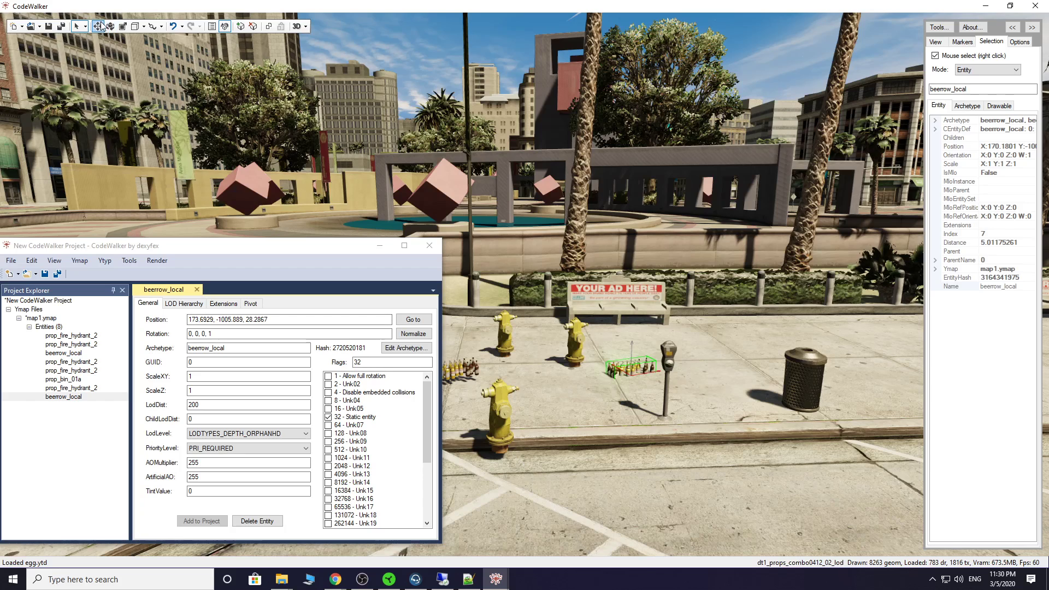
Move the bottle row onto the kerb and rotate it slightly about its vertical axis
drag(656, 376, 591, 438)
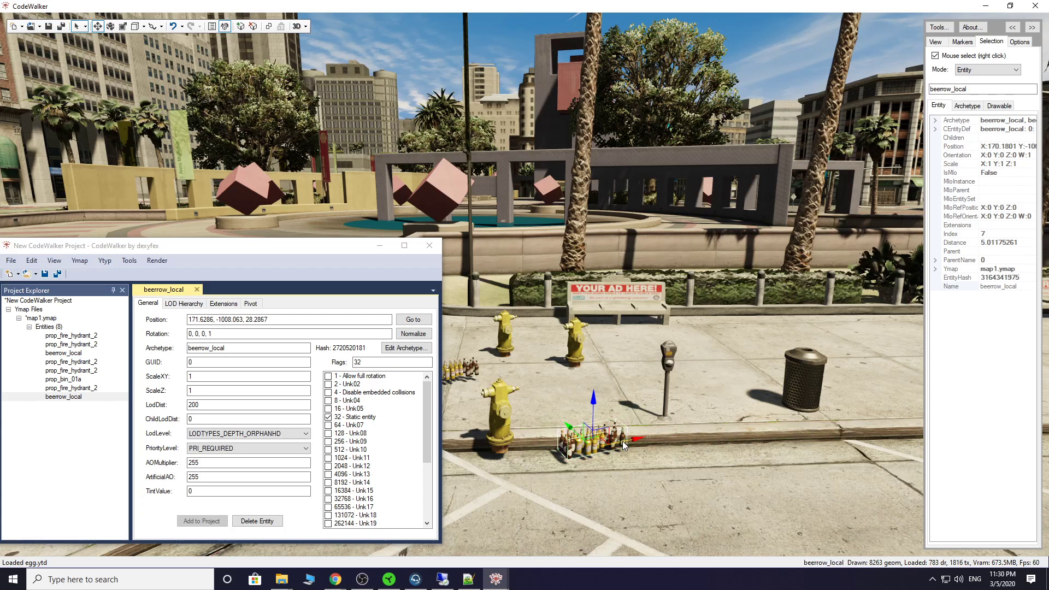
drag(623, 445, 646, 433)
key(e)
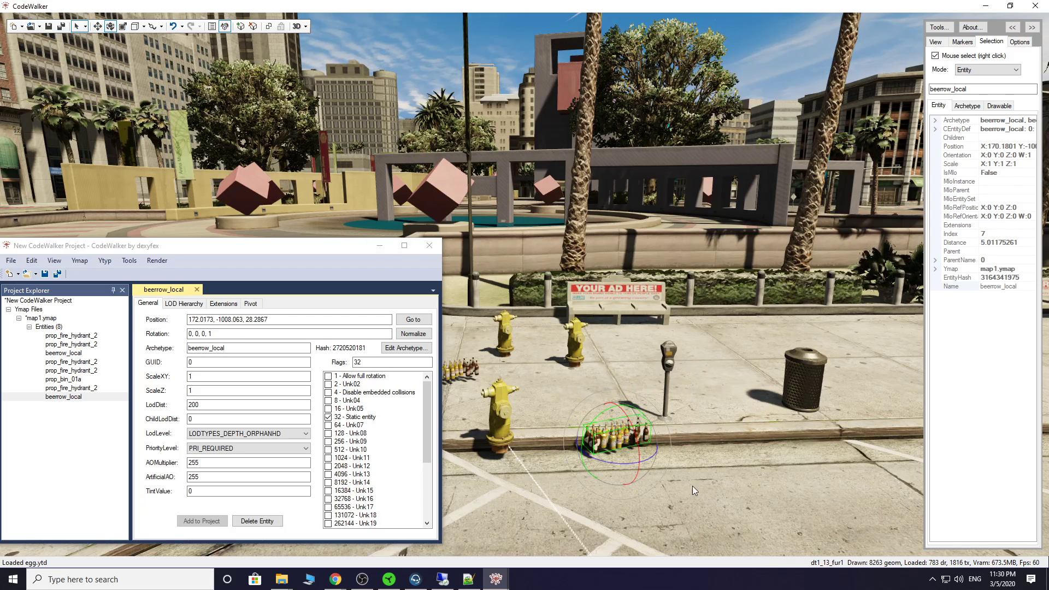
drag(653, 461, 638, 463)
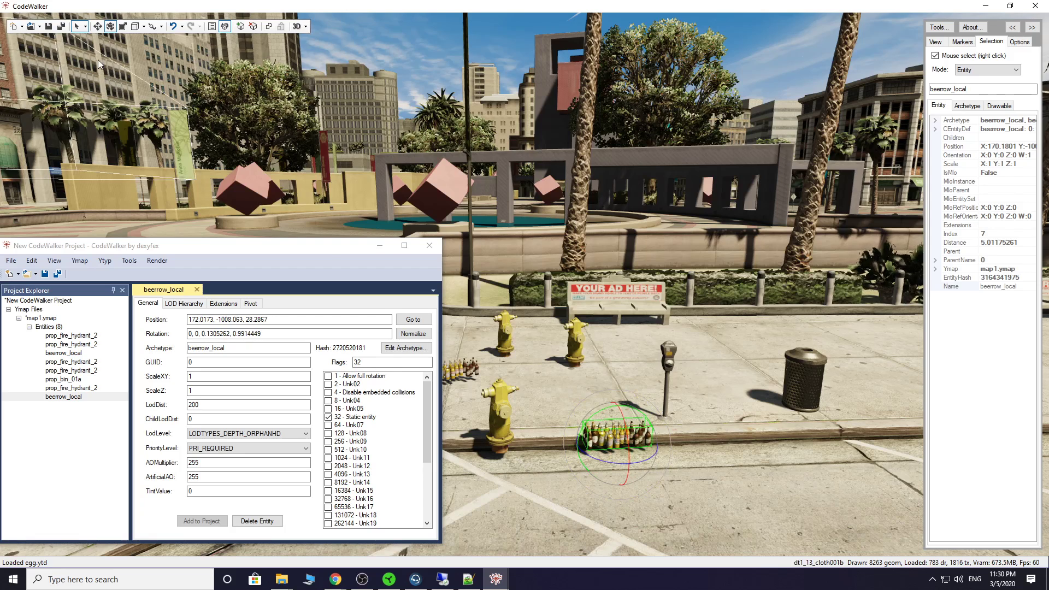
click(95, 27)
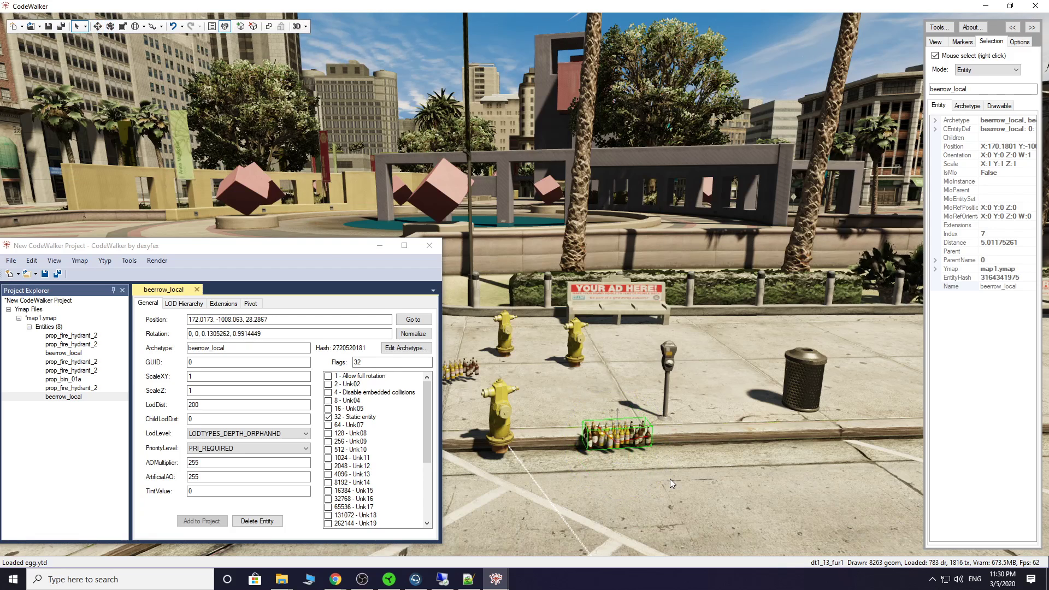
click(99, 26)
Slide the bottle row along X to 171.6021, -1007.645, 28.2867 beside the hydrant
drag(653, 436, 717, 408)
key(q)
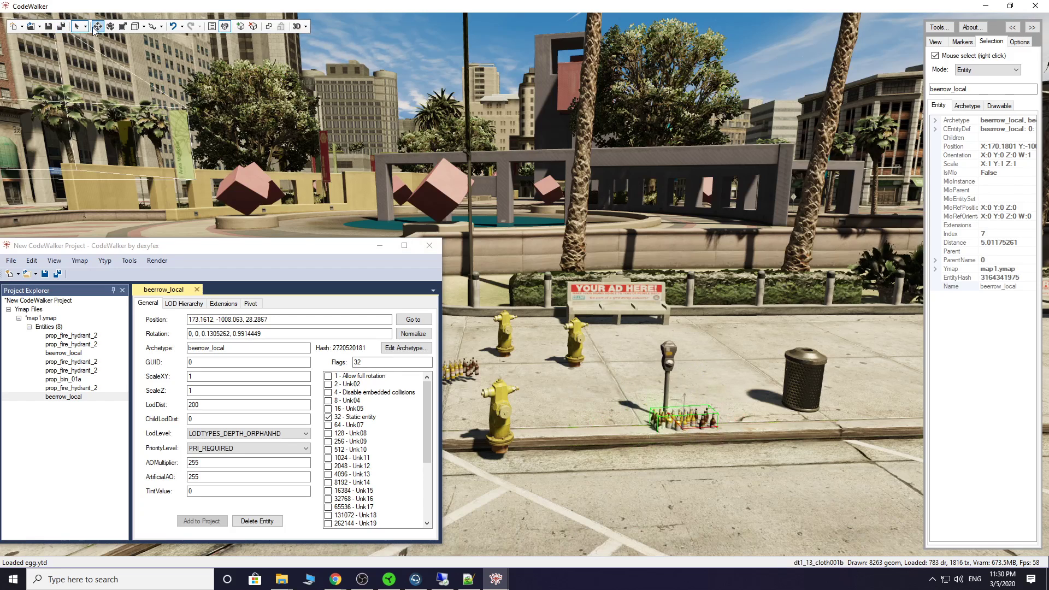
click(95, 27)
drag(727, 425, 586, 425)
drag(787, 498, 817, 497)
Clone the hydrant beside the bottles, placing the copy at 169.1701, -1007.673, 28.46425
key(s)
scroll(802, 498, up, 5)
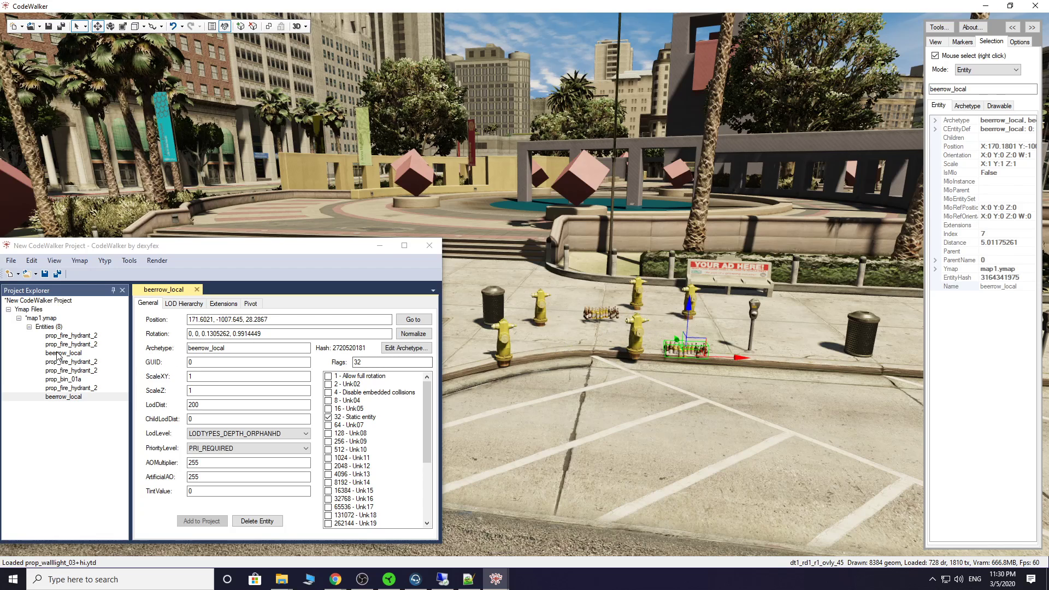
right_click(631, 342)
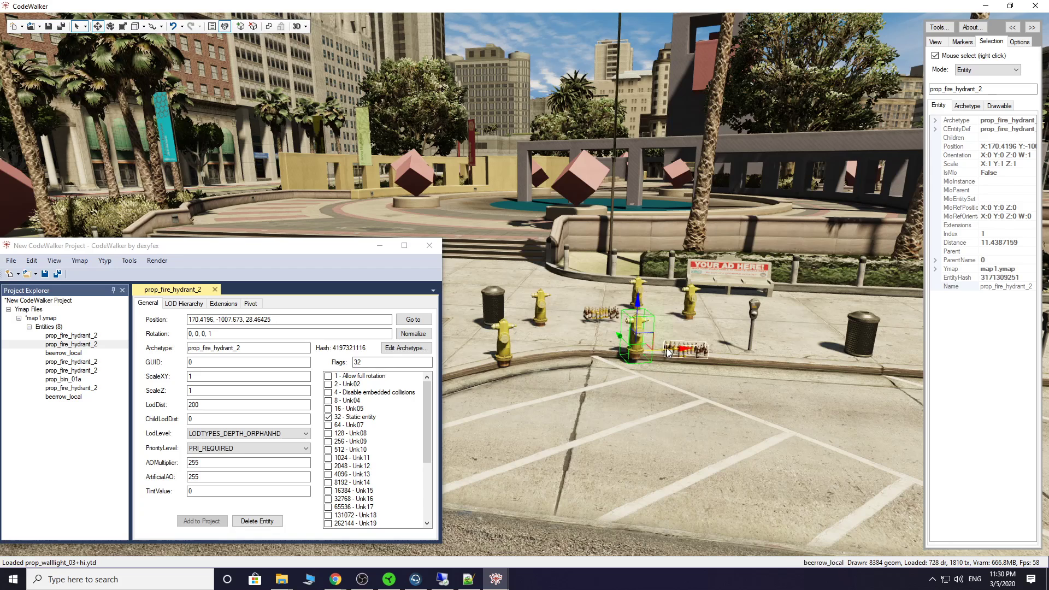
shift+drag(659, 348, 601, 345)
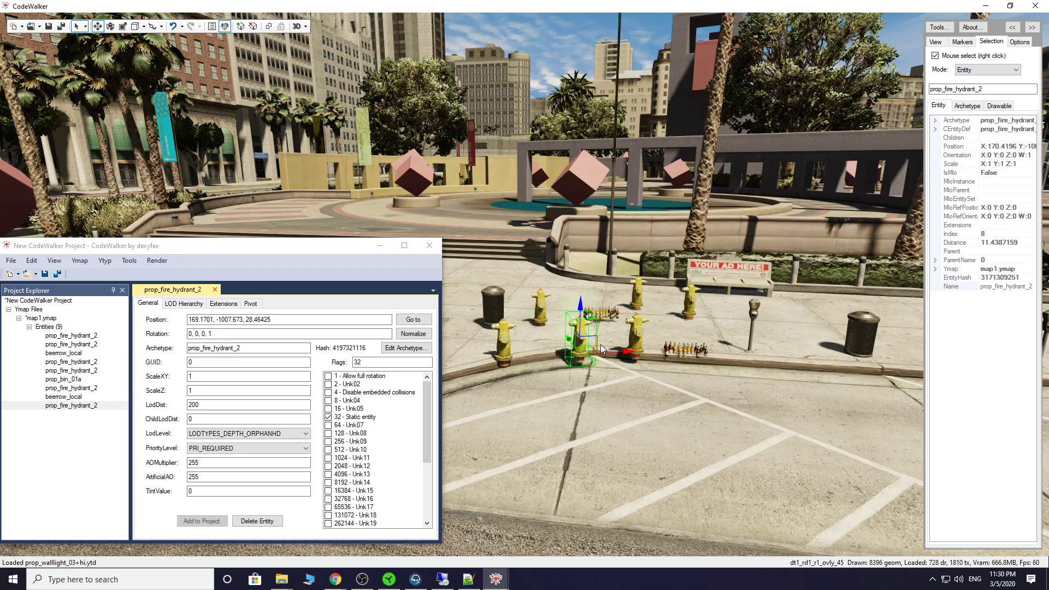
double_click(228, 346)
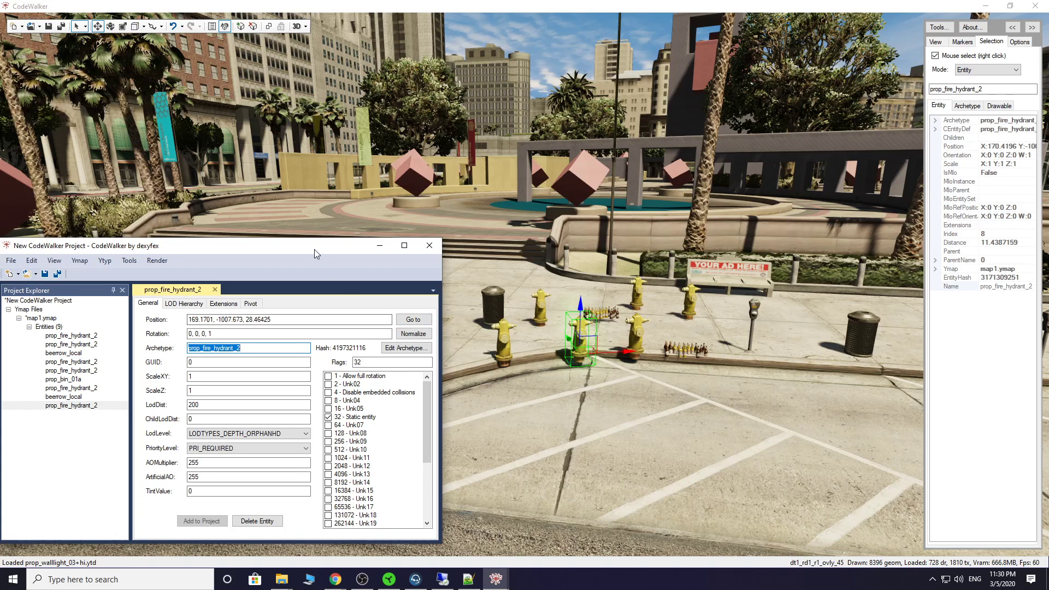
drag(314, 249, 411, 236)
Recalculate map1.ymap's flags and extents
click(152, 305)
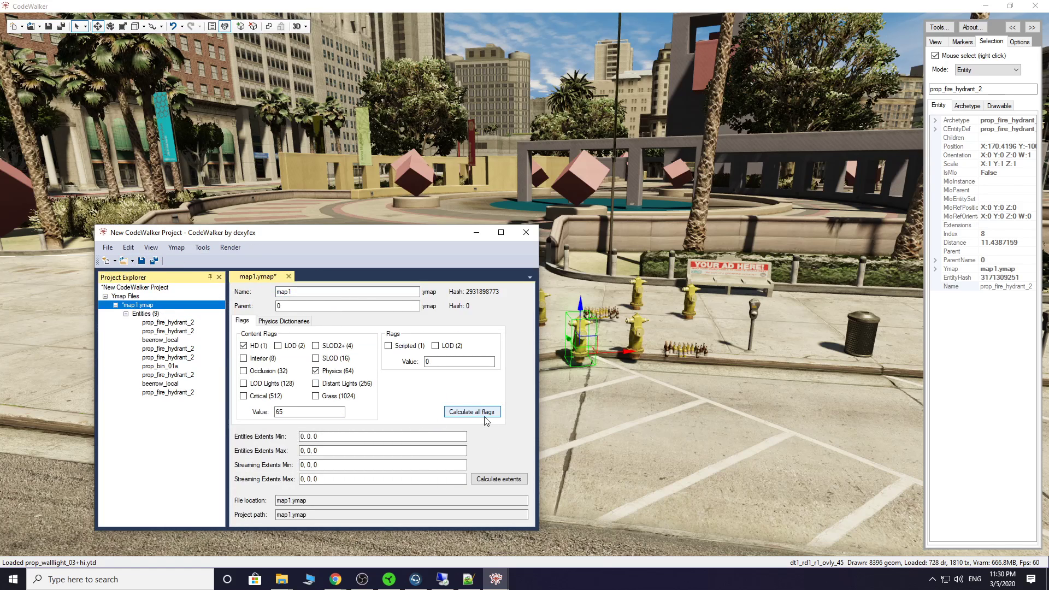
click(484, 415)
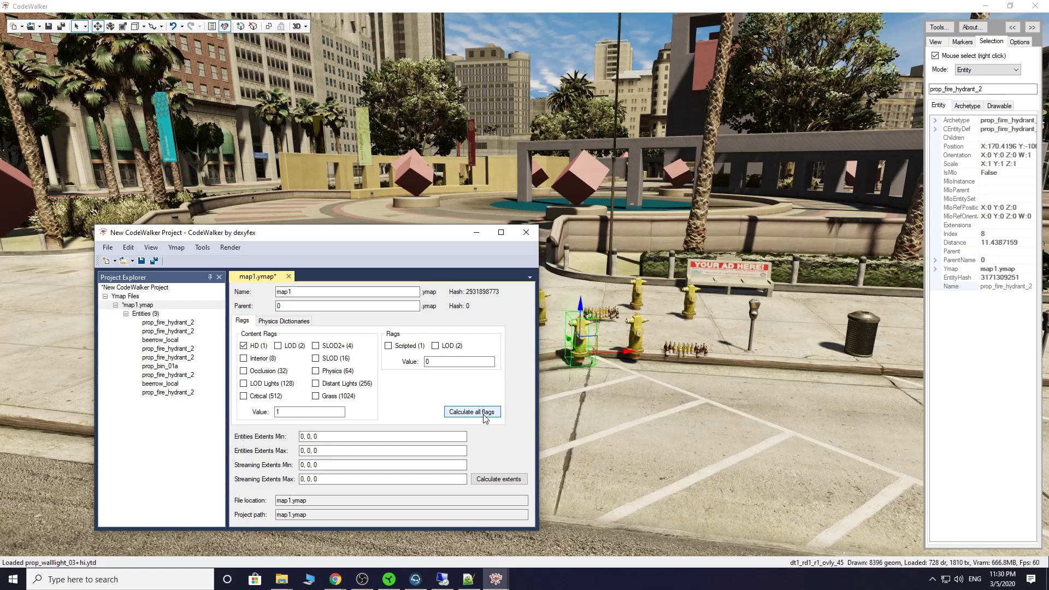
click(500, 481)
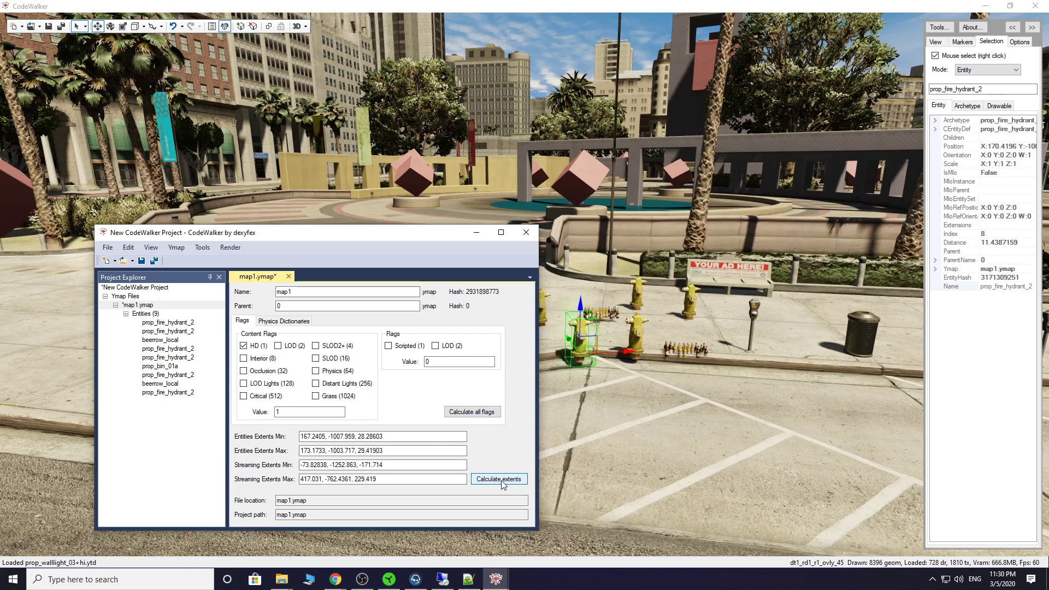
Save map1.ymap to the Desktop as tester.ymap
click(108, 247)
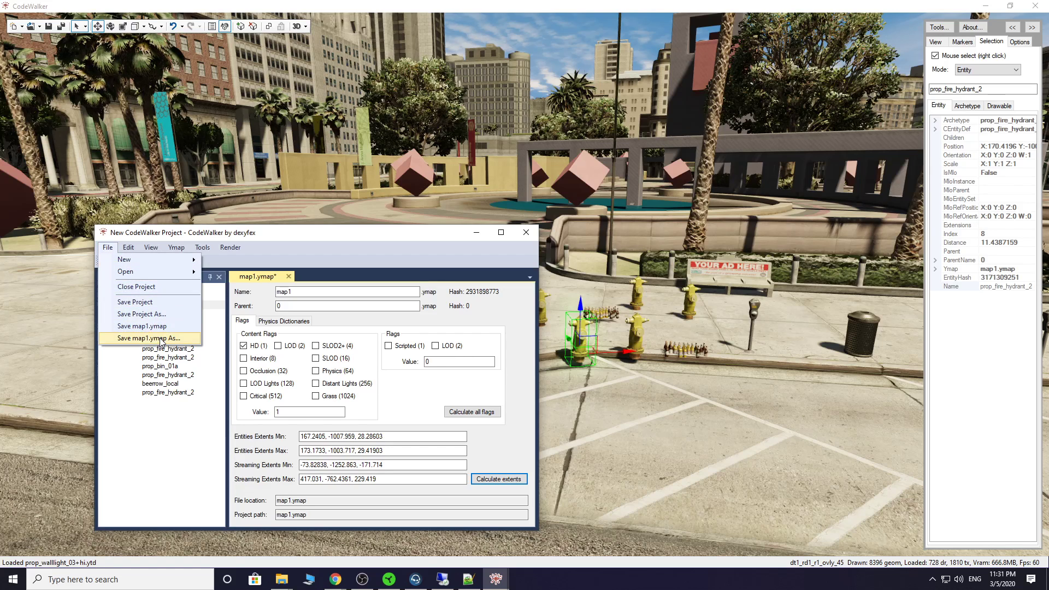
click(161, 339)
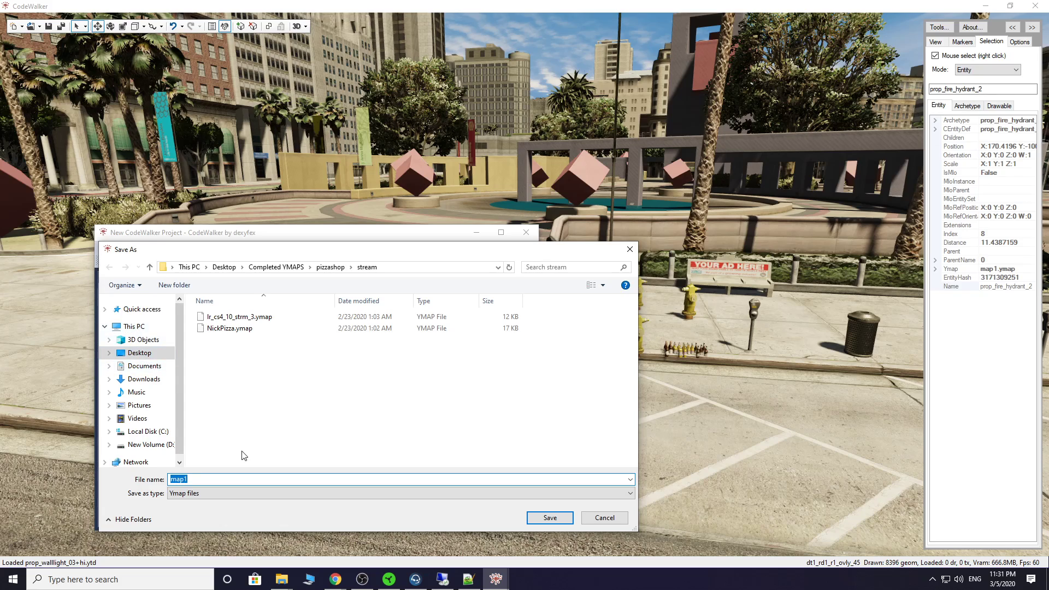
click(141, 353)
text(tester)
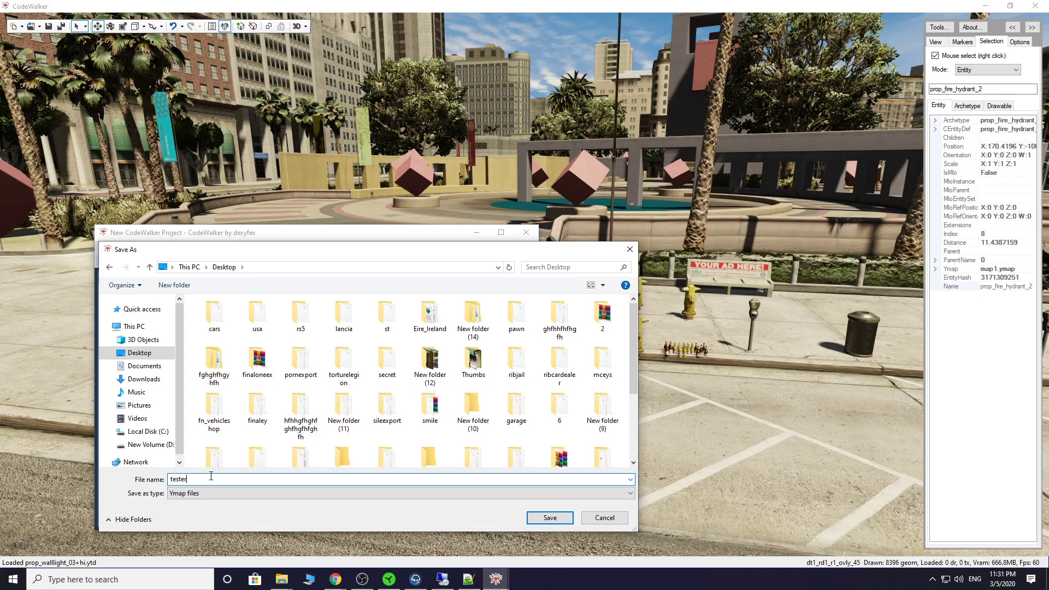
click(551, 519)
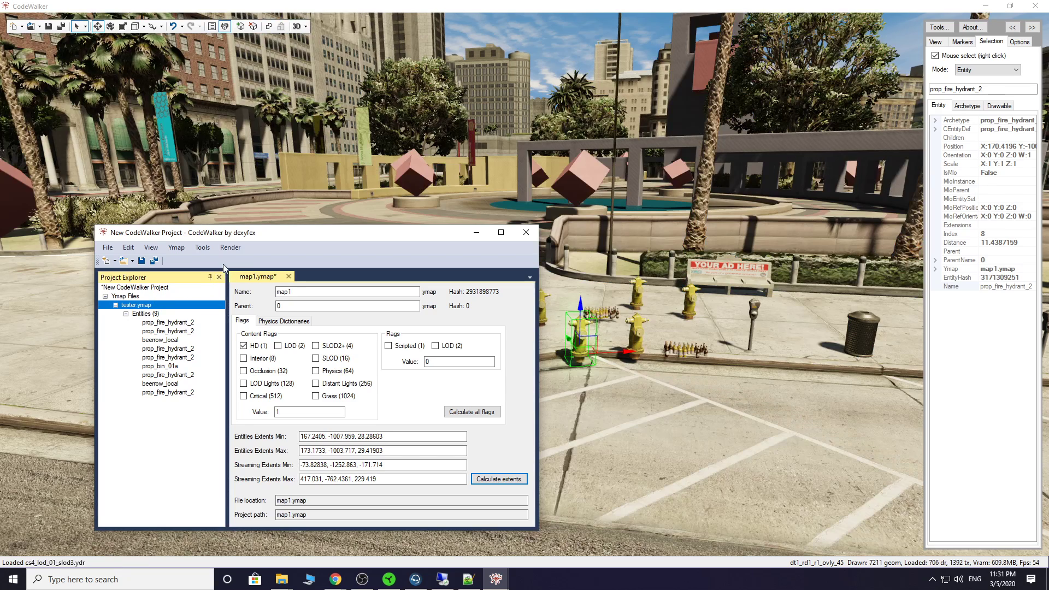
Generate the project's _manifest.ymf and save it to the Desktop
click(202, 249)
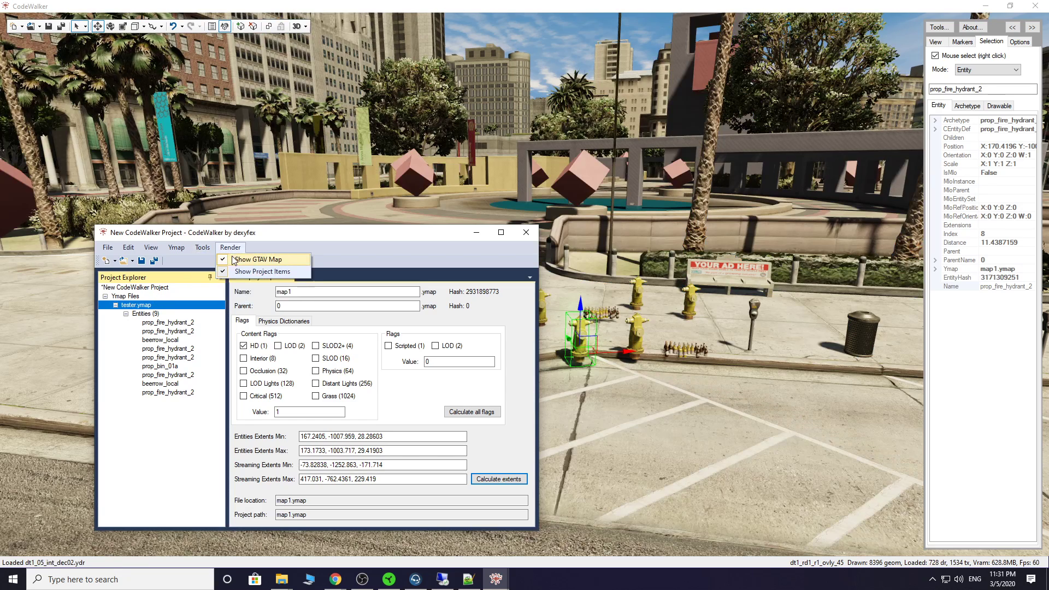
click(203, 249)
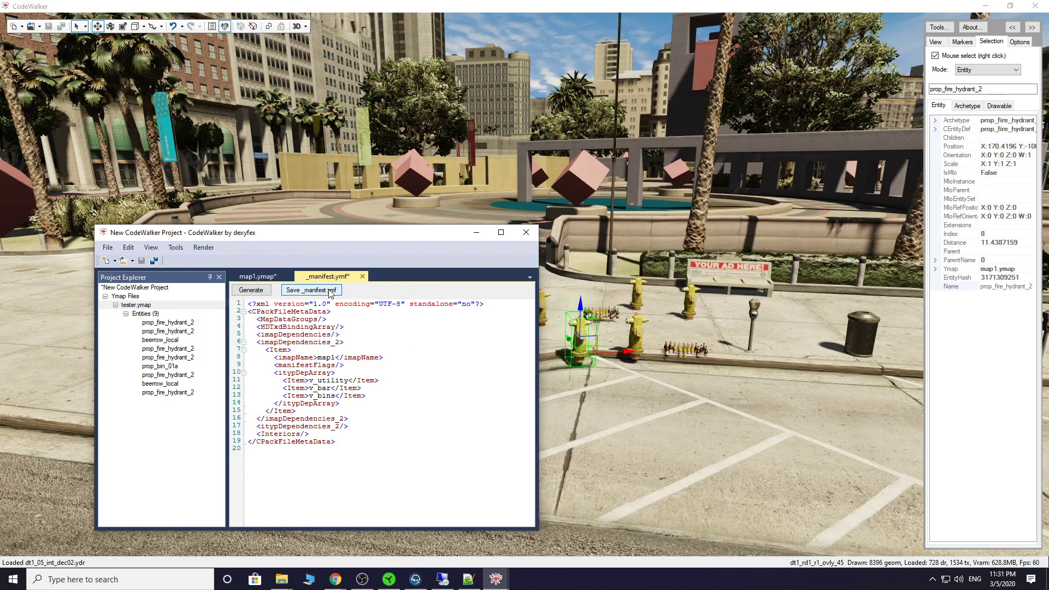
click(318, 290)
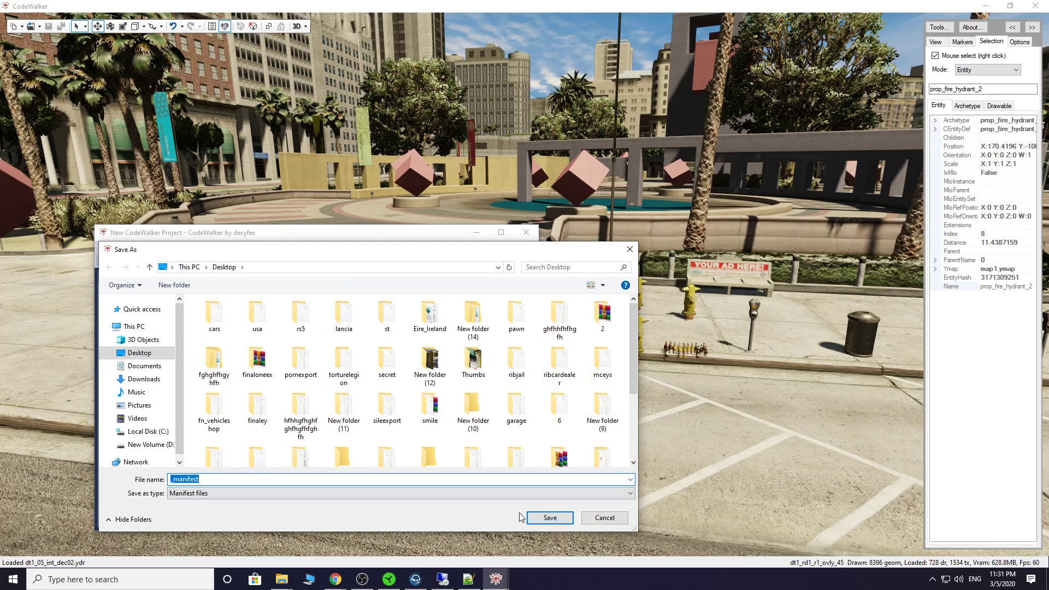
click(552, 517)
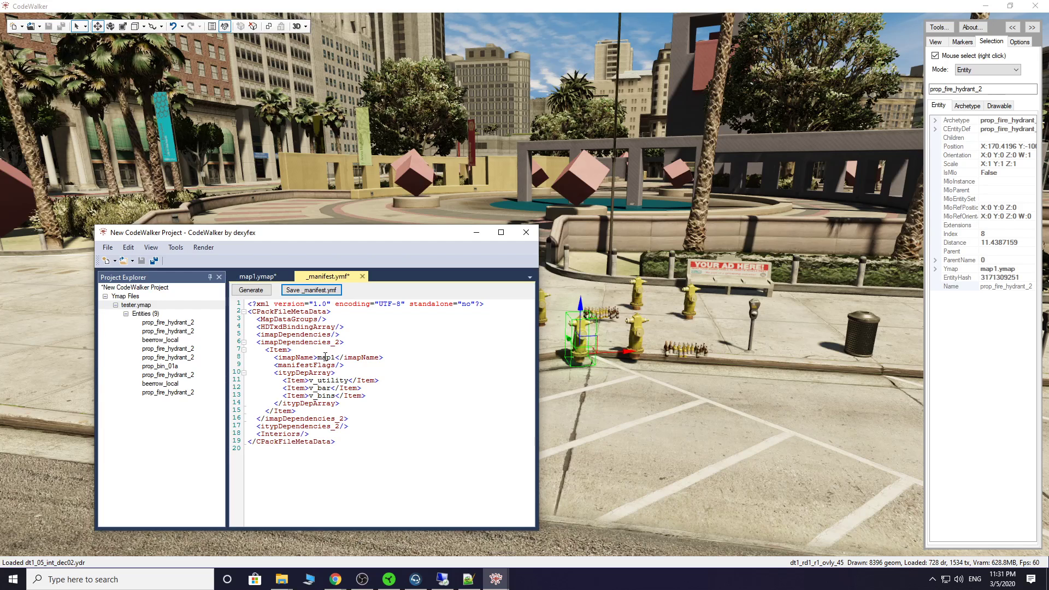
Open tester.ymap's properties and select its Entities group
click(141, 306)
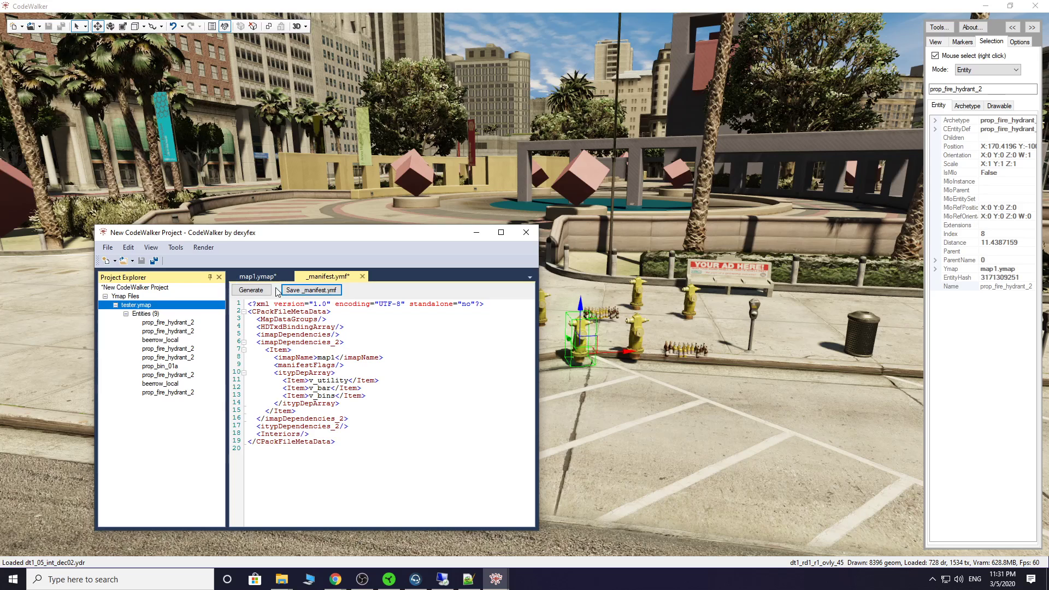
double_click(146, 306)
click(149, 316)
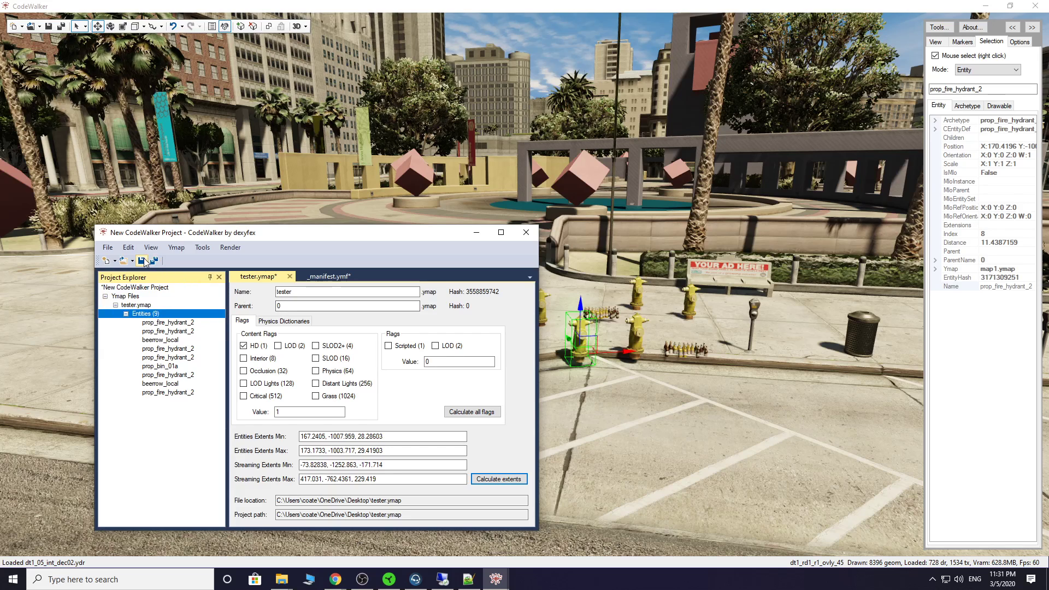
Close the project window, answering both save prompts, and exit CodeWalker
click(526, 232)
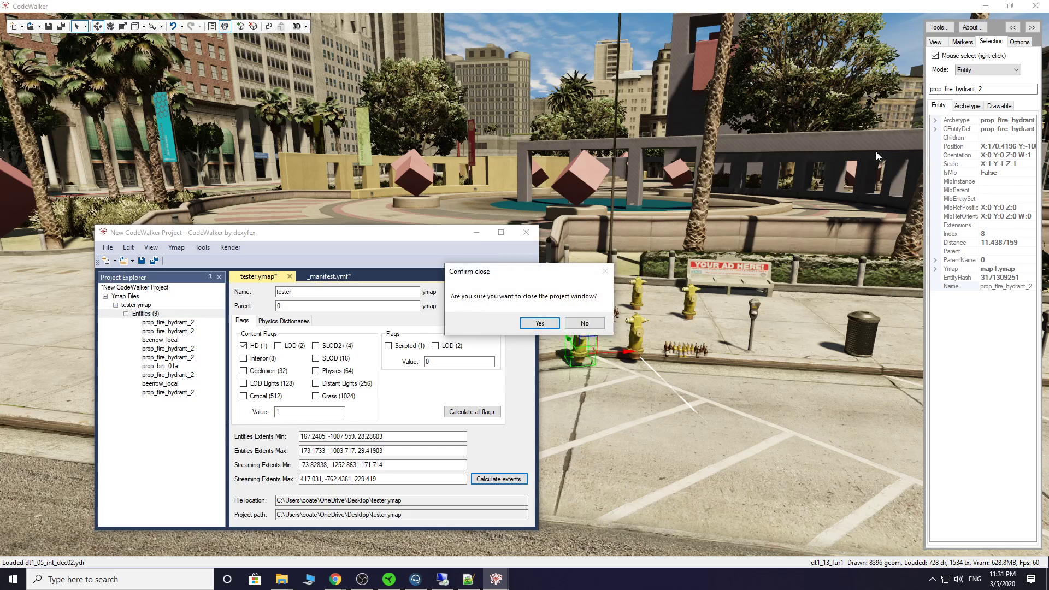
click(539, 323)
click(583, 323)
click(583, 323)
click(1037, 6)
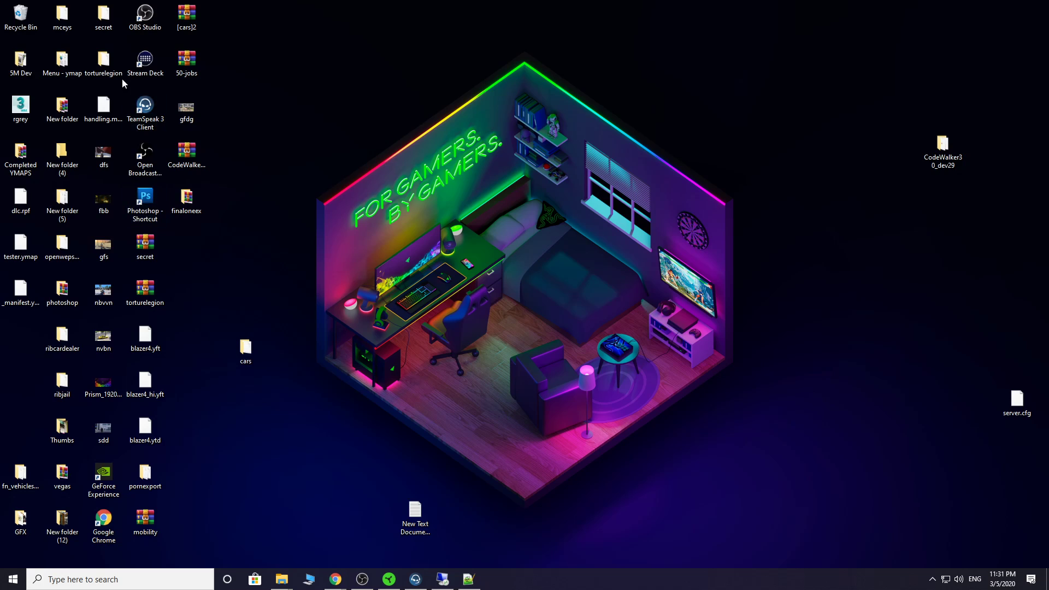
Place _manifest.ymf and tester.ymap side by side on the desktop and select both
drag(21, 293, 284, 68)
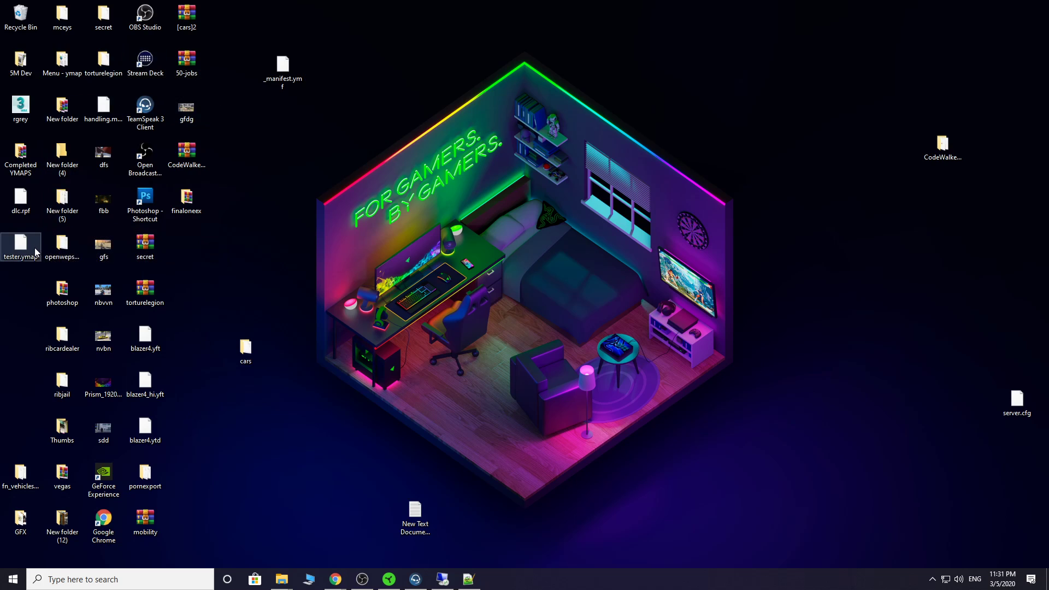
drag(27, 251, 325, 75)
drag(340, 121, 282, 70)
right_click(286, 74)
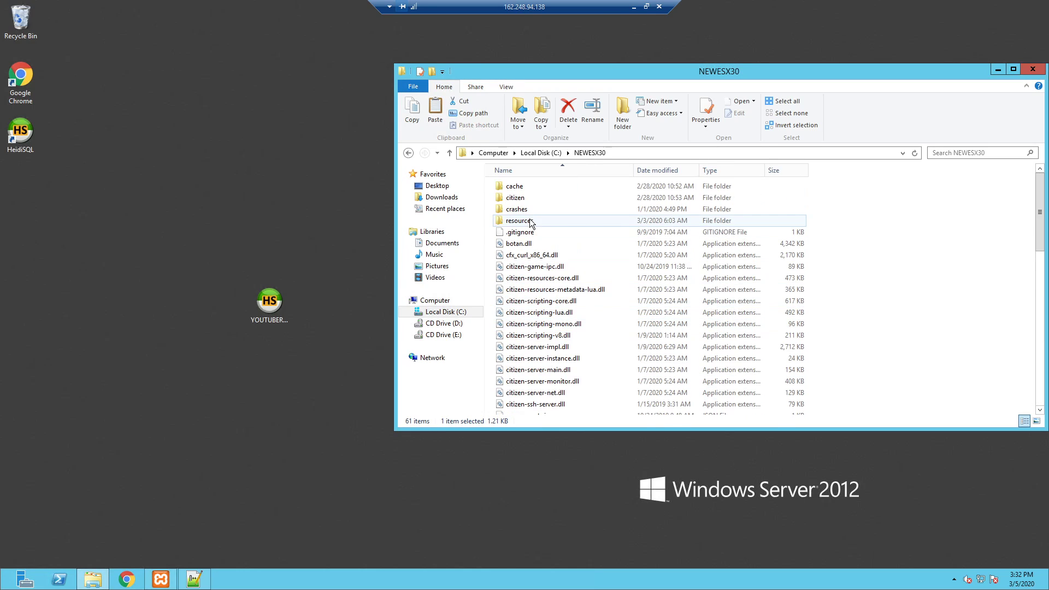
Open the resources folder and locate the ribrig resource folder
double_click(528, 221)
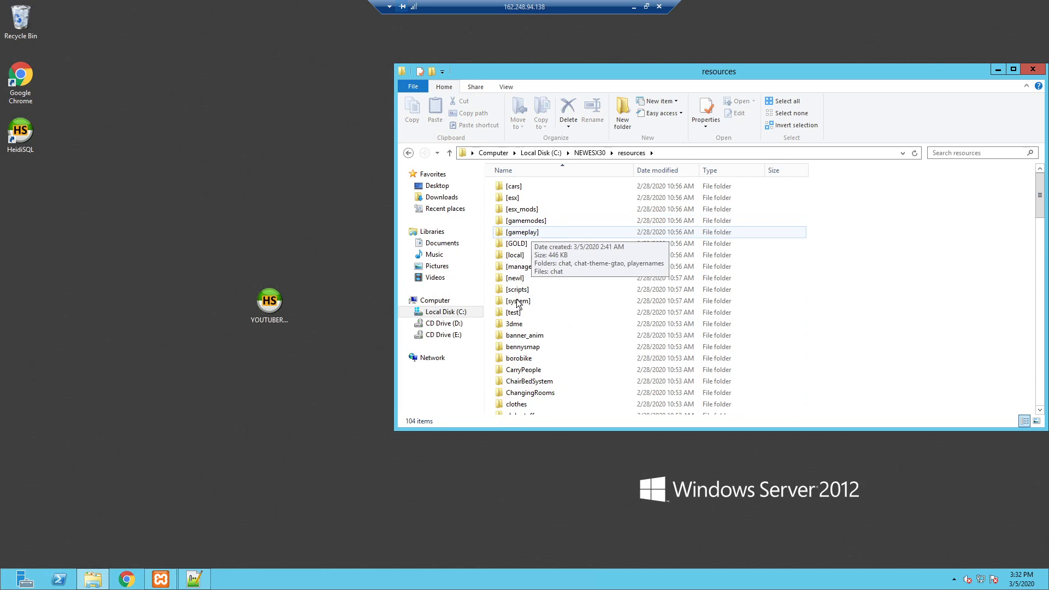
scroll(533, 332, down, 5)
scroll(533, 333, down, 15)
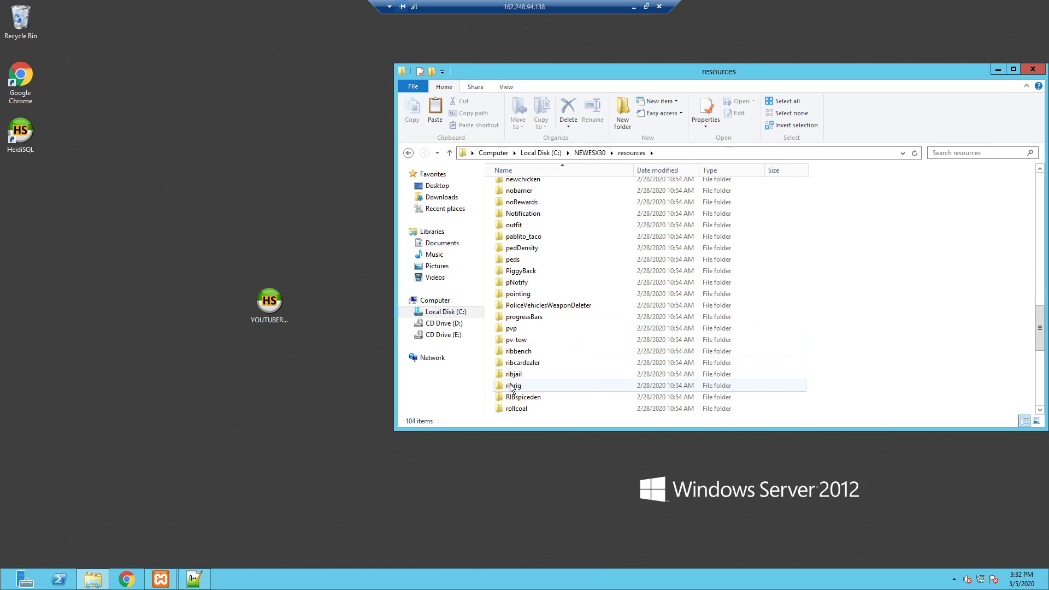
double_click(528, 392)
right_click(528, 390)
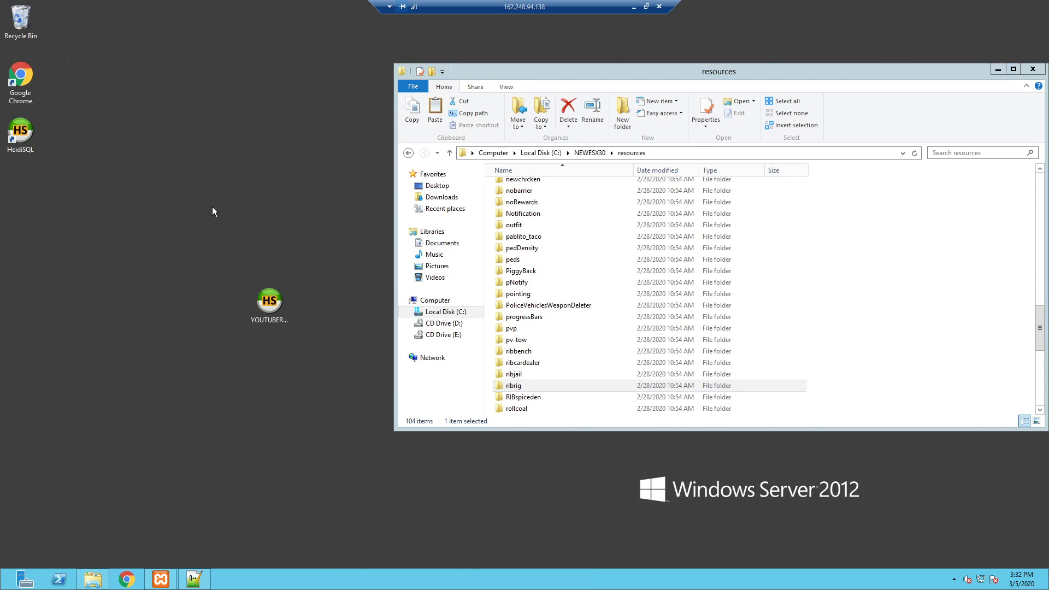
Paste the copied tester.ymap and _manifest.ymf onto the server desktop
right_click(170, 172)
right_click(169, 172)
click(222, 217)
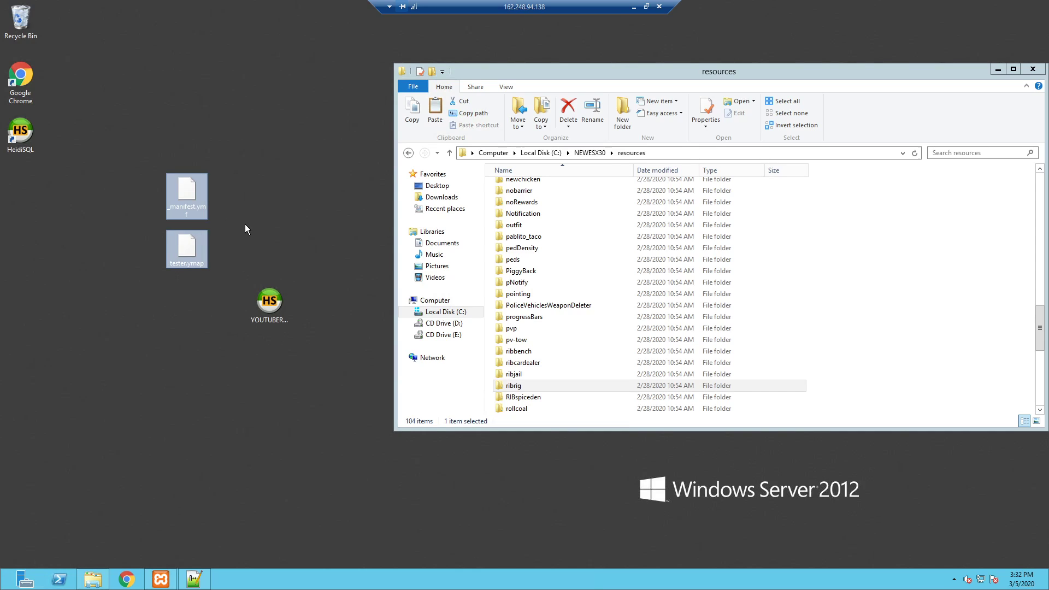
Replace the old manifest and ribrig.ymap in ribrig's stream folder with the new desktop files
double_click(513, 385)
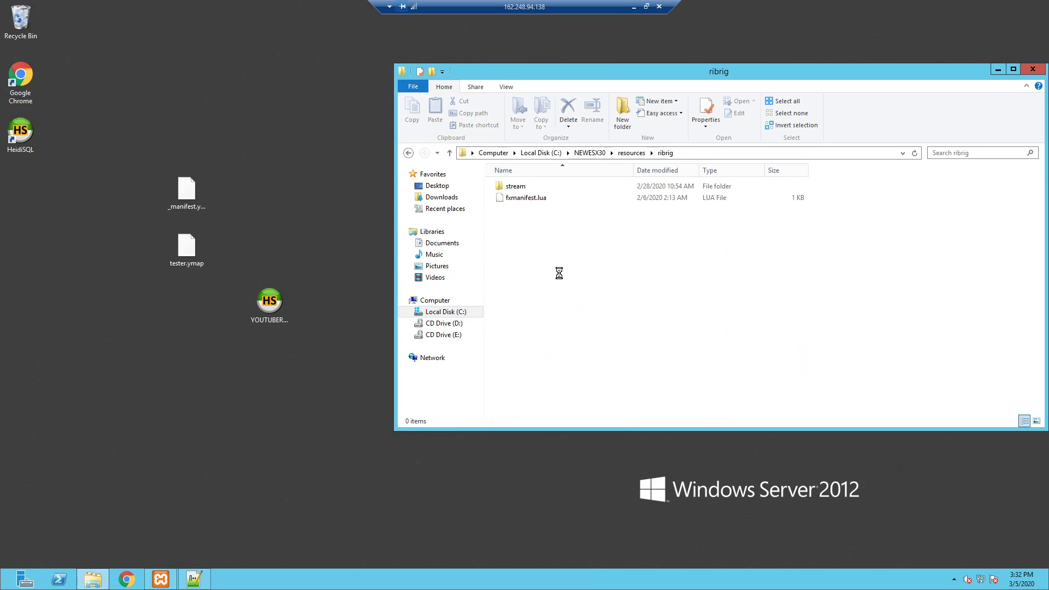
double_click(516, 188)
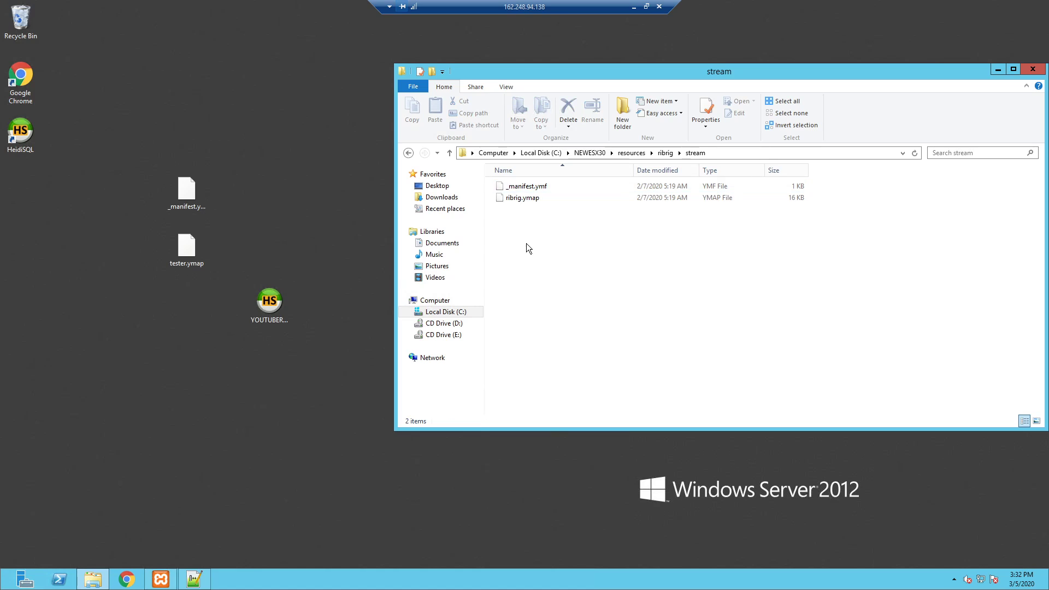
drag(526, 244, 530, 178)
key(Delete)
drag(129, 125, 670, 285)
Back in resources, rename the ribrig folder, keeping the name ribrig
click(665, 153)
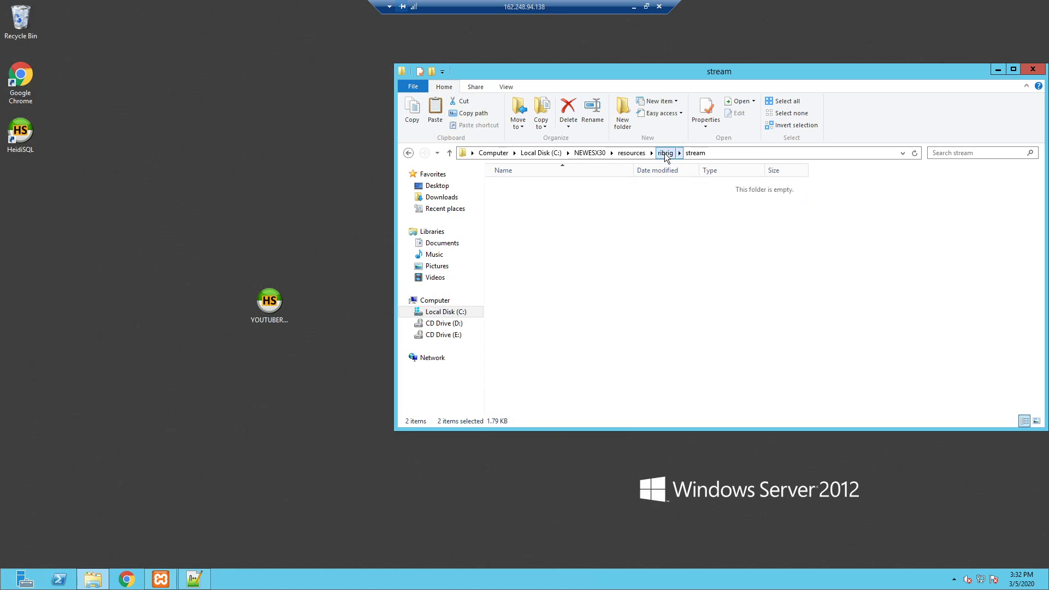
click(637, 155)
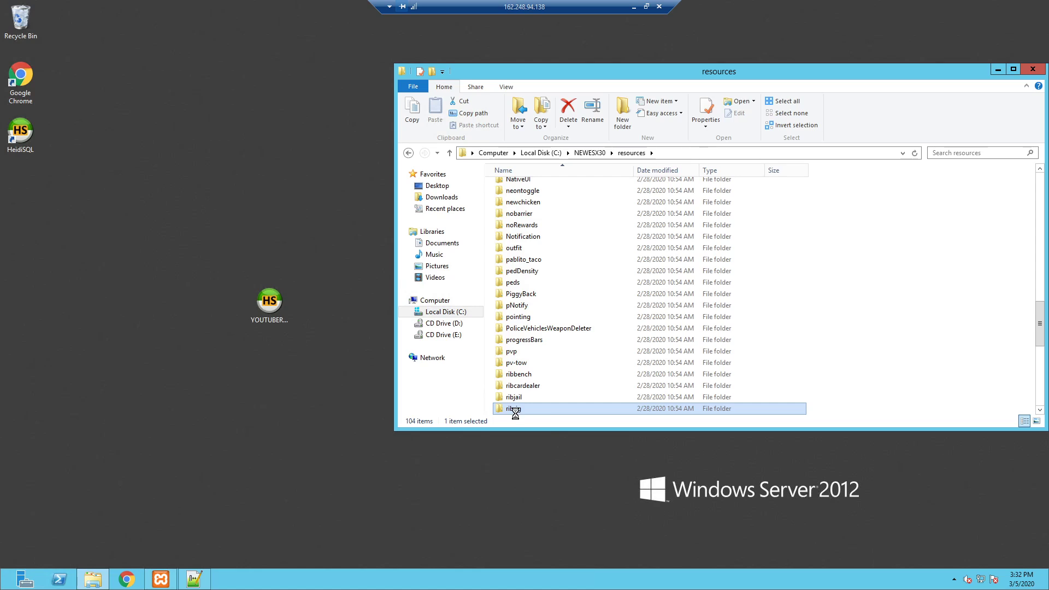
right_click(515, 410)
click(539, 392)
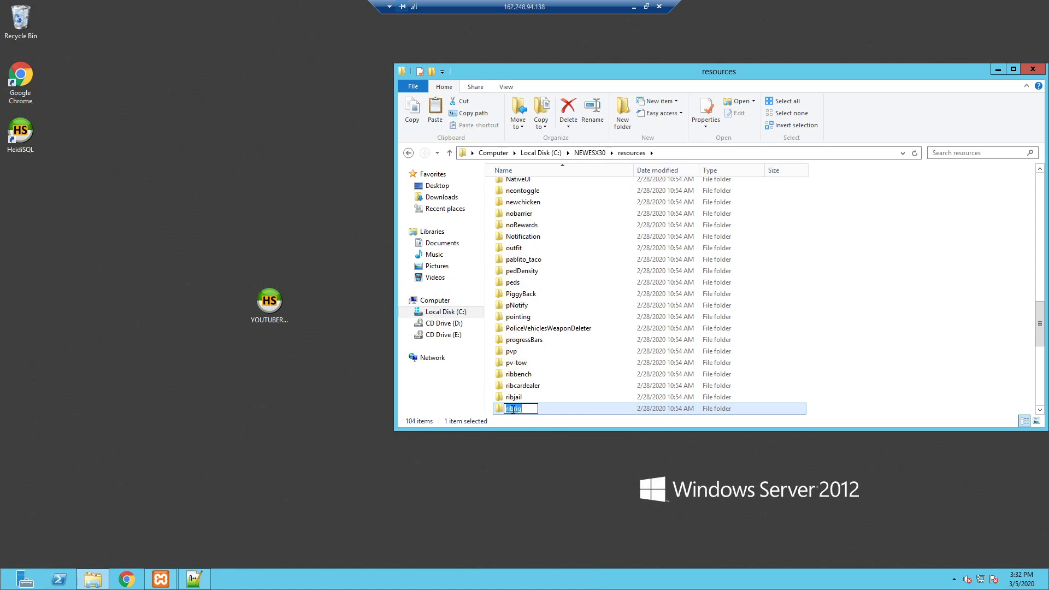
text(te)
key(BackSpace)
key(BackSpace)
text(ri)
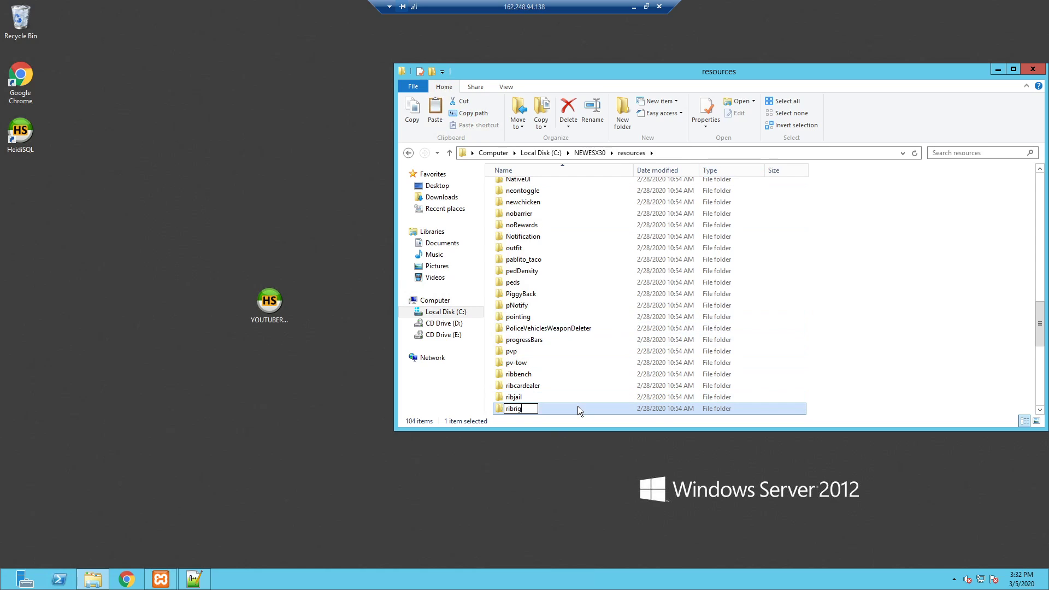
key(Return)
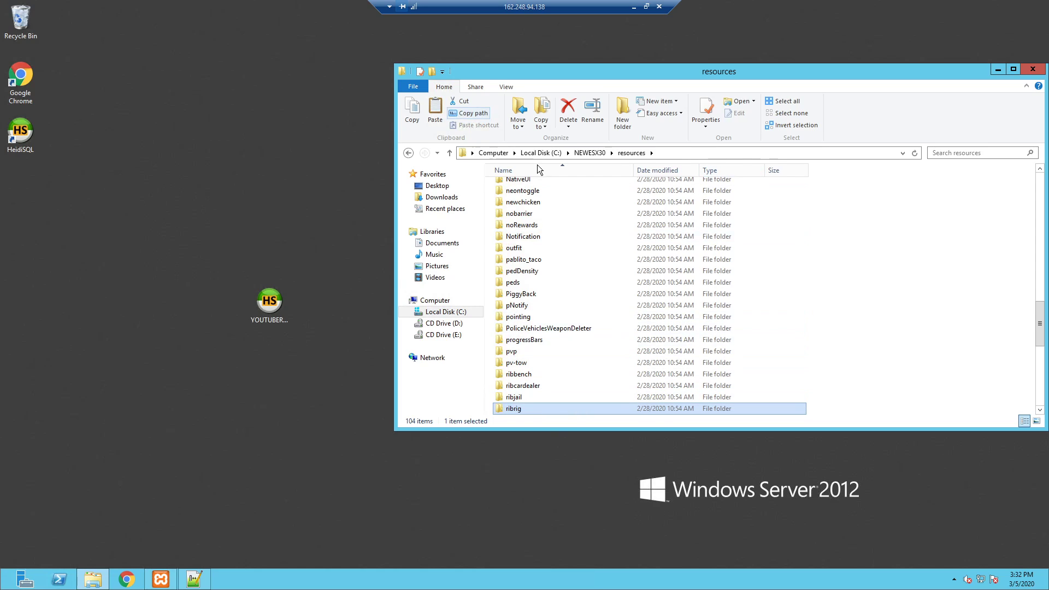
scroll(543, 273, up, 19)
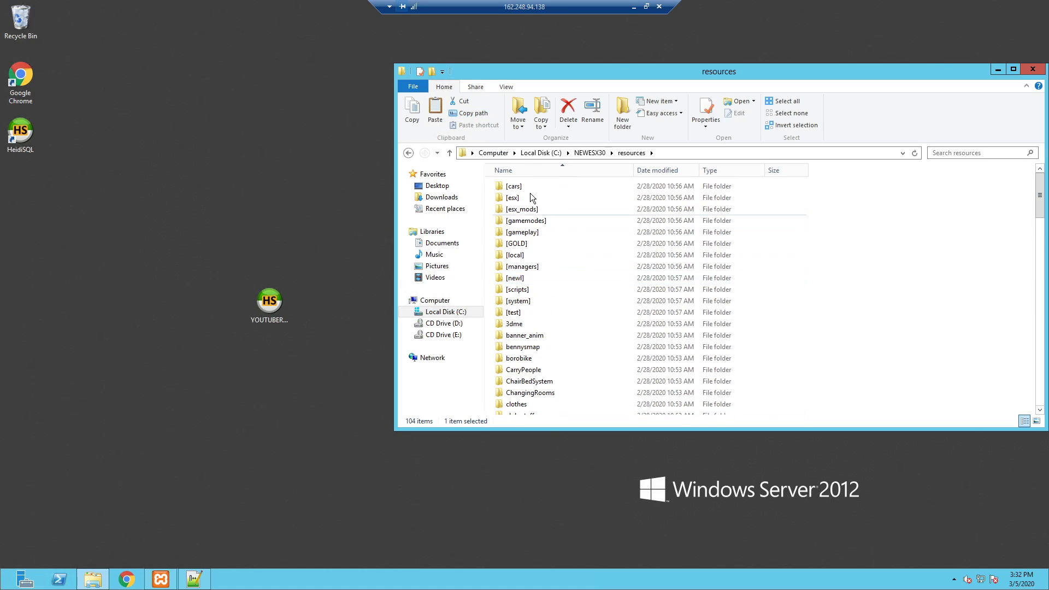
Delete all 321 items in NEWESX30's cache\files folder, then return to the NEWESX30 root
click(589, 153)
double_click(513, 187)
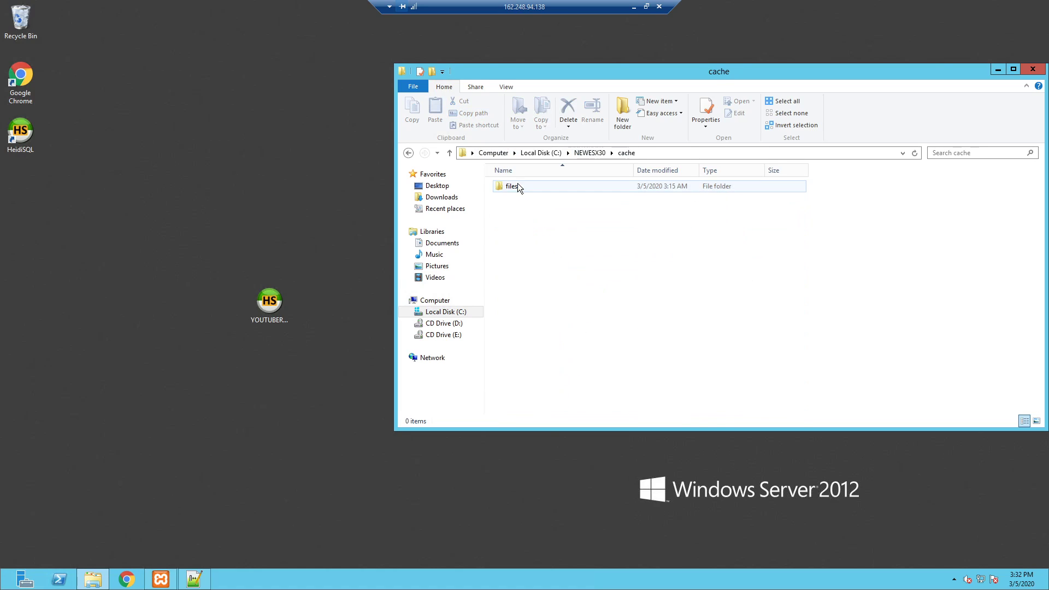
double_click(513, 187)
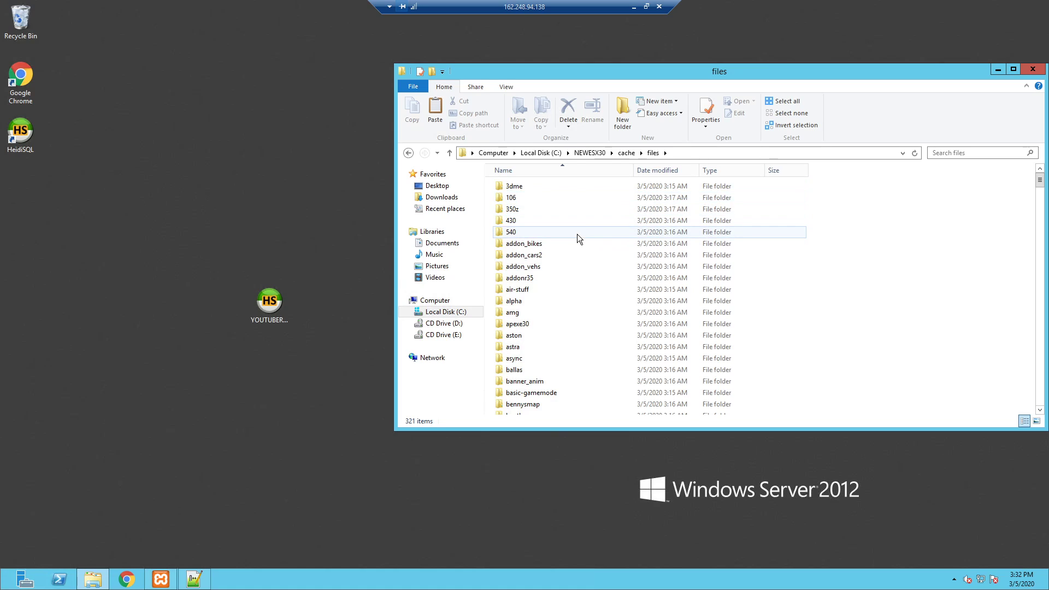
key(ctrl+a)
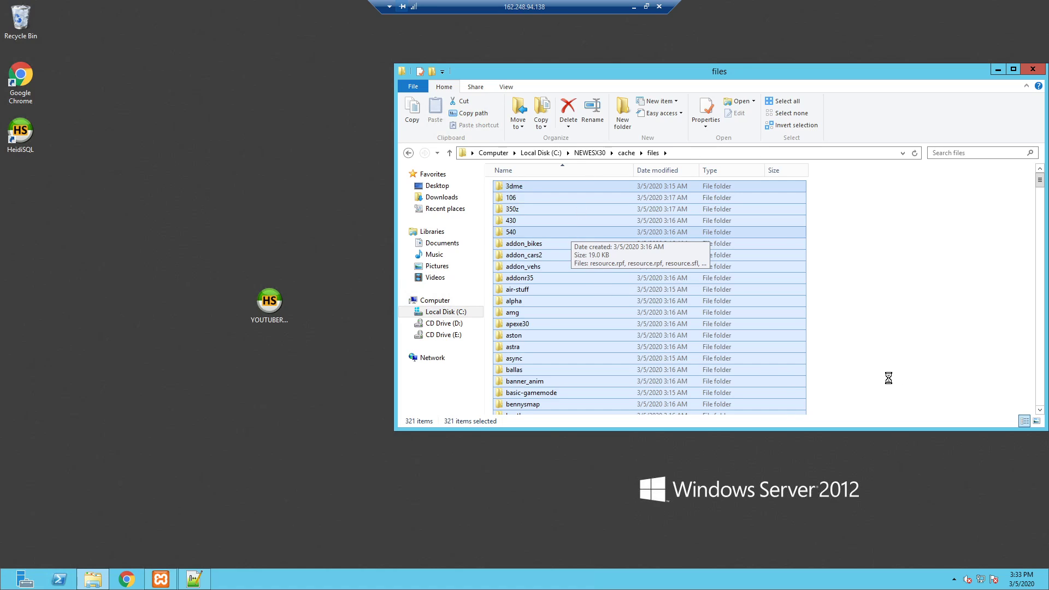
key(Delete)
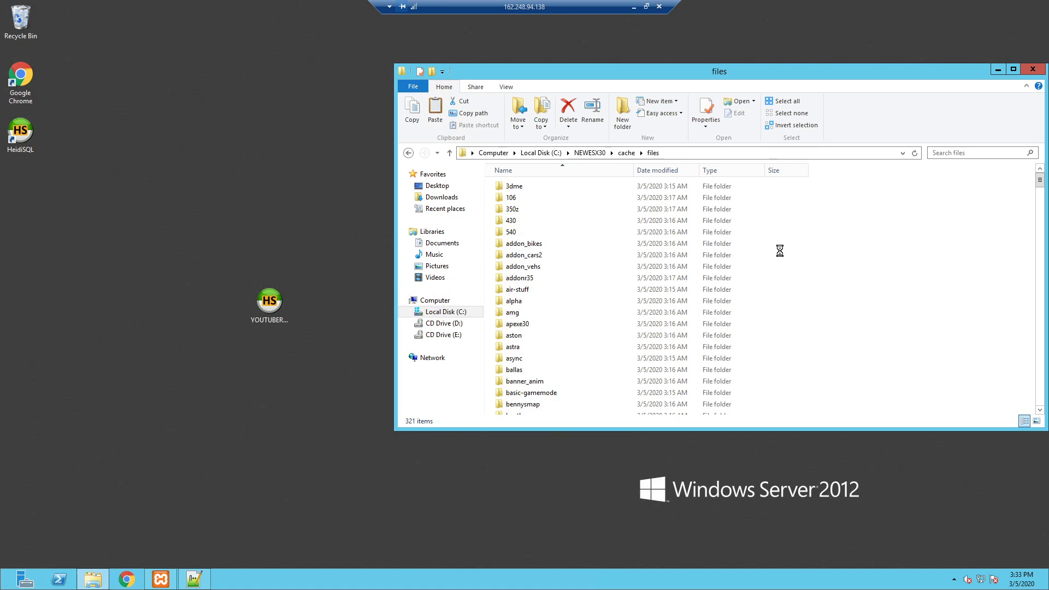
click(586, 153)
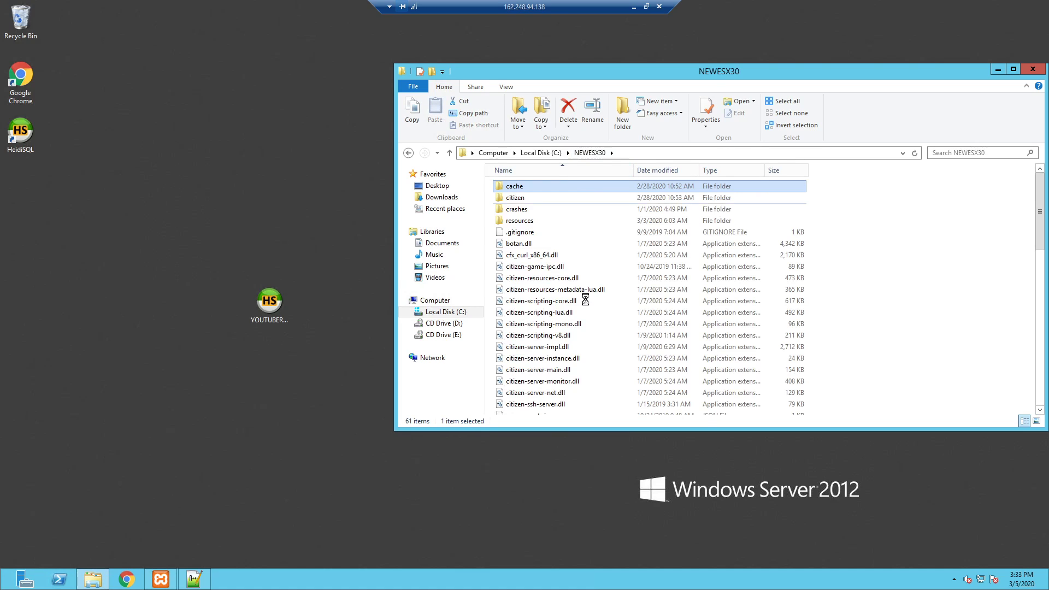
scroll(572, 303, down, 13)
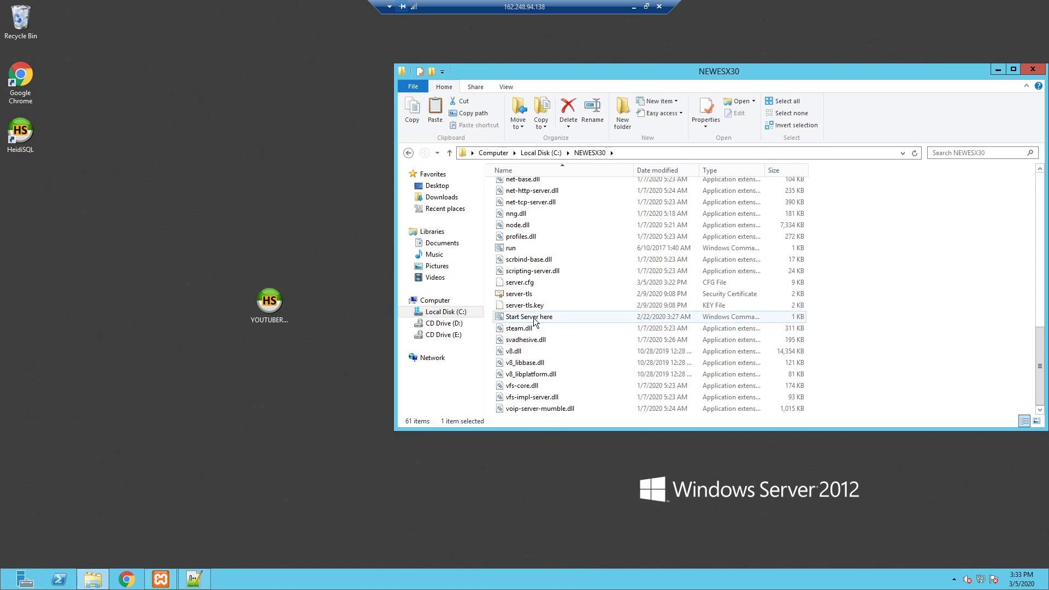
Start FXServer via Start Server here and open the resources\ribrig folder in Explorer
double_click(536, 318)
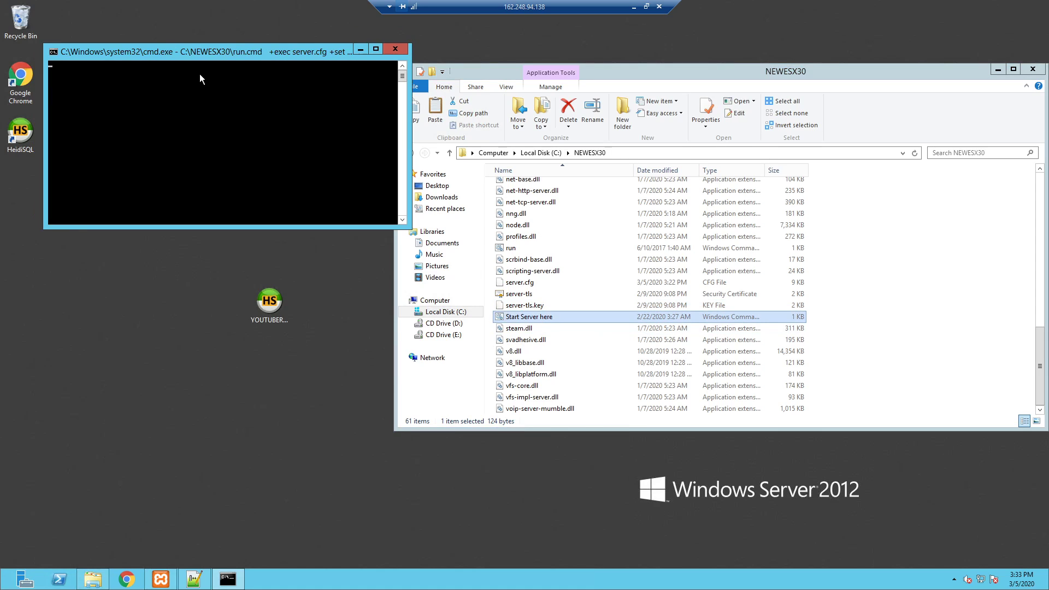
click(555, 213)
scroll(555, 215, up, 13)
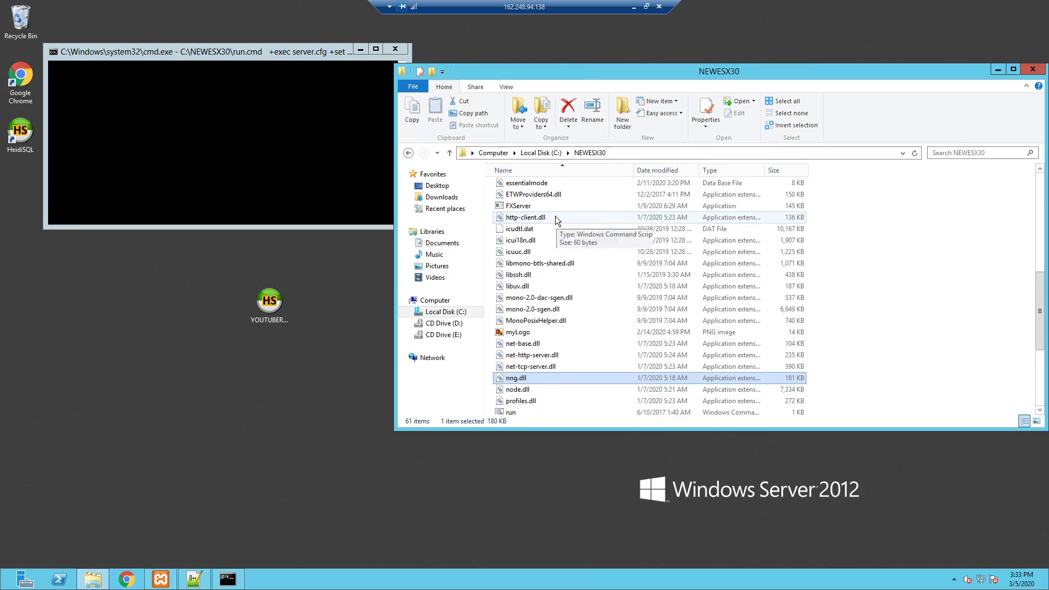
double_click(539, 219)
scroll(531, 345, down, 12)
scroll(530, 352, down, 15)
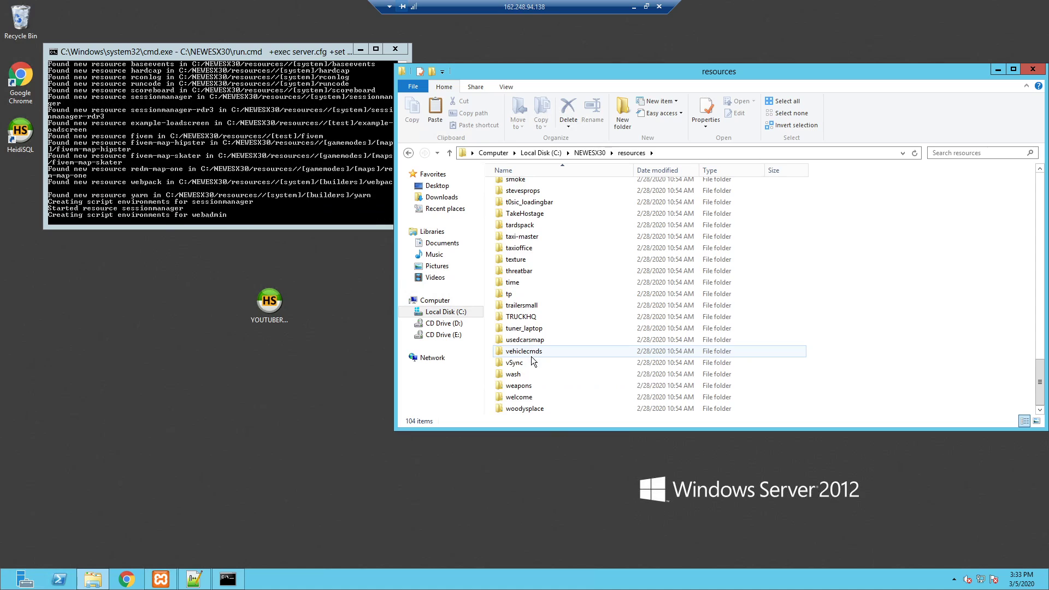
scroll(531, 363, up, 3)
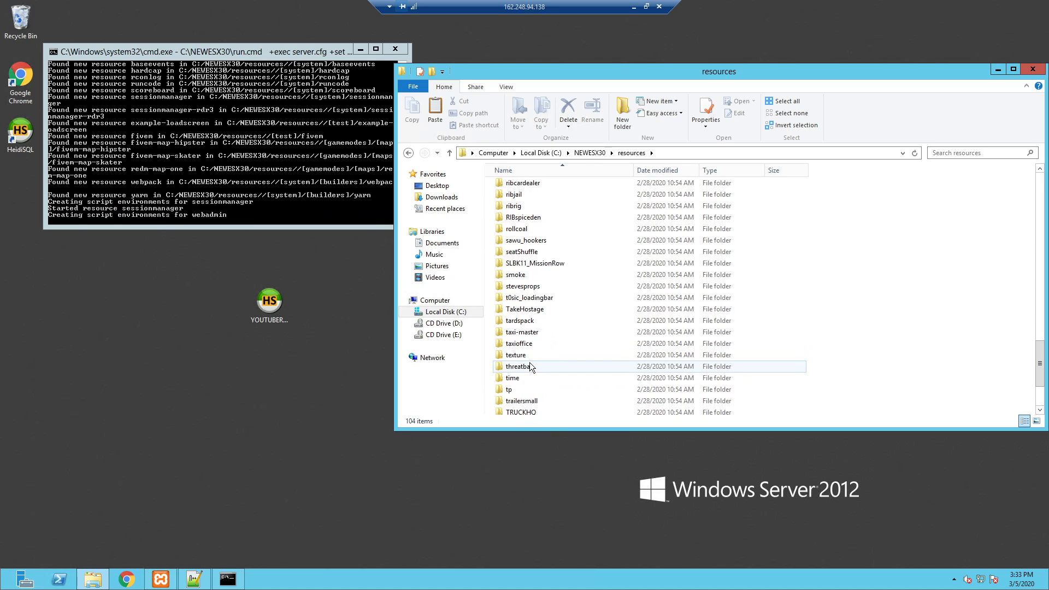
double_click(516, 206)
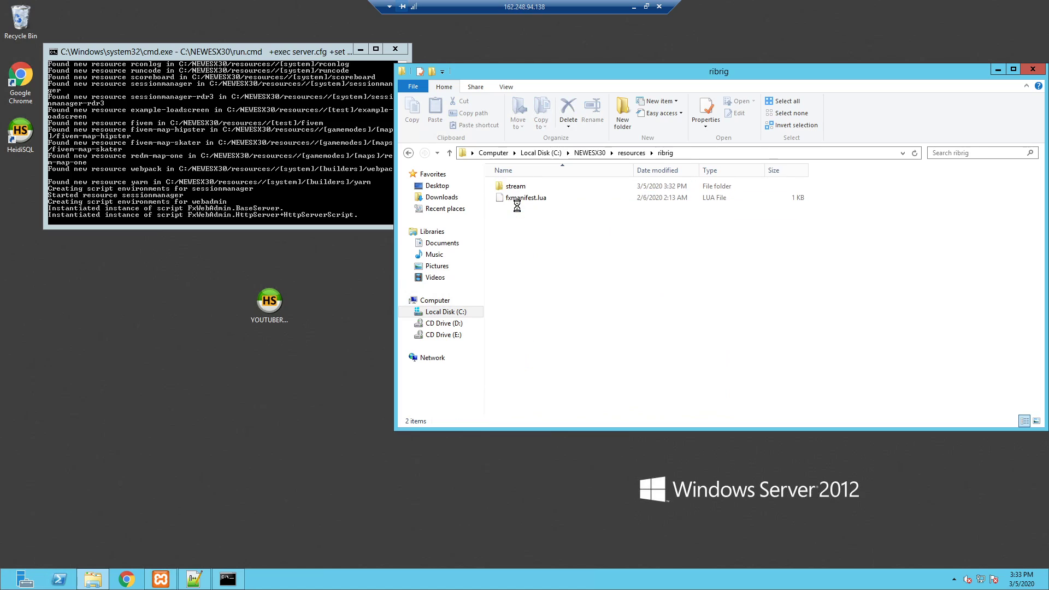
Review ribrig's fxmanifest.lua in Notepad++ and close it
right_click(516, 198)
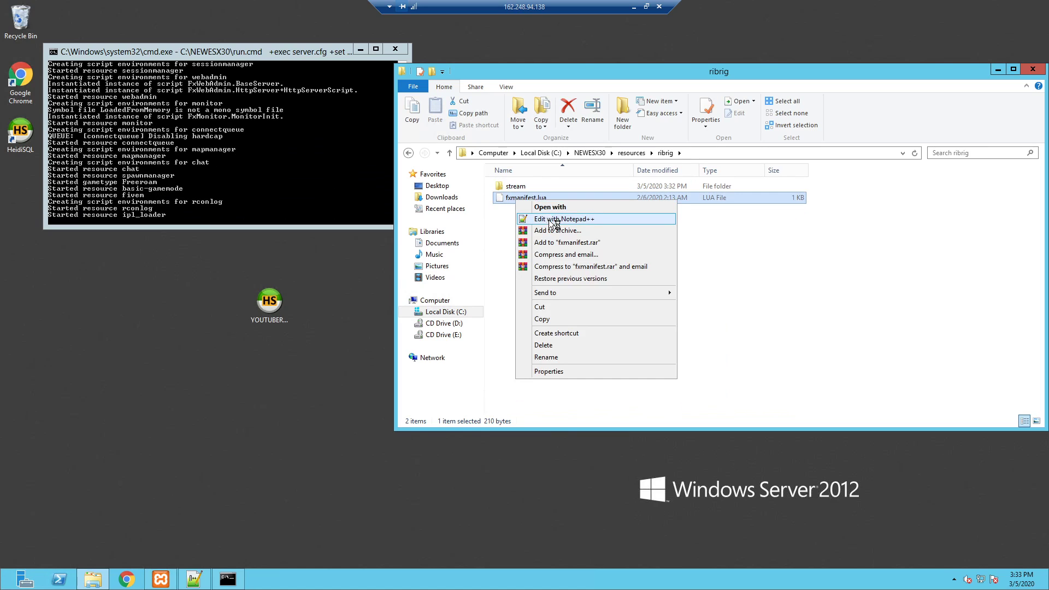
click(549, 220)
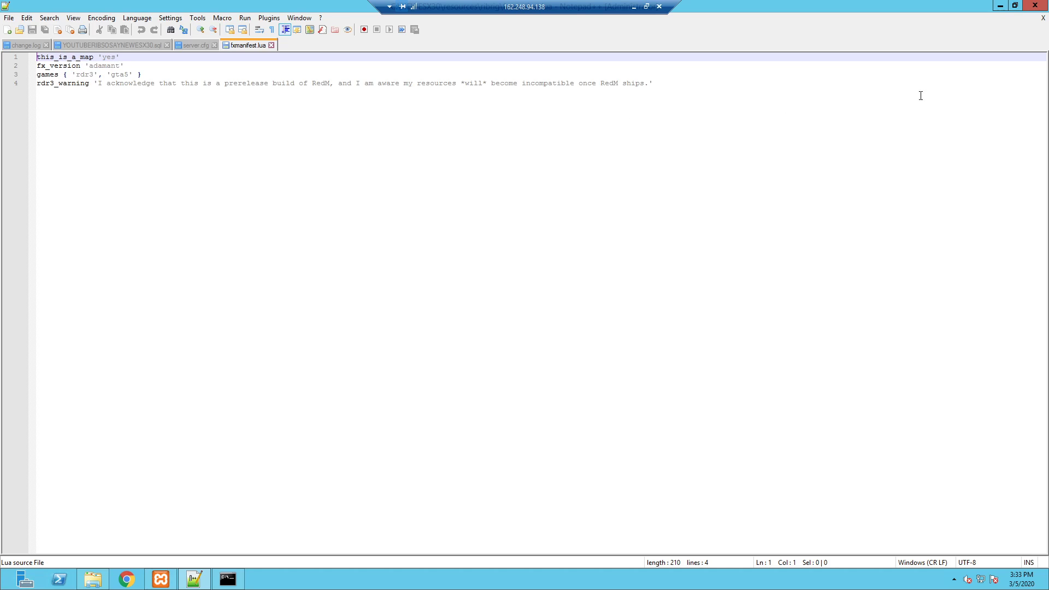
click(1035, 5)
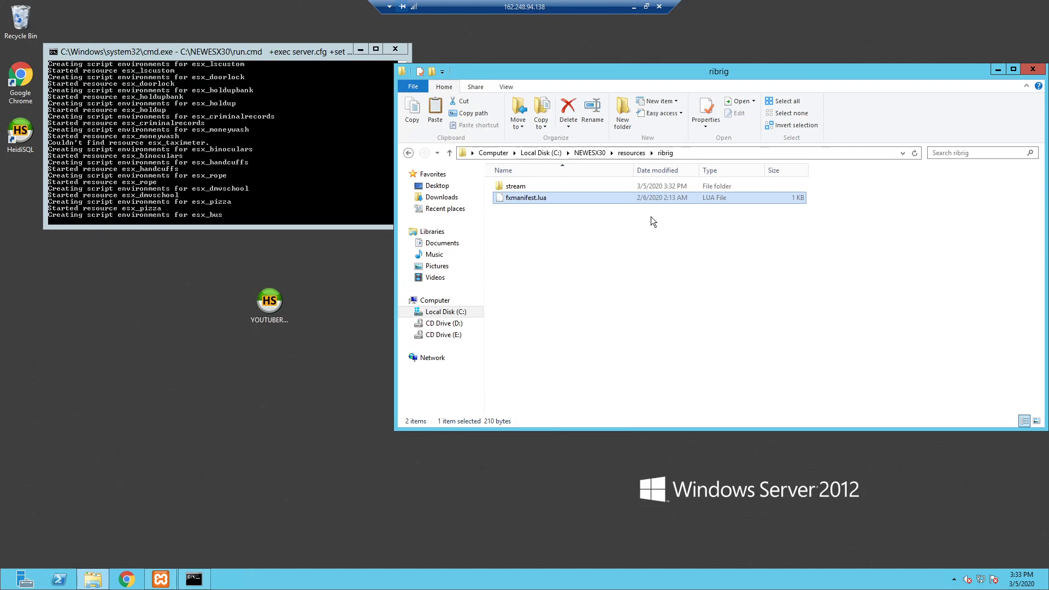
Confirm both new map files in ribrig's stream folder, then go back to resources
click(523, 188)
double_click(523, 188)
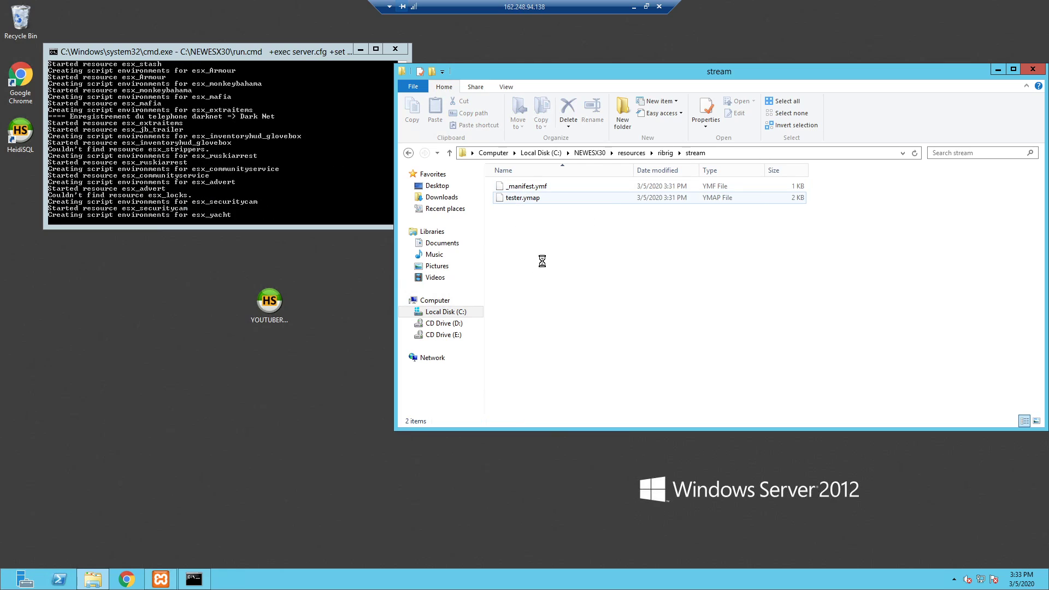
drag(546, 257, 533, 164)
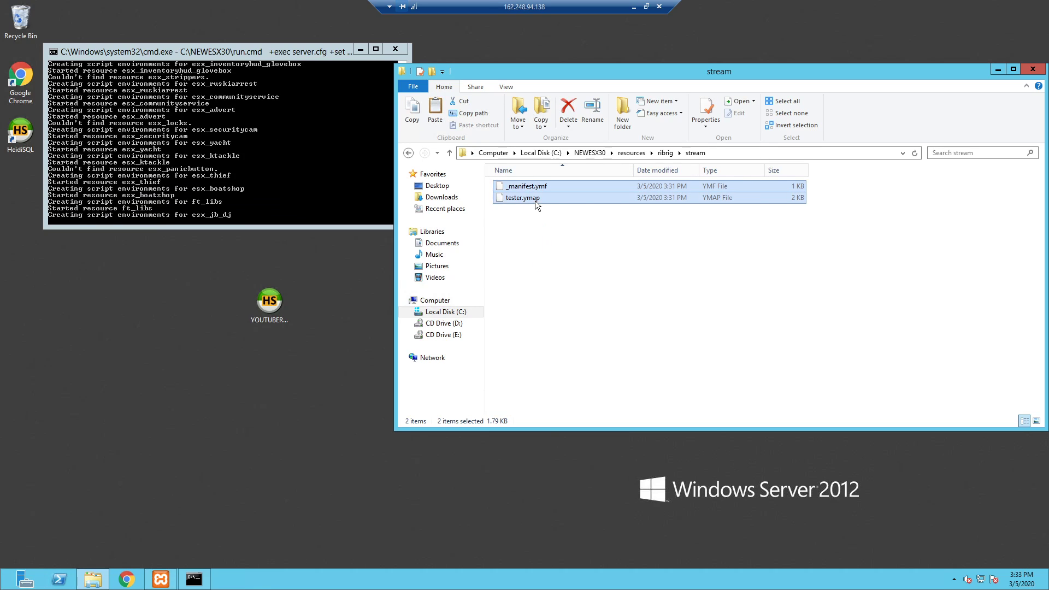
click(631, 154)
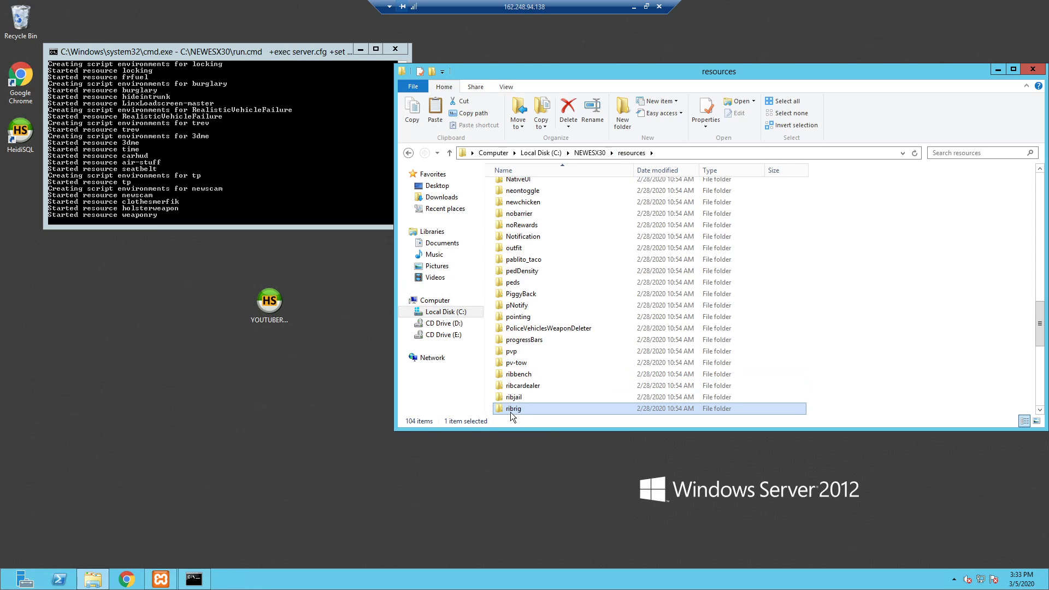
click(590, 152)
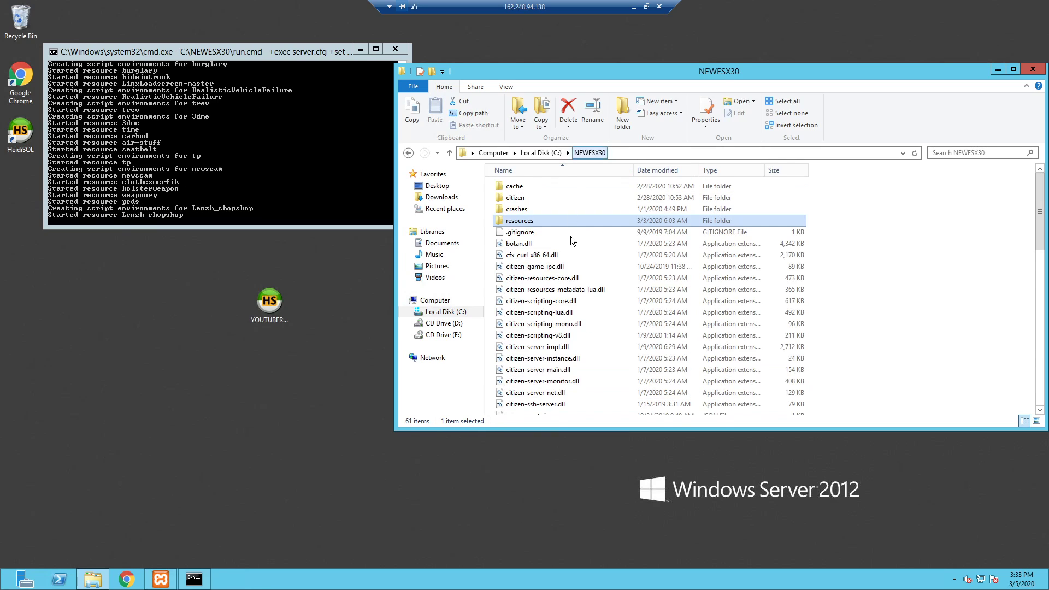
scroll(541, 361, down, 5)
scroll(540, 361, down, 8)
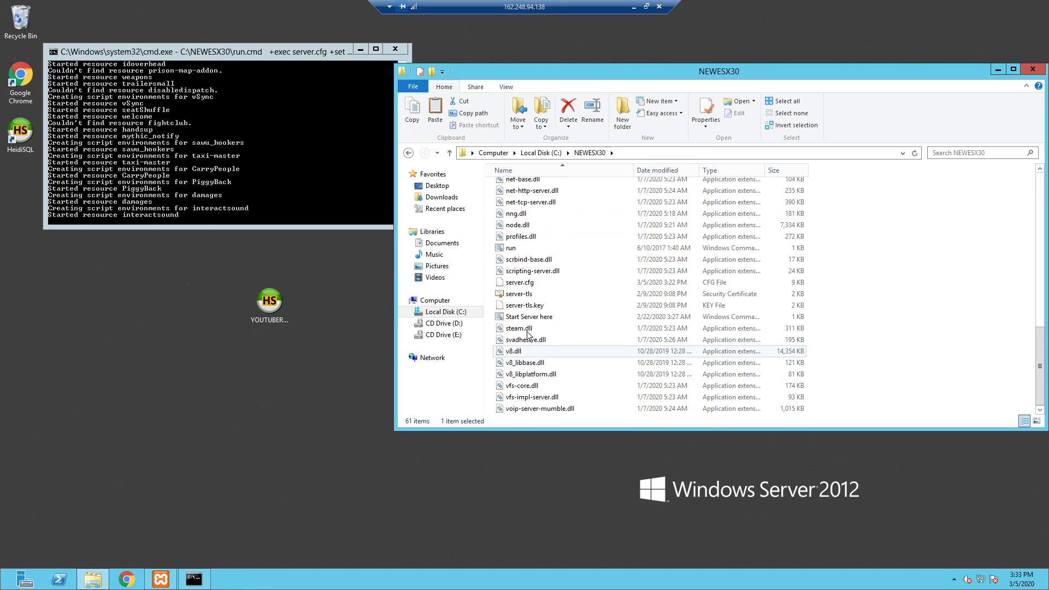
right_click(519, 283)
click(573, 307)
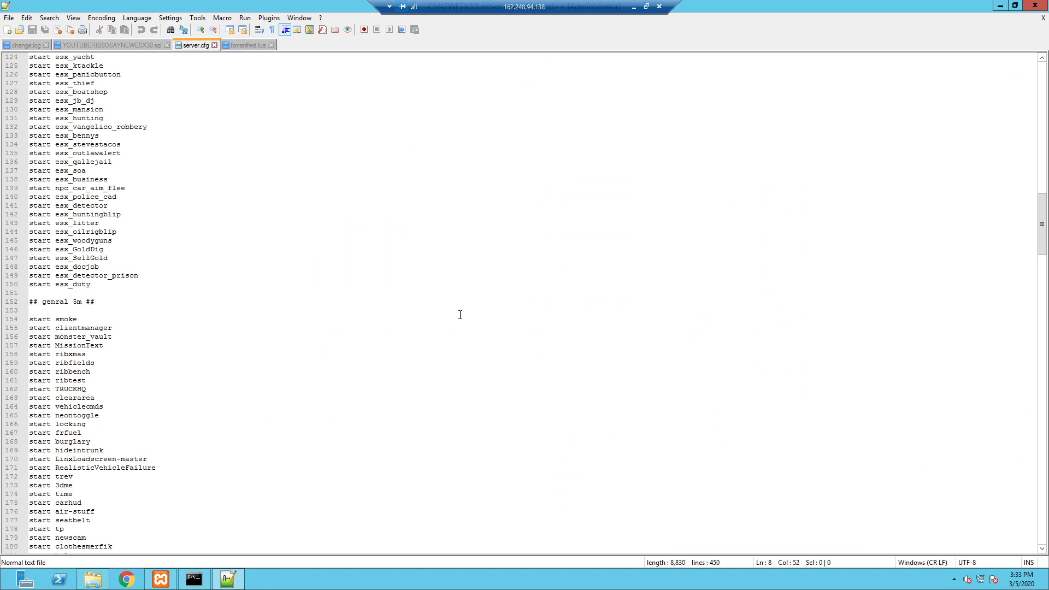
scroll(268, 358, down, 14)
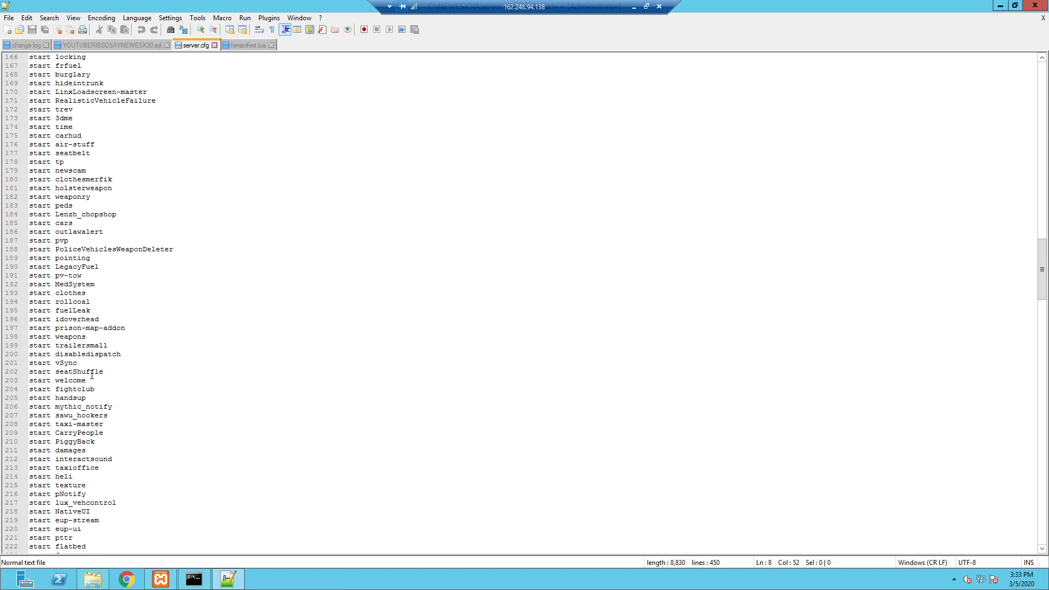
click(1035, 4)
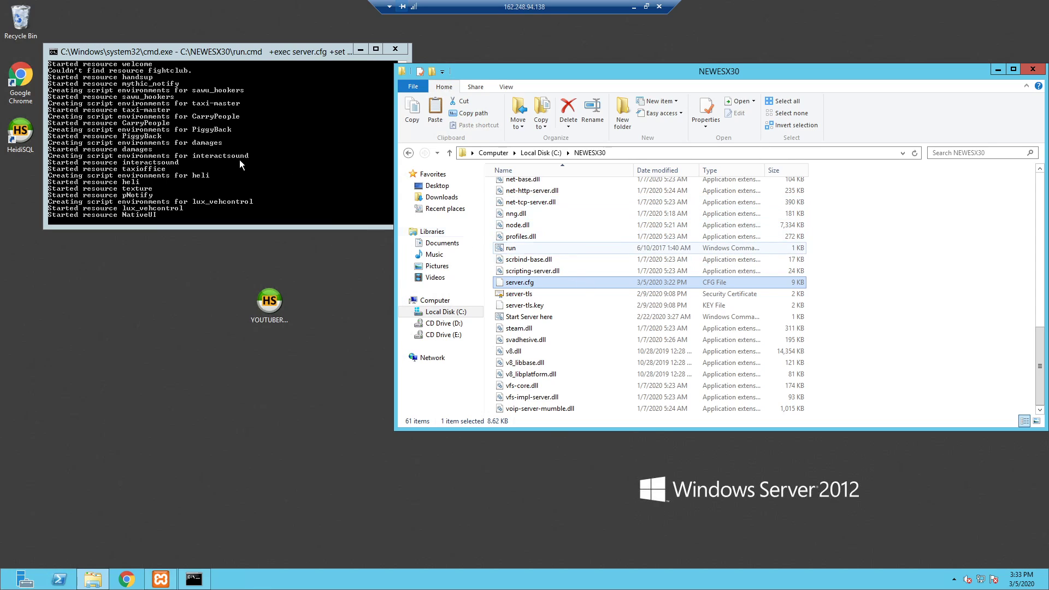
click(285, 81)
Launch the local FiveM client from the Games\5 folder, leaving the remote session minimized
click(634, 8)
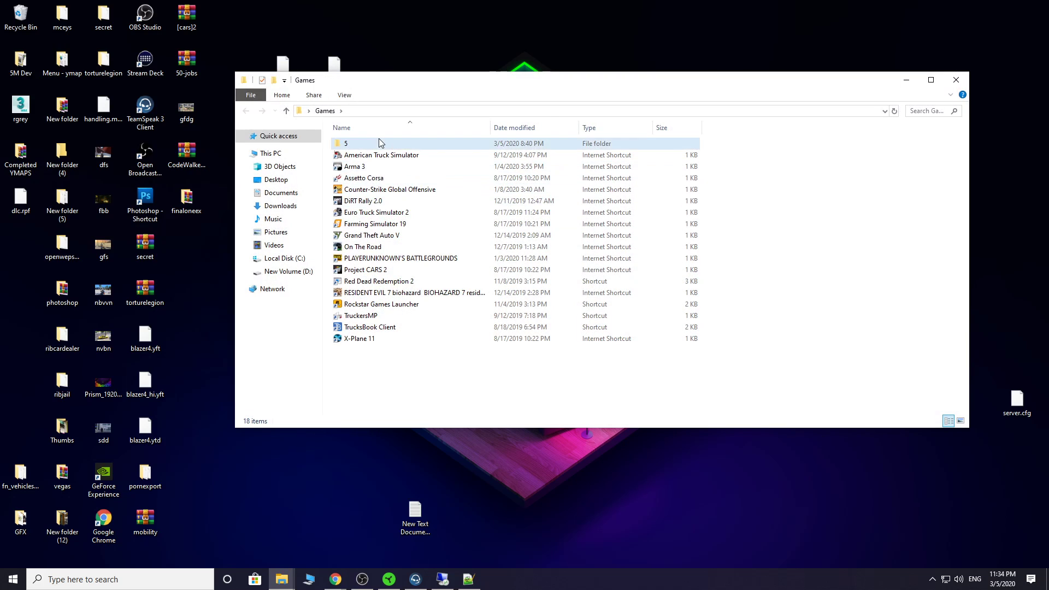
double_click(379, 141)
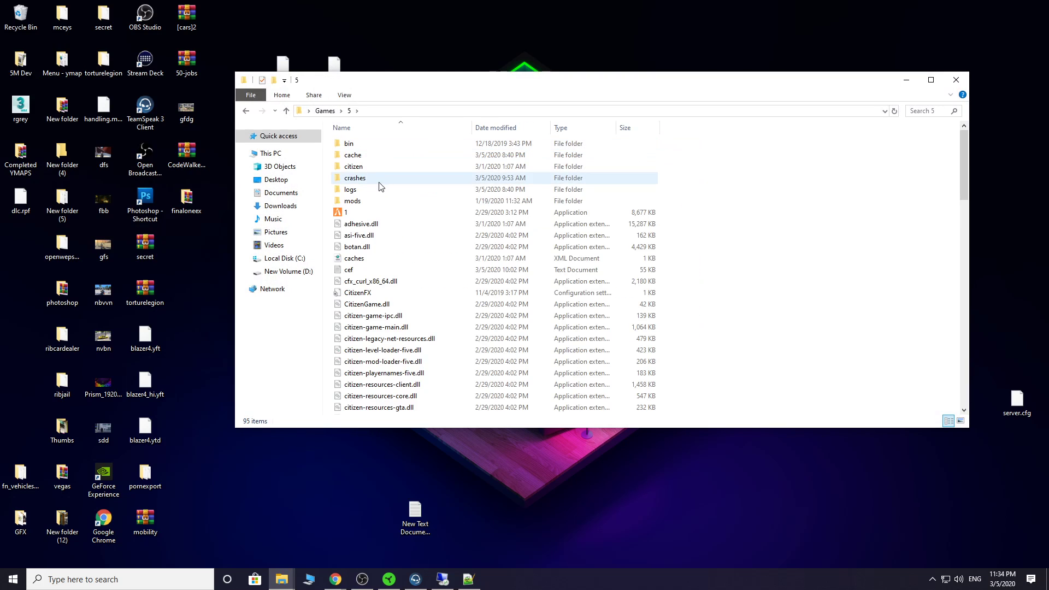
double_click(343, 215)
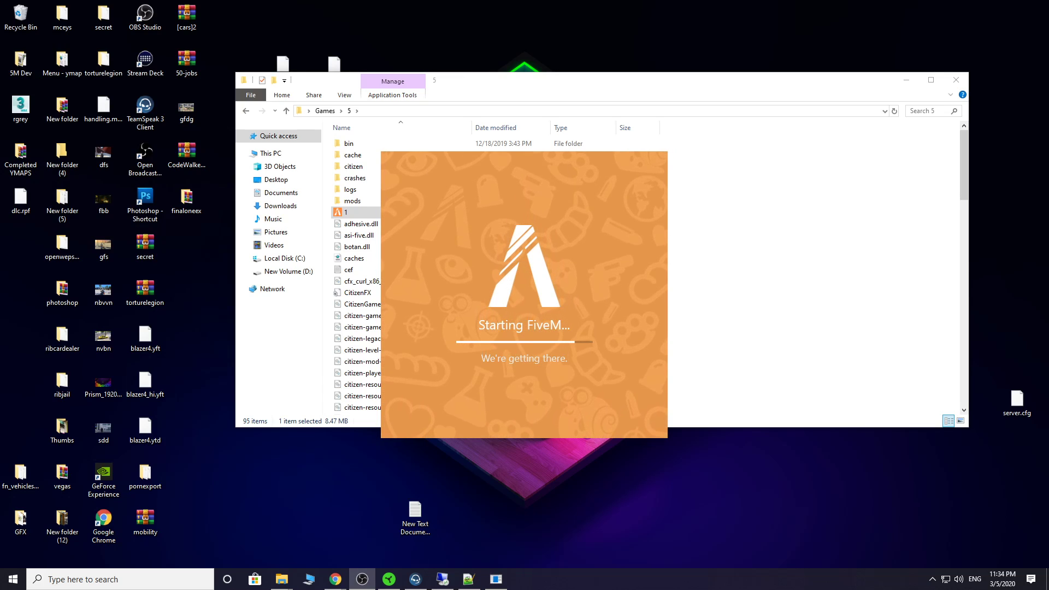
click(906, 80)
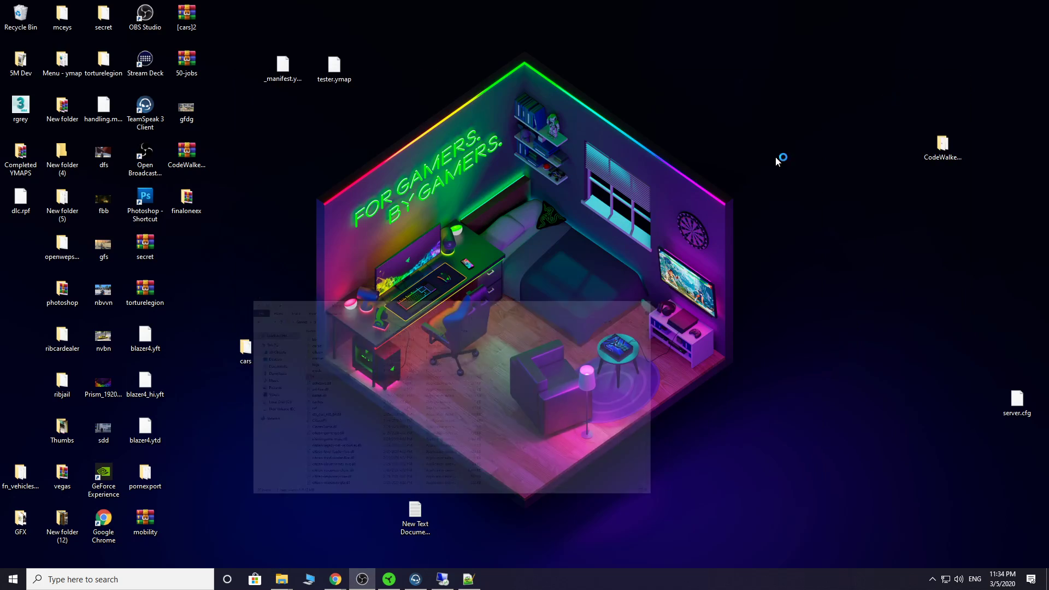
click(442, 579)
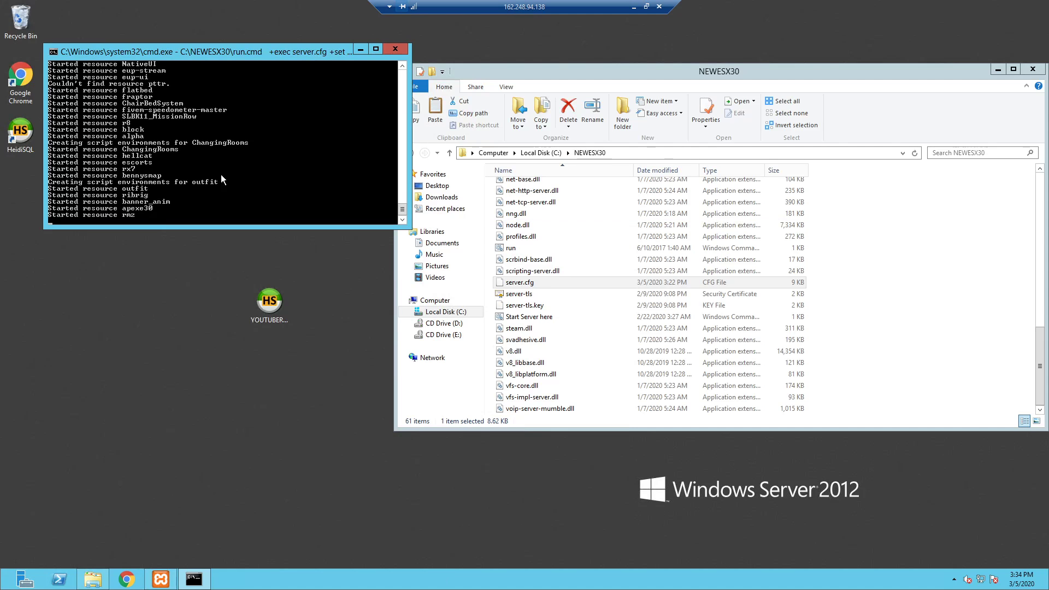
click(636, 7)
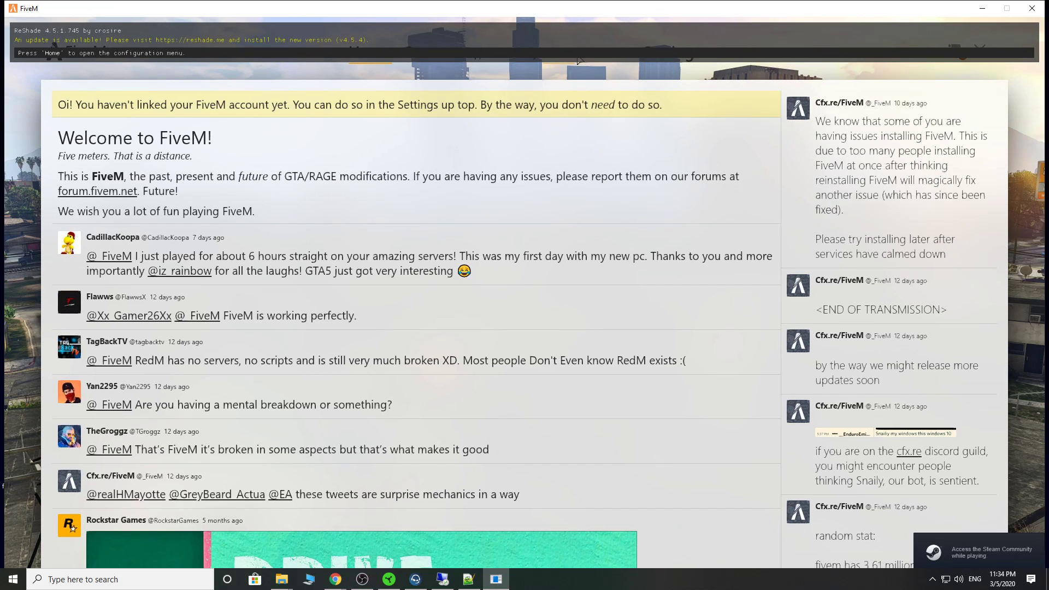
Open FiveM's Servers > Direct Connect view, then check the FXServer console in the remote session
click(578, 57)
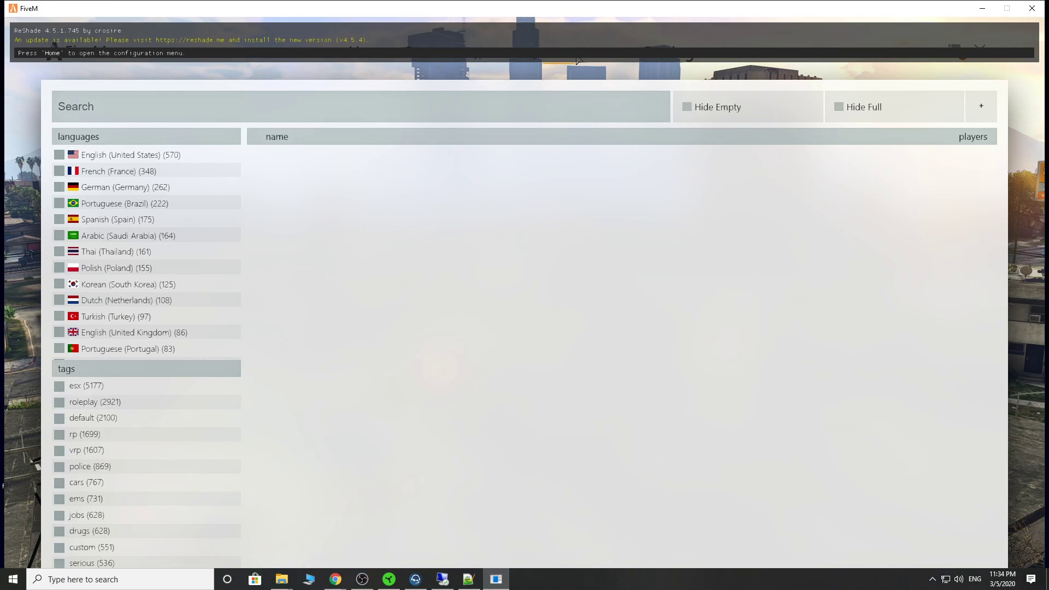
click(590, 57)
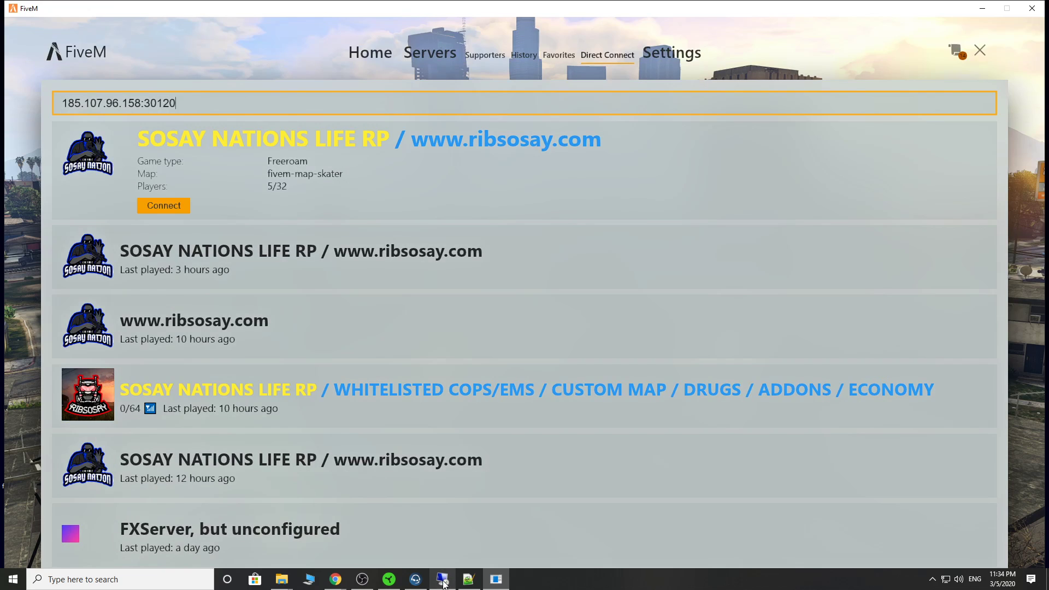
click(442, 578)
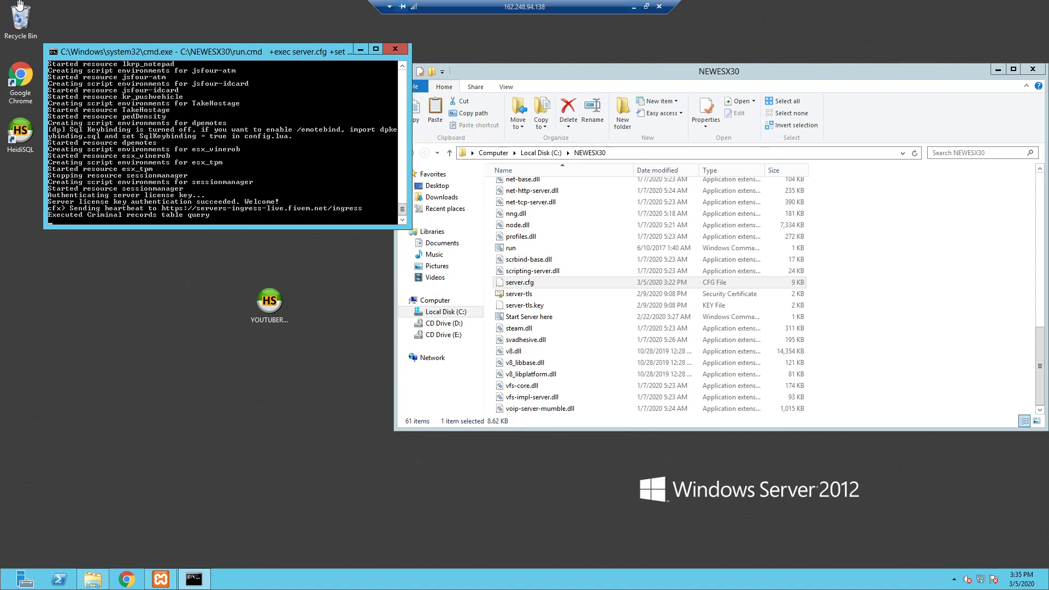
Check FiveM's History and the SOSAY NATIONS LIFE RP server page, then return to Direct Connect
click(634, 9)
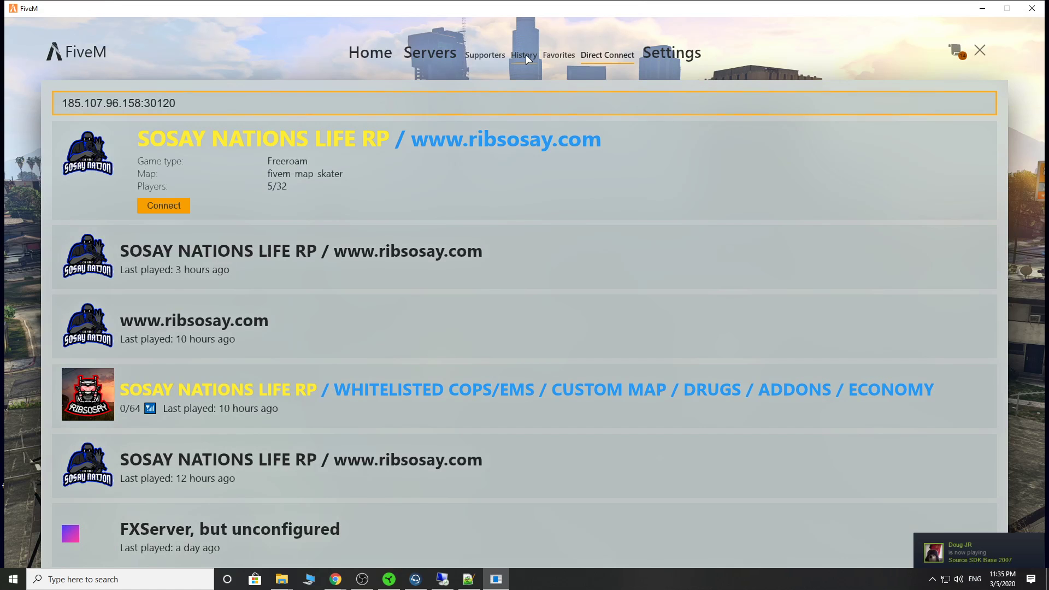
click(525, 56)
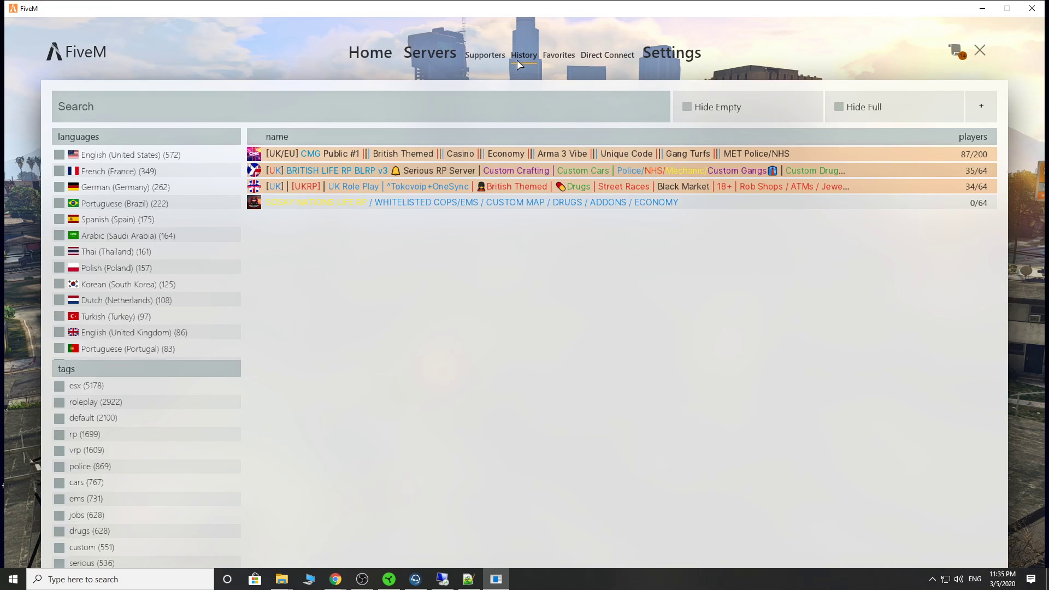
click(647, 204)
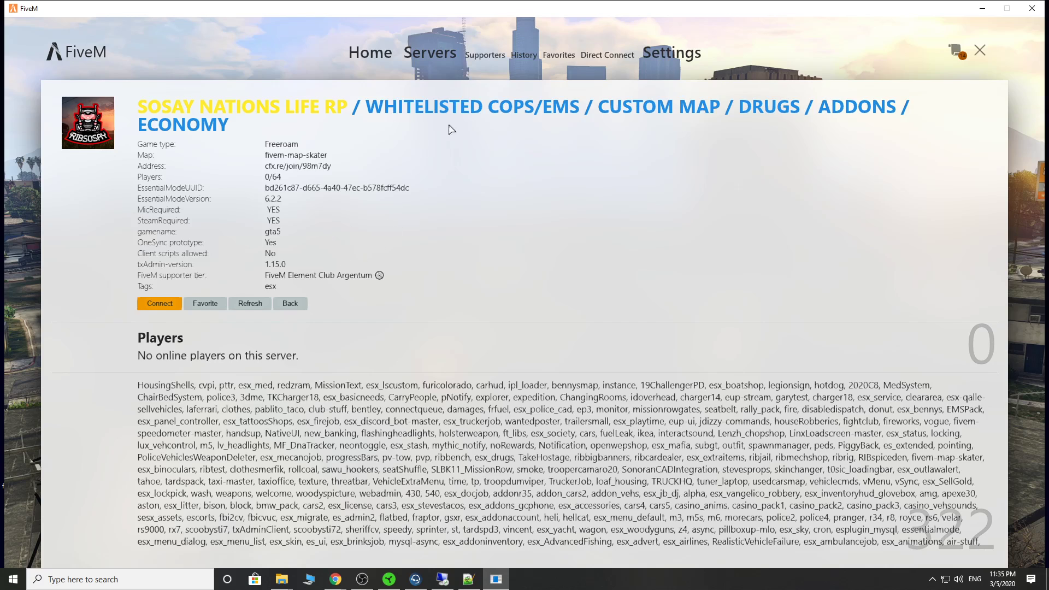
click(598, 50)
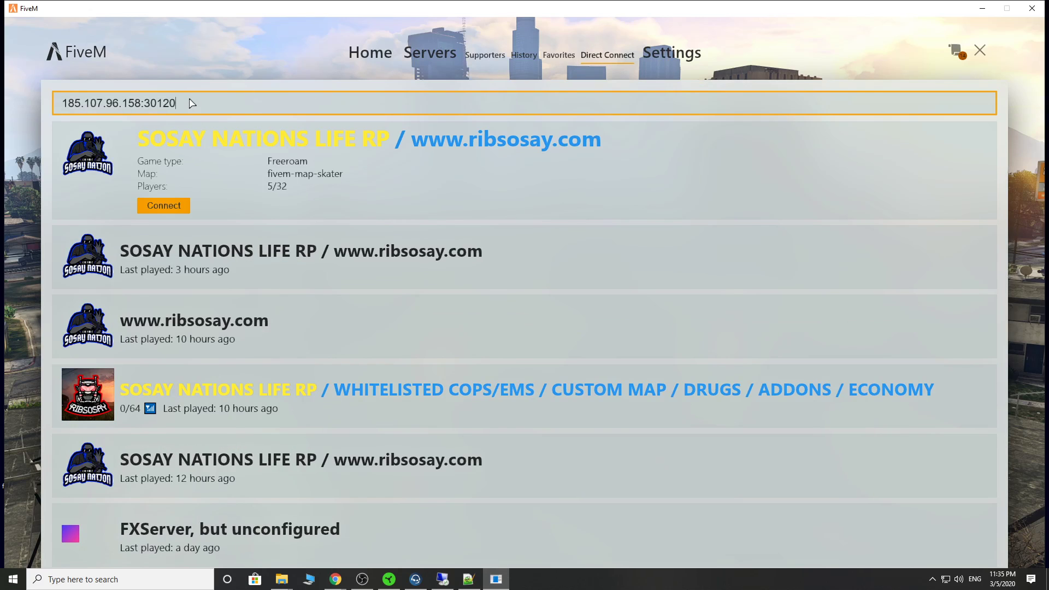
Replace the old address 185.107.96.158:30120 with 162.248.94.138
drag(197, 107, 7, 92)
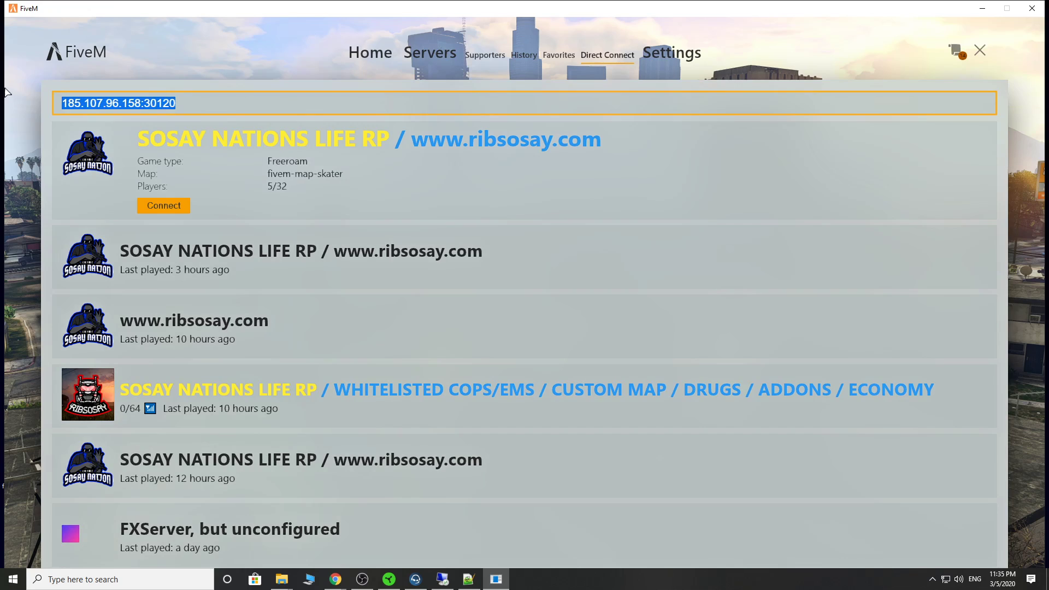
text(162.)
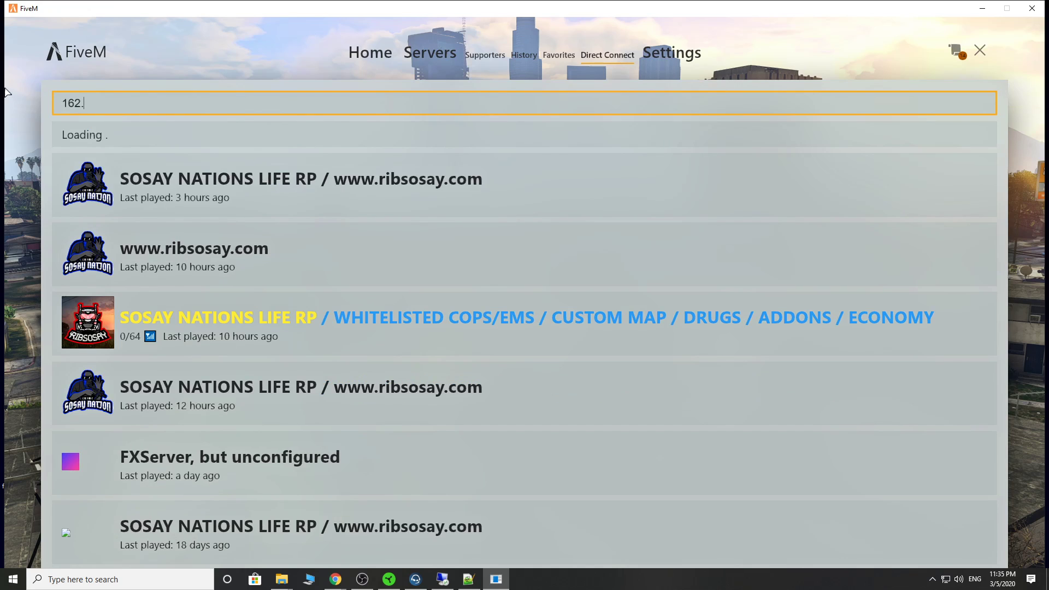
text(248.)
key(super)
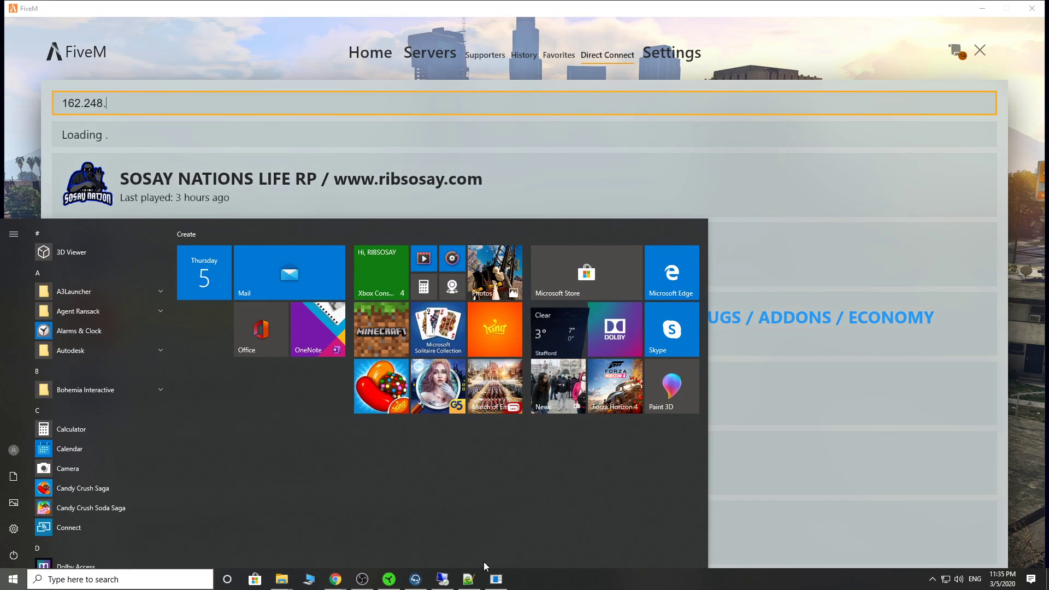
click(442, 584)
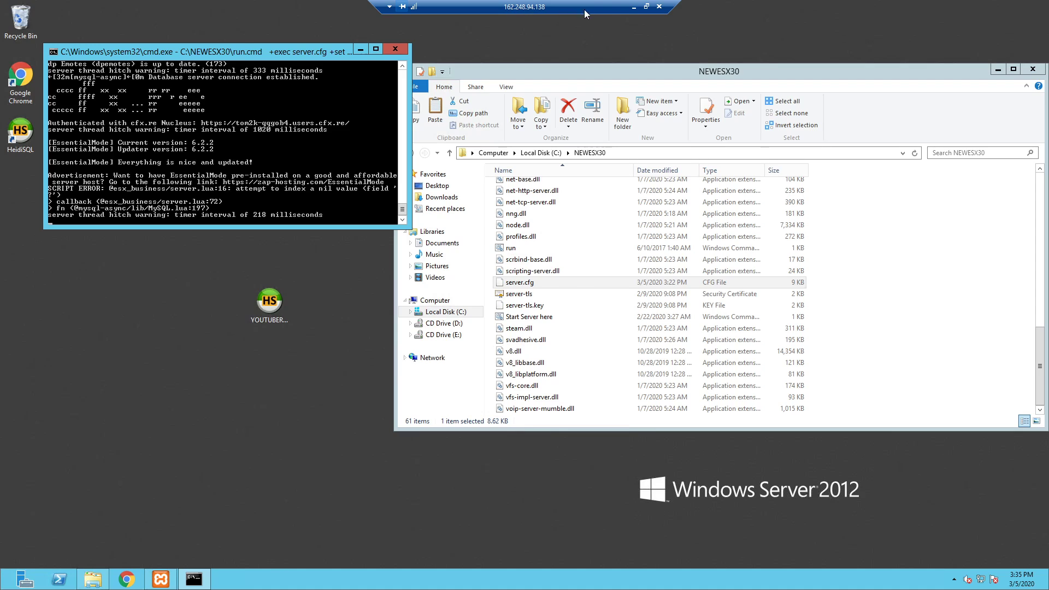
click(634, 7)
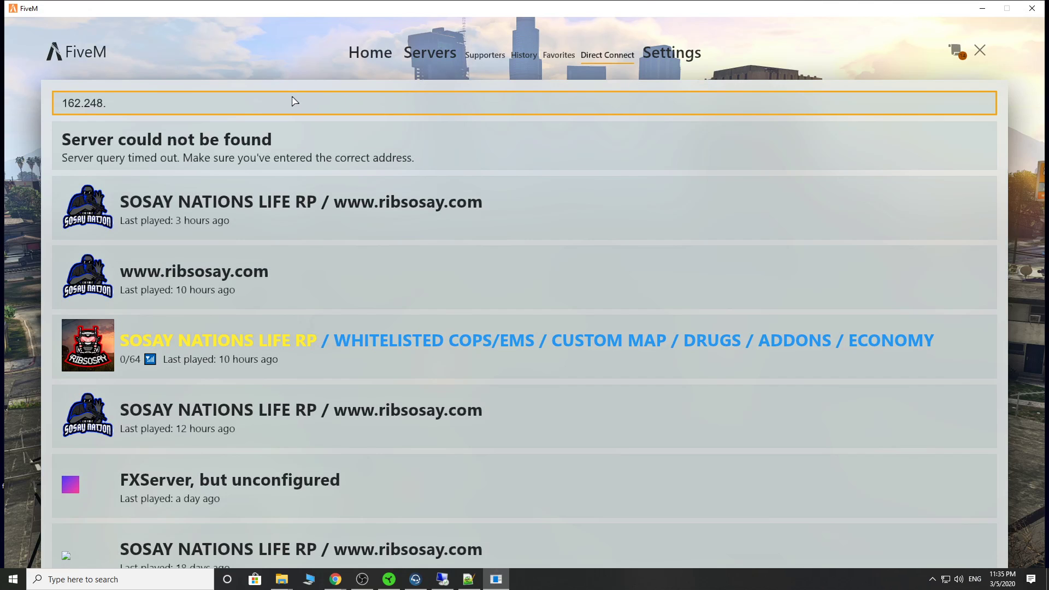
text(94)
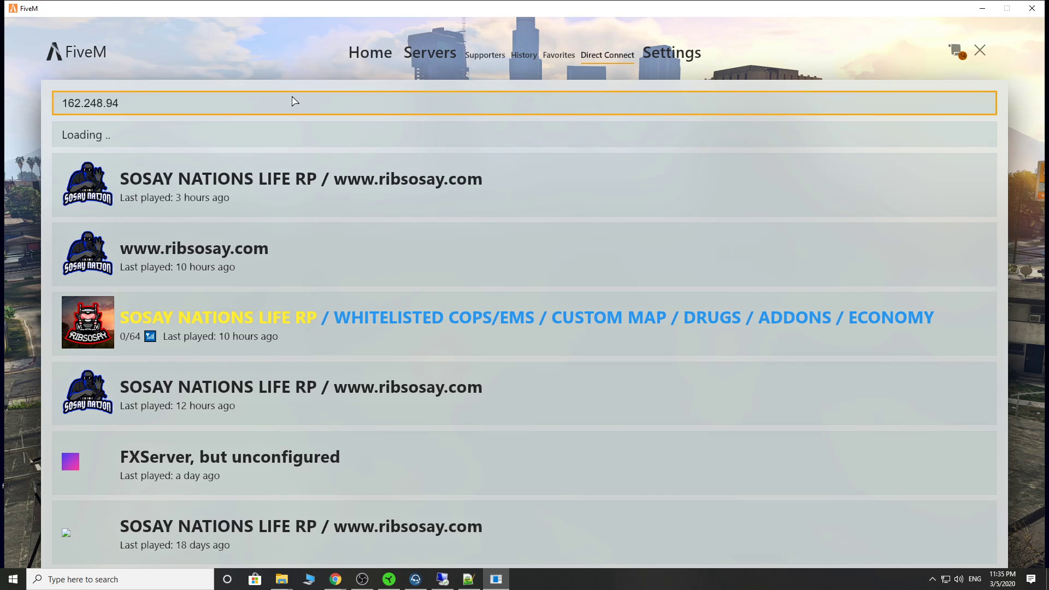
text(.138)
Connect to 162.248.94.138 and load into the SOSAY NATIONS LIFE RP character selection
click(163, 206)
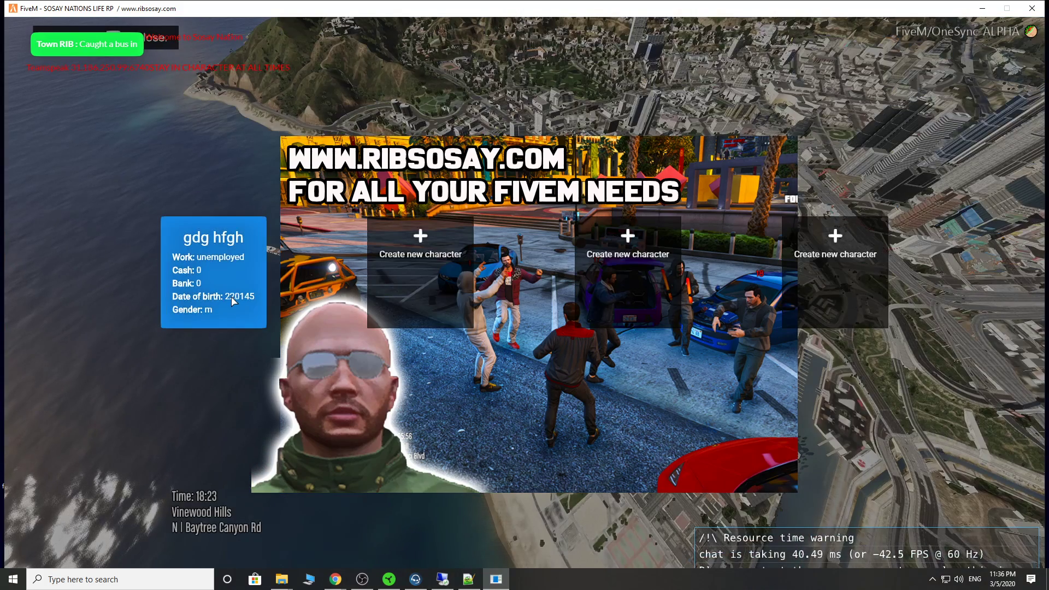
Pick the existing character, press PLAY, and dismiss the notification with E
click(230, 295)
click(178, 349)
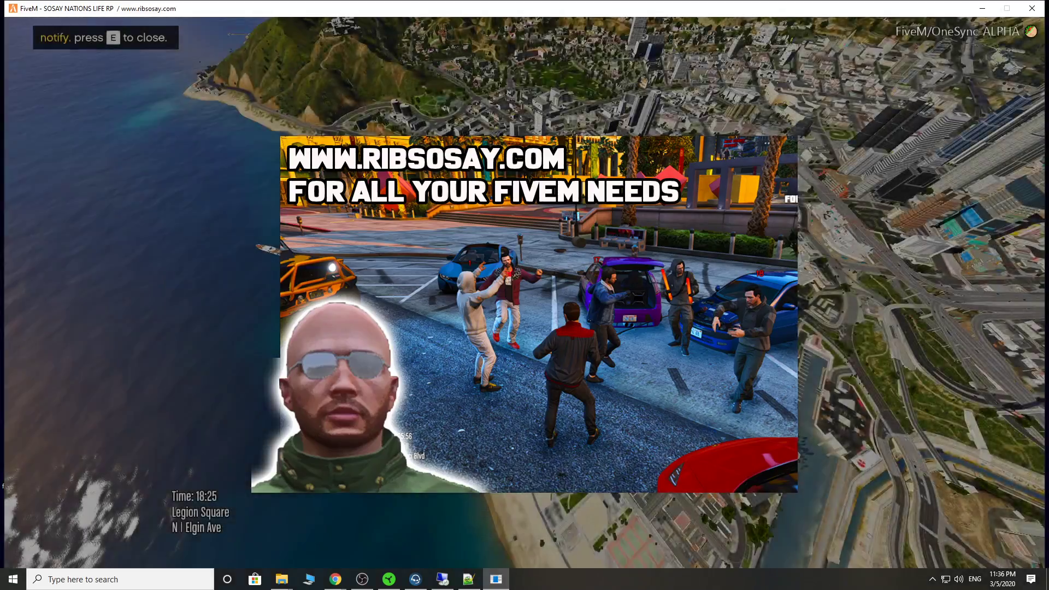
key(e)
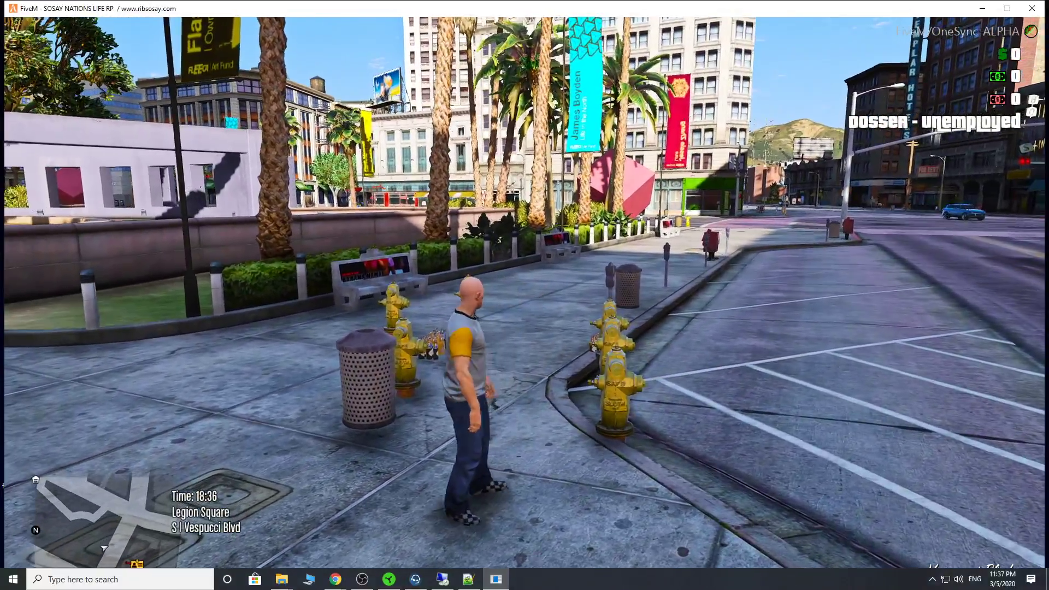
Walk past the Legion Square hydrants, bin and parking meter, then open the Start menu
key(d)
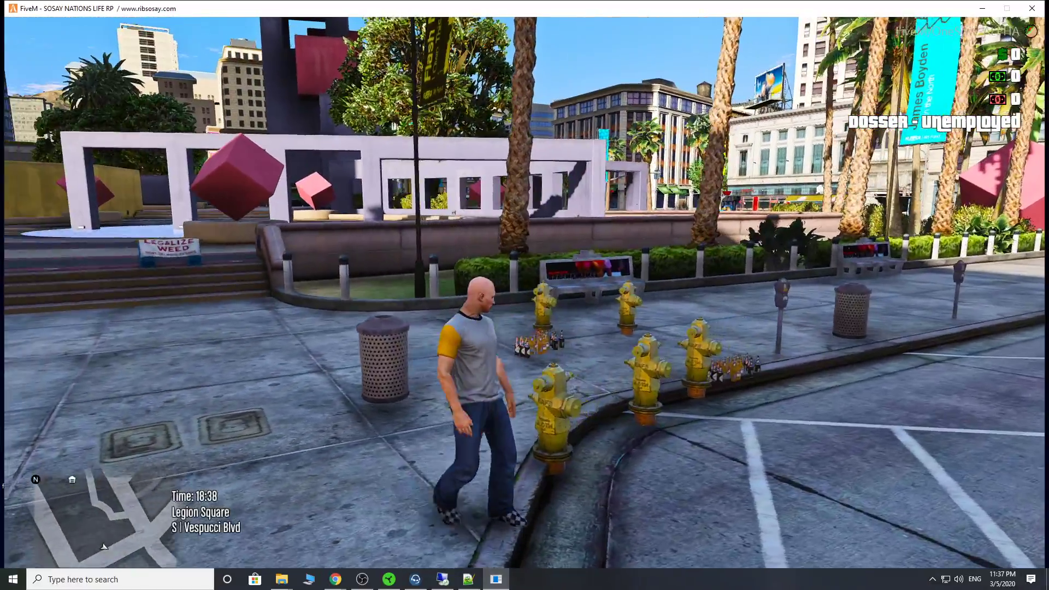
key(a)
key(a)
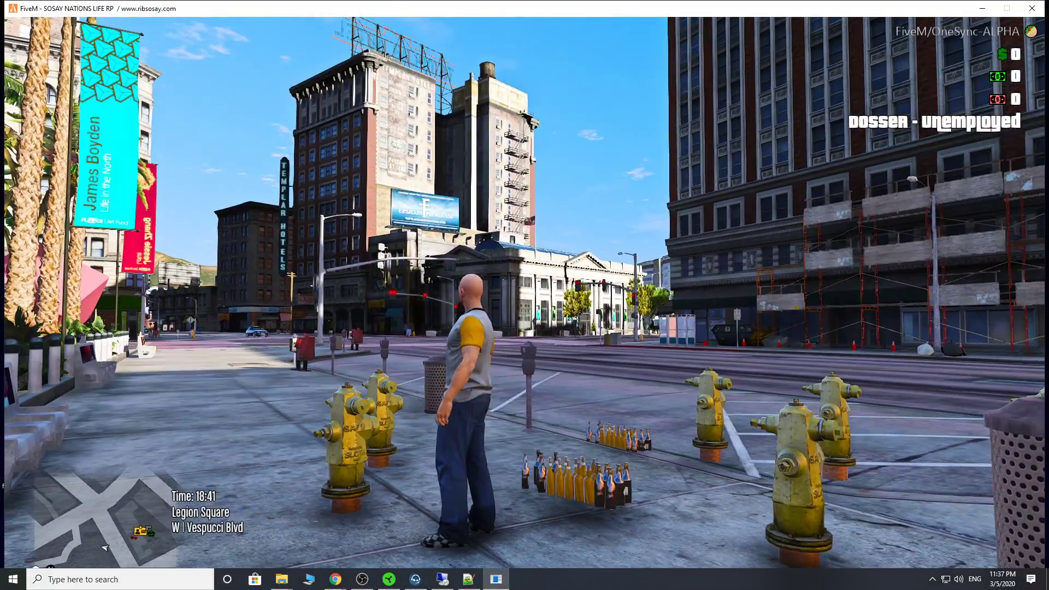
key(a)
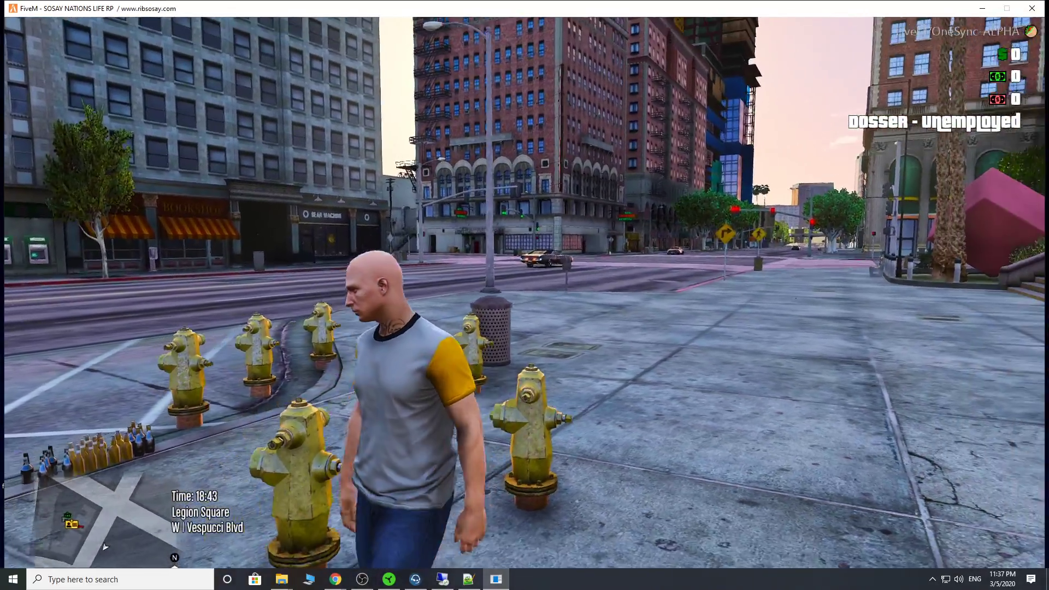
key(a)
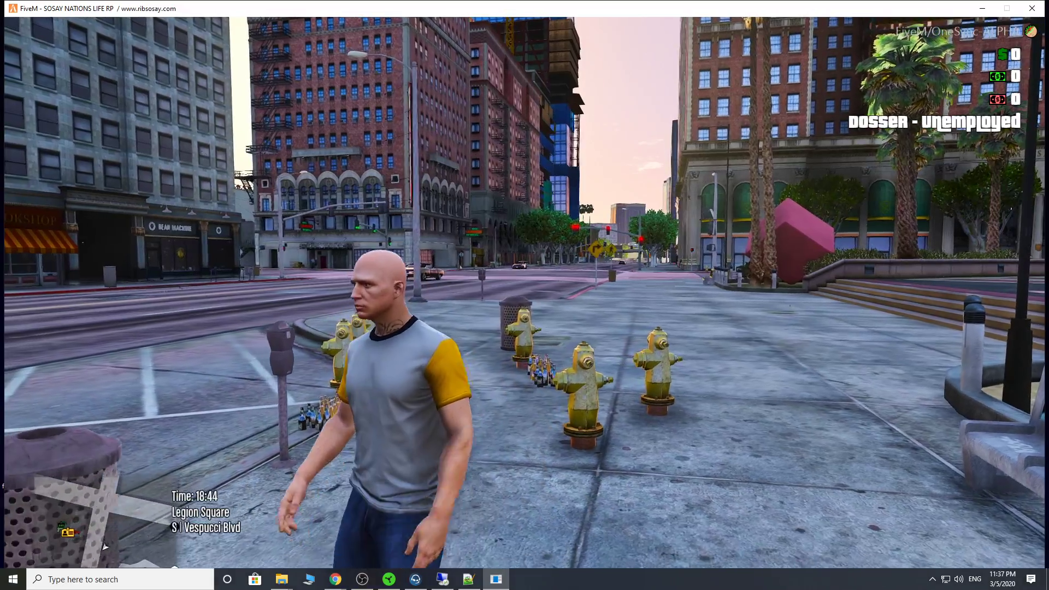
key(w)
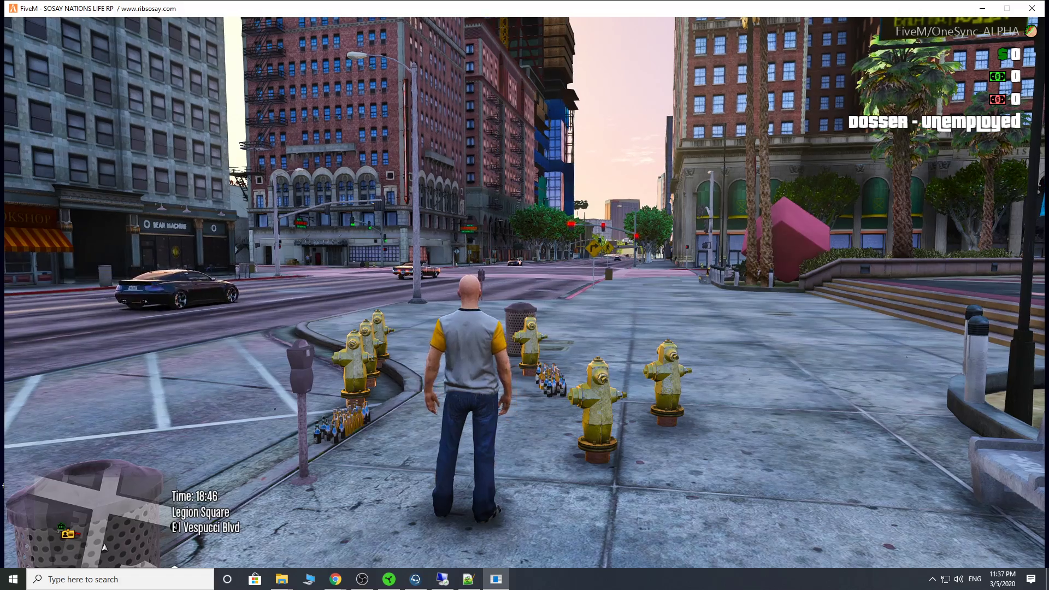
key(s)
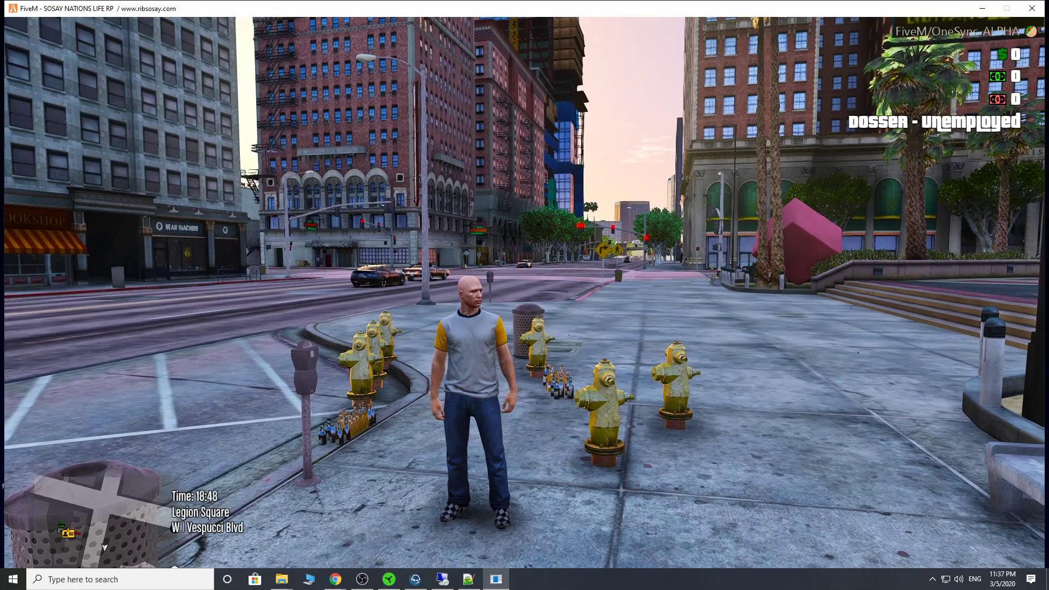
key(super)
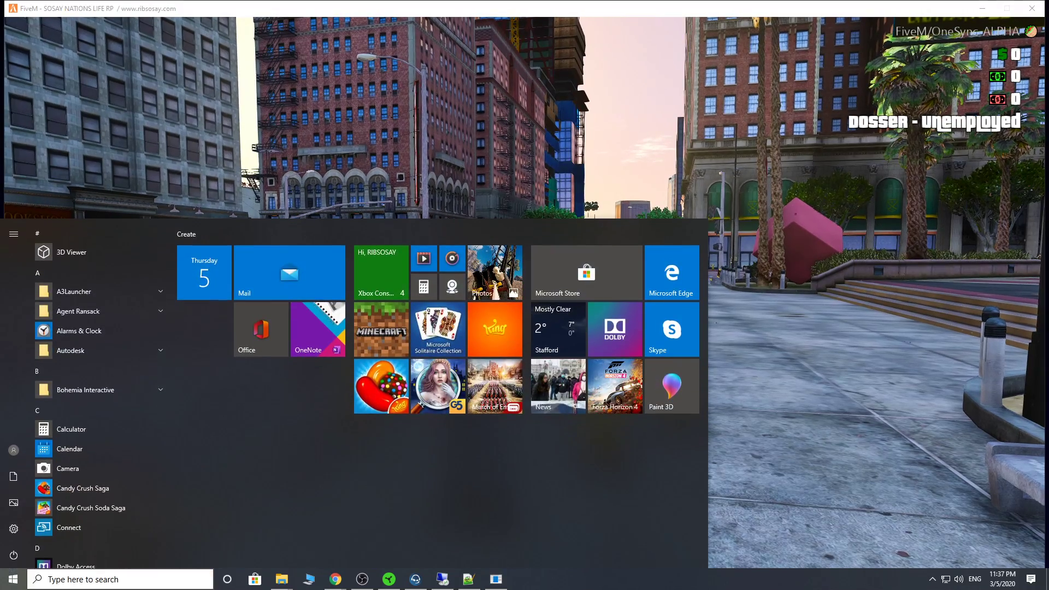